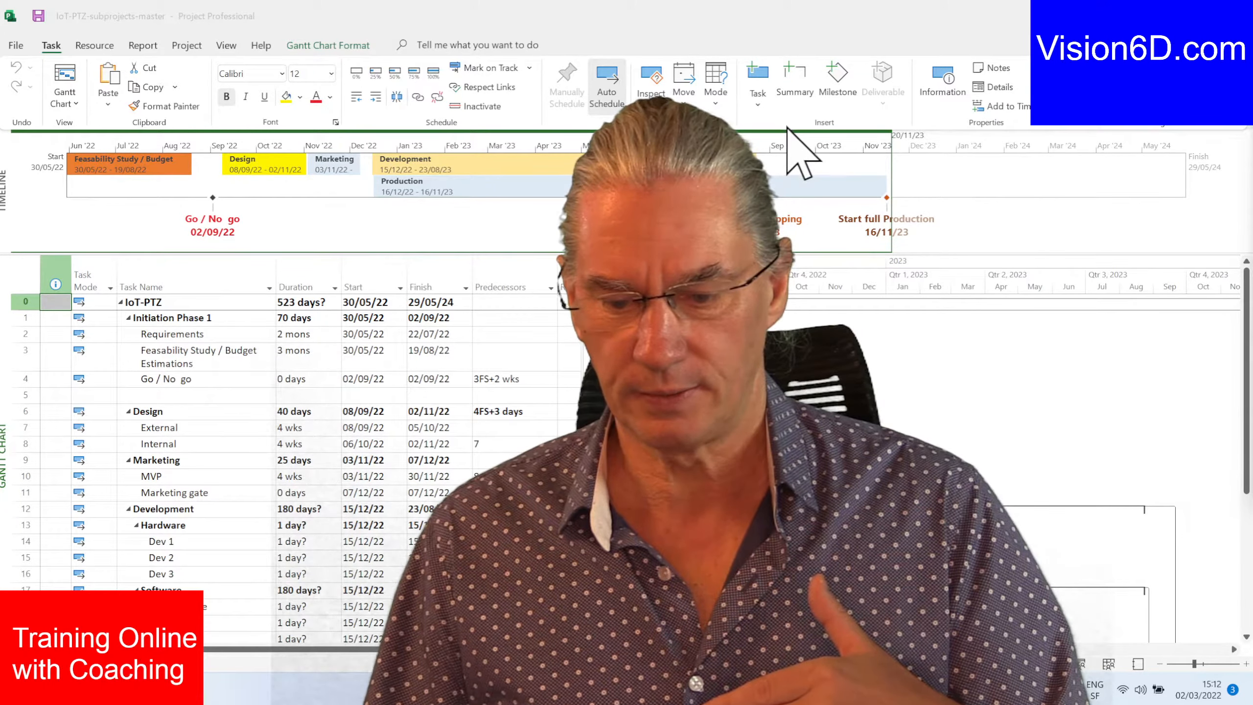
- Drag the Timeline view window right so the Gantt chart shows phase bars from mid-2022 to late 2023
drag(789, 133, 869, 151)
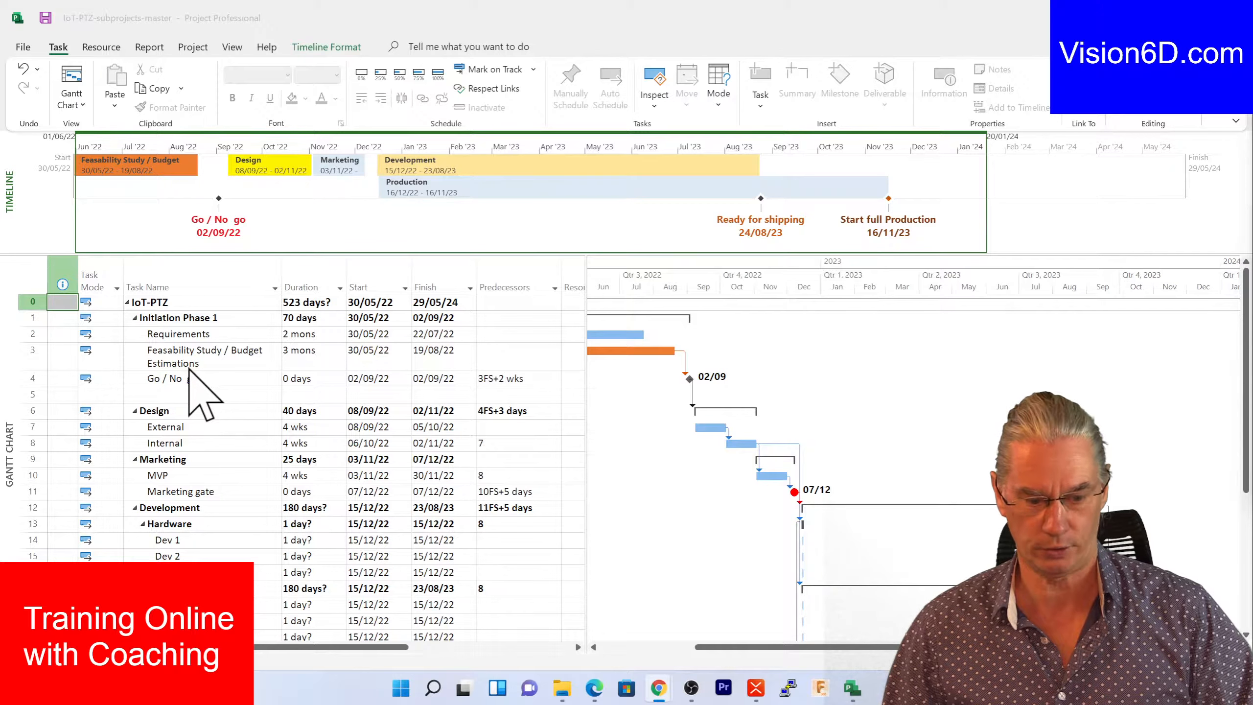
click(325, 542)
scroll(325, 548, down, 3)
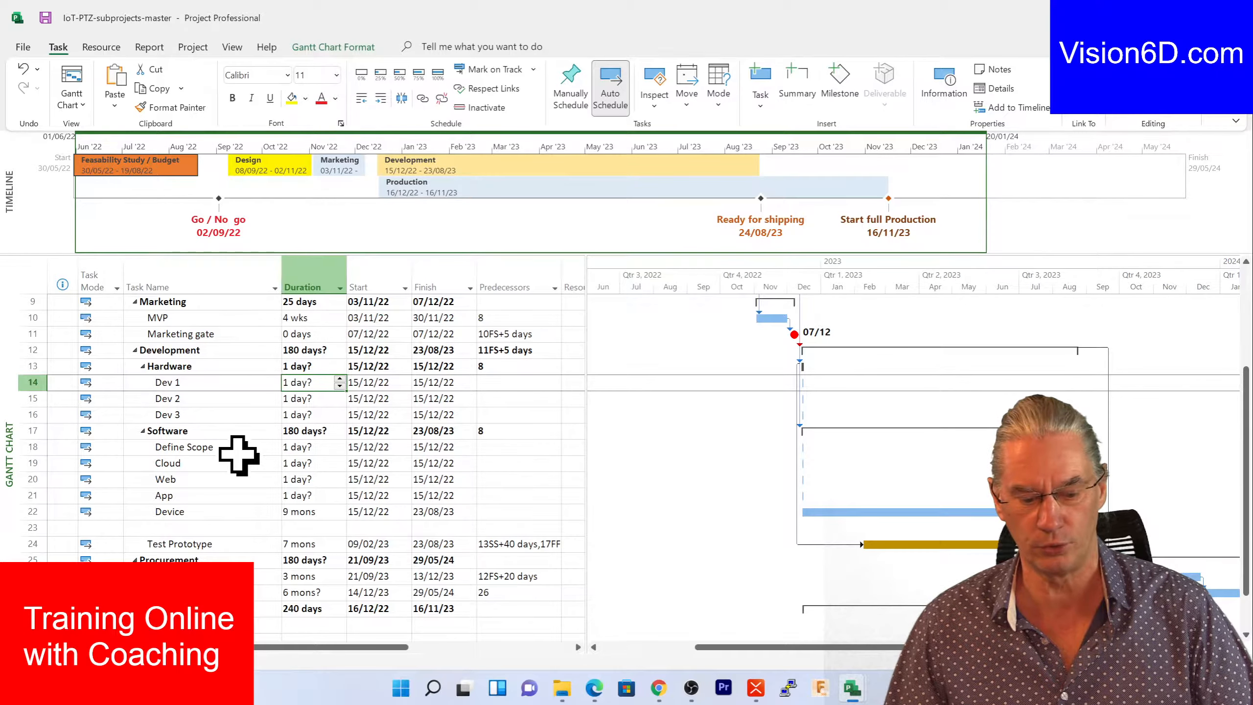
click(192, 514)
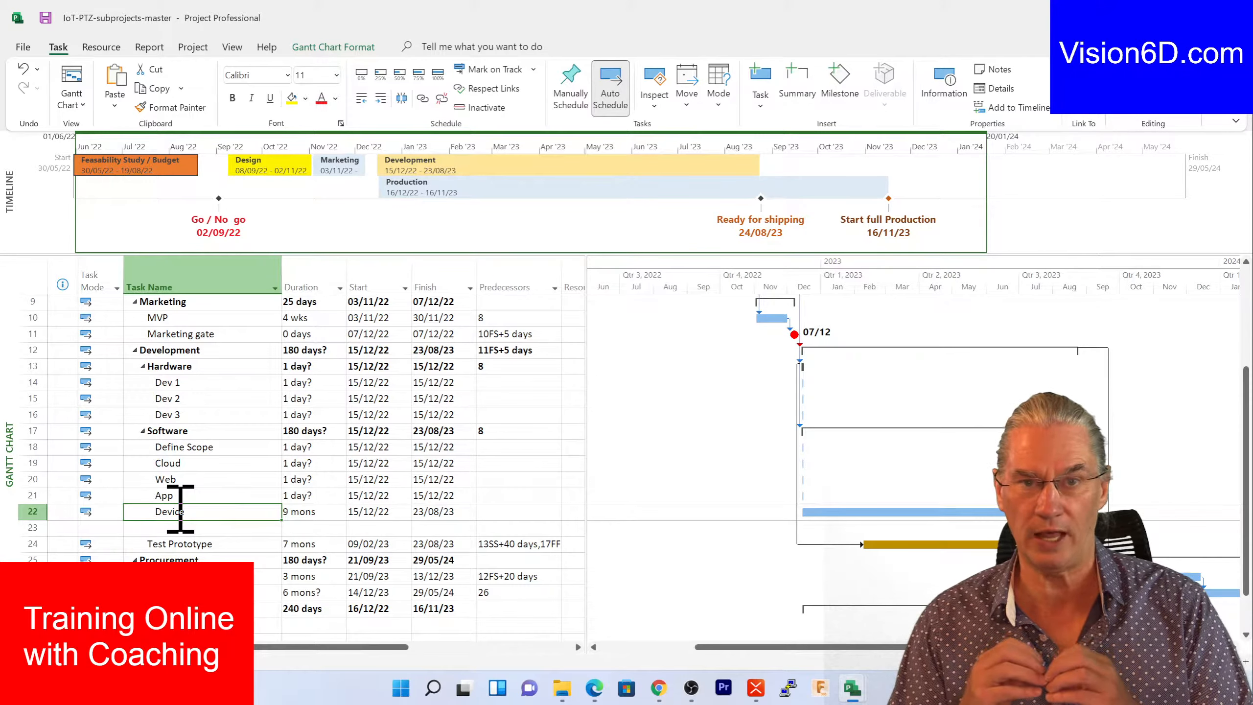
click(197, 480)
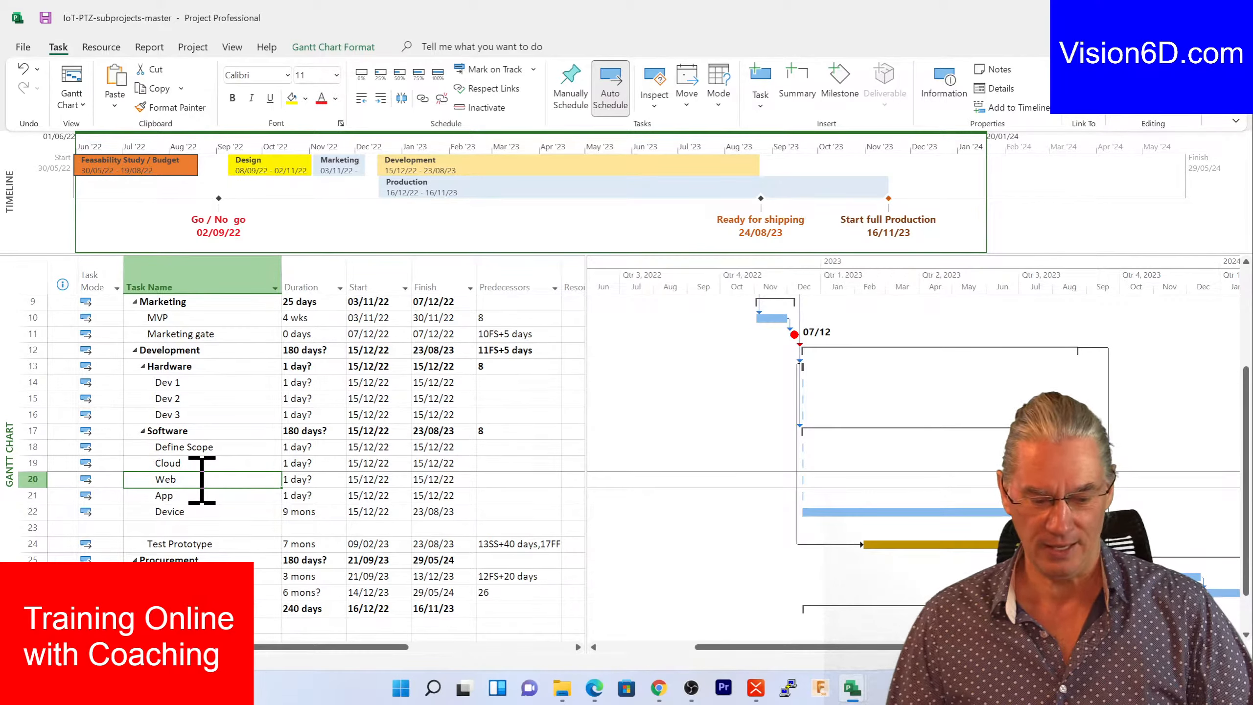
click(181, 495)
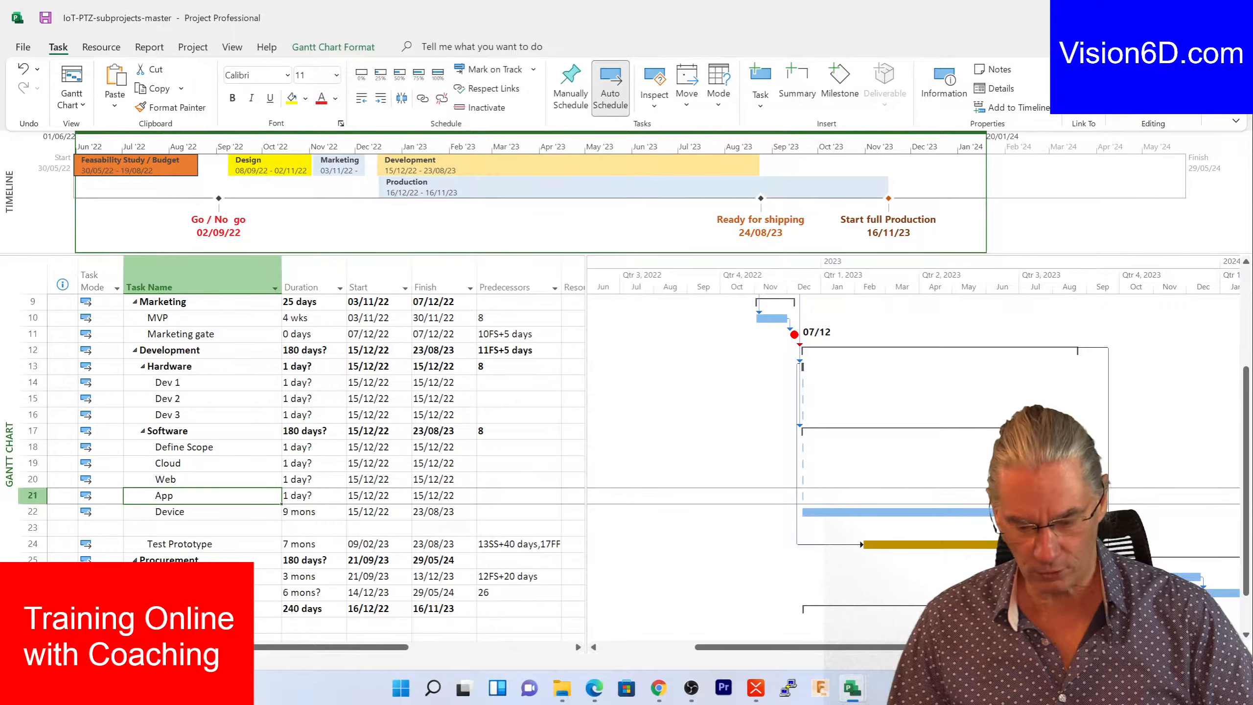
mouse_move(845, 696)
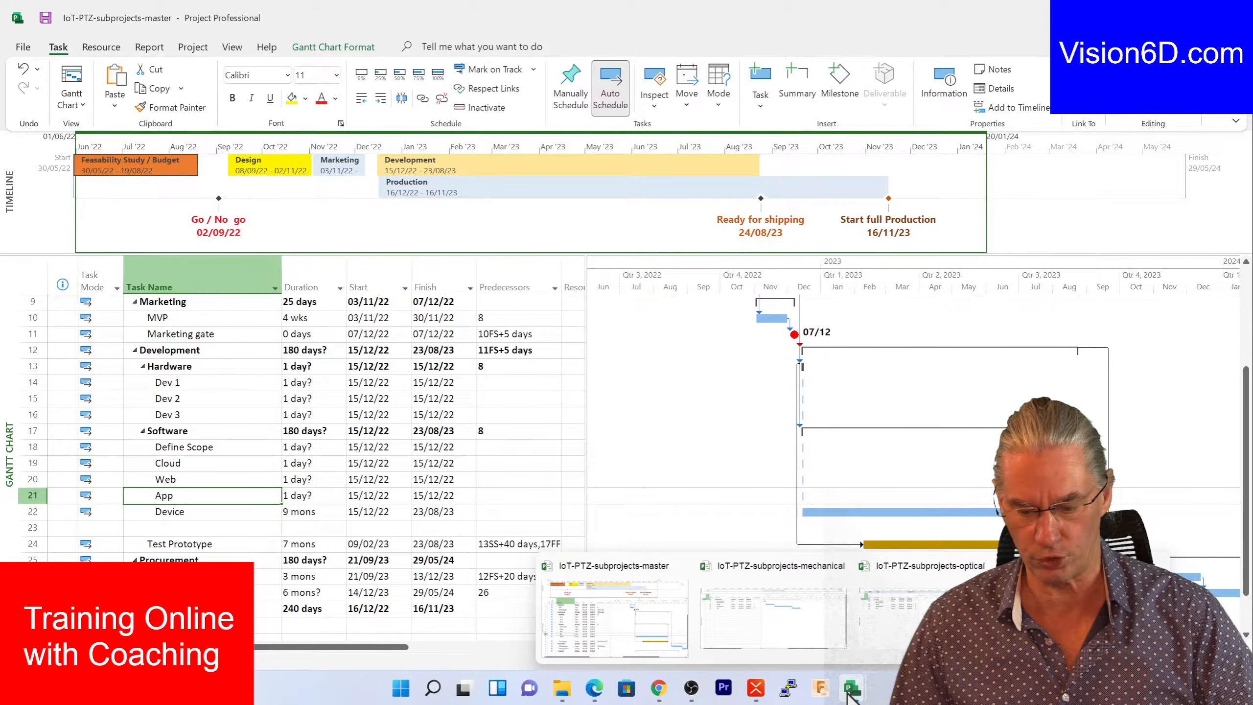
- Bring the IoT-PTZ-subprojects-mechanical file forward, showing its five tasks from 15/12/22 to 09/08/23
click(820, 638)
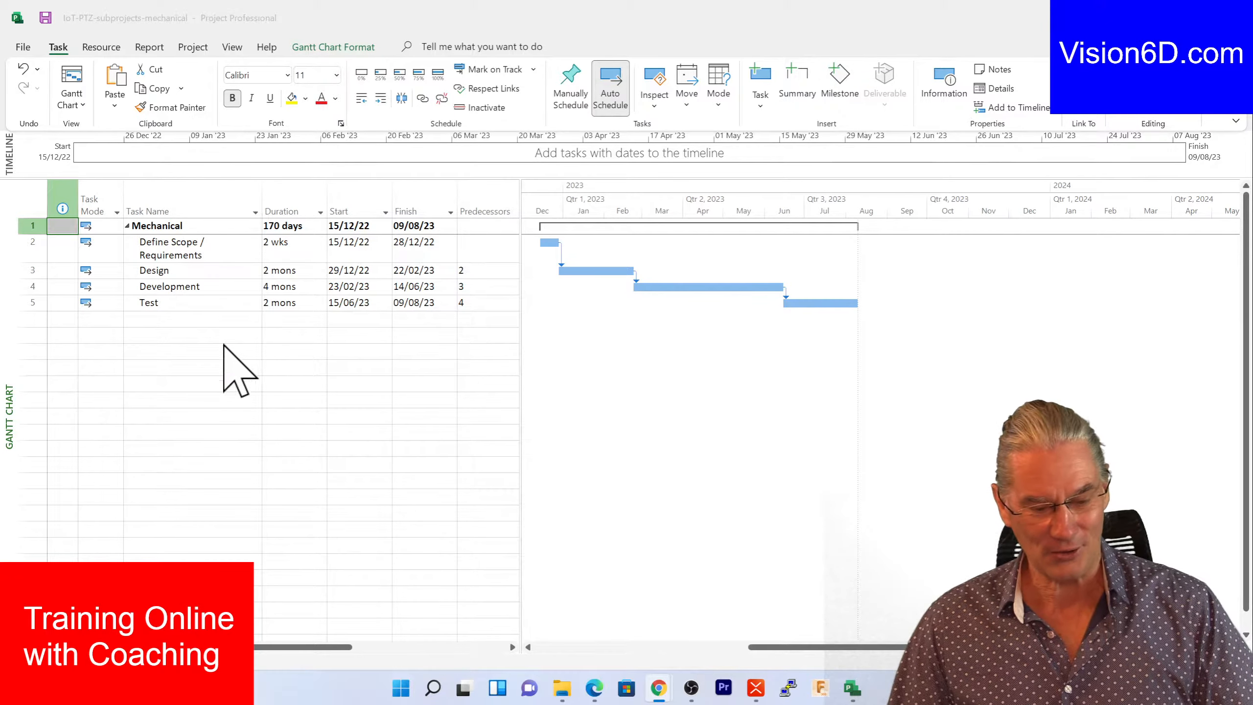
click(73, 72)
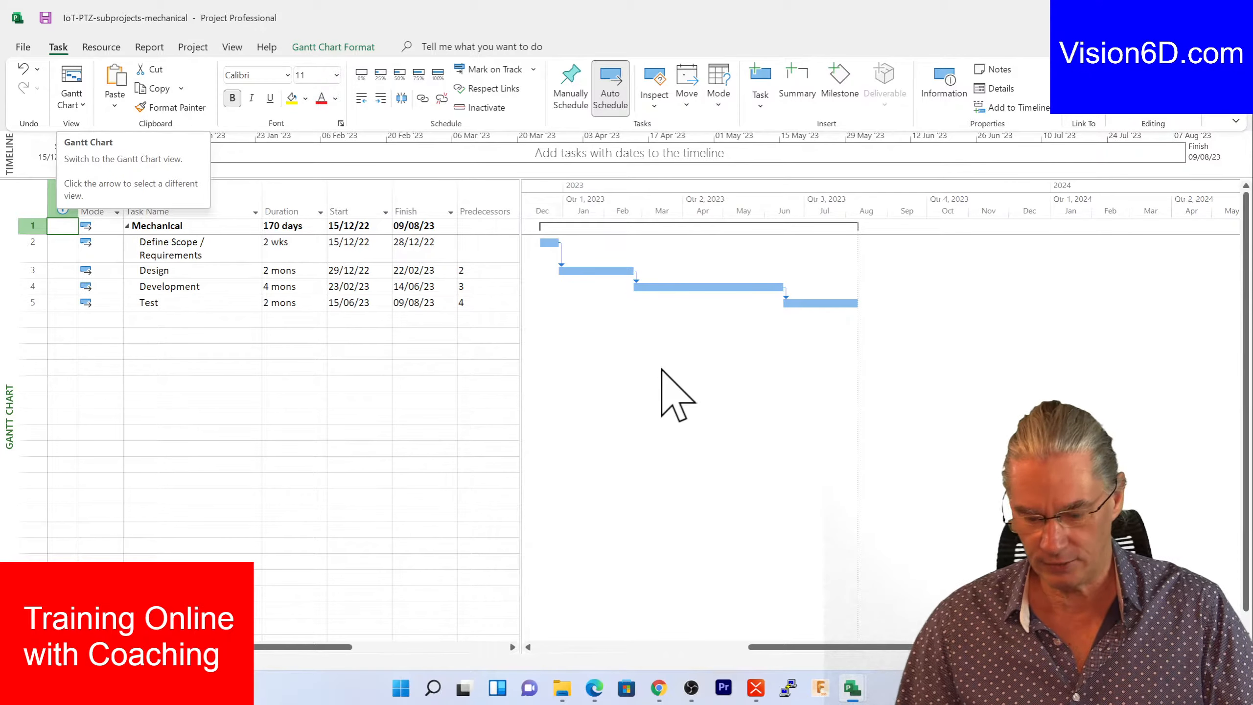
- Return to the IoT-PTZ master schedule and select the Dev 2 row (row 15) as the insertion point
mouse_move(856, 691)
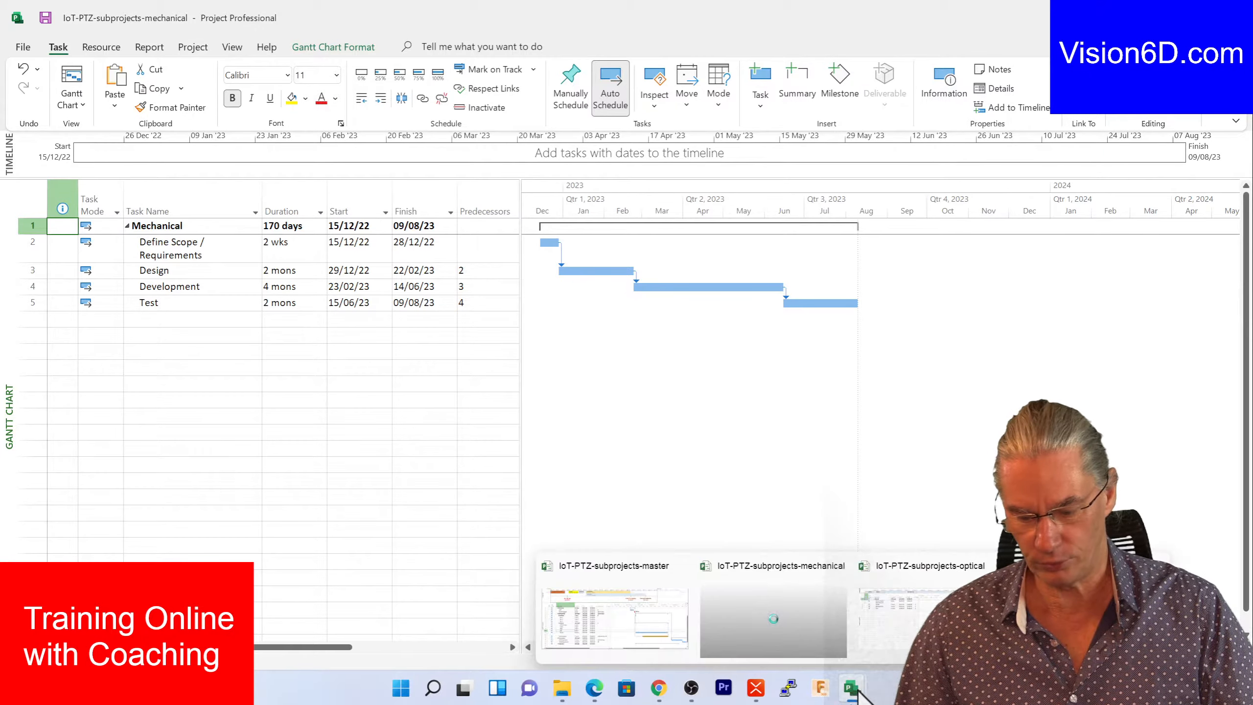
click(663, 629)
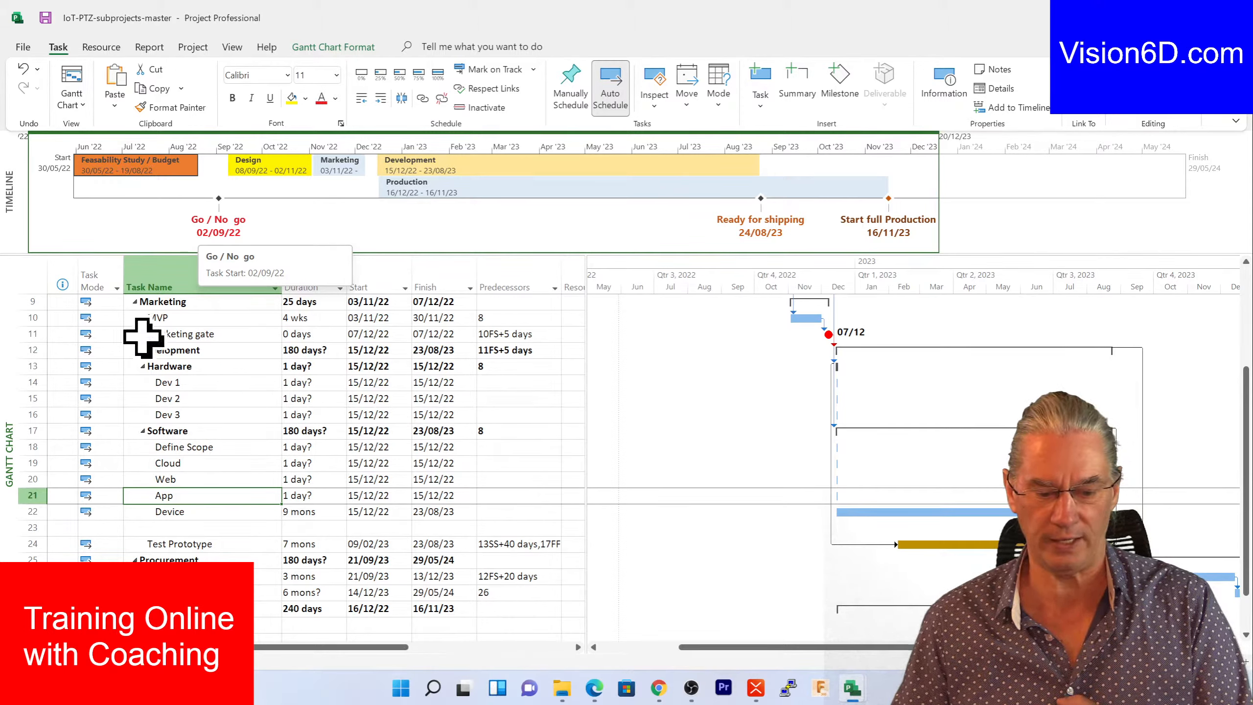
click(33, 382)
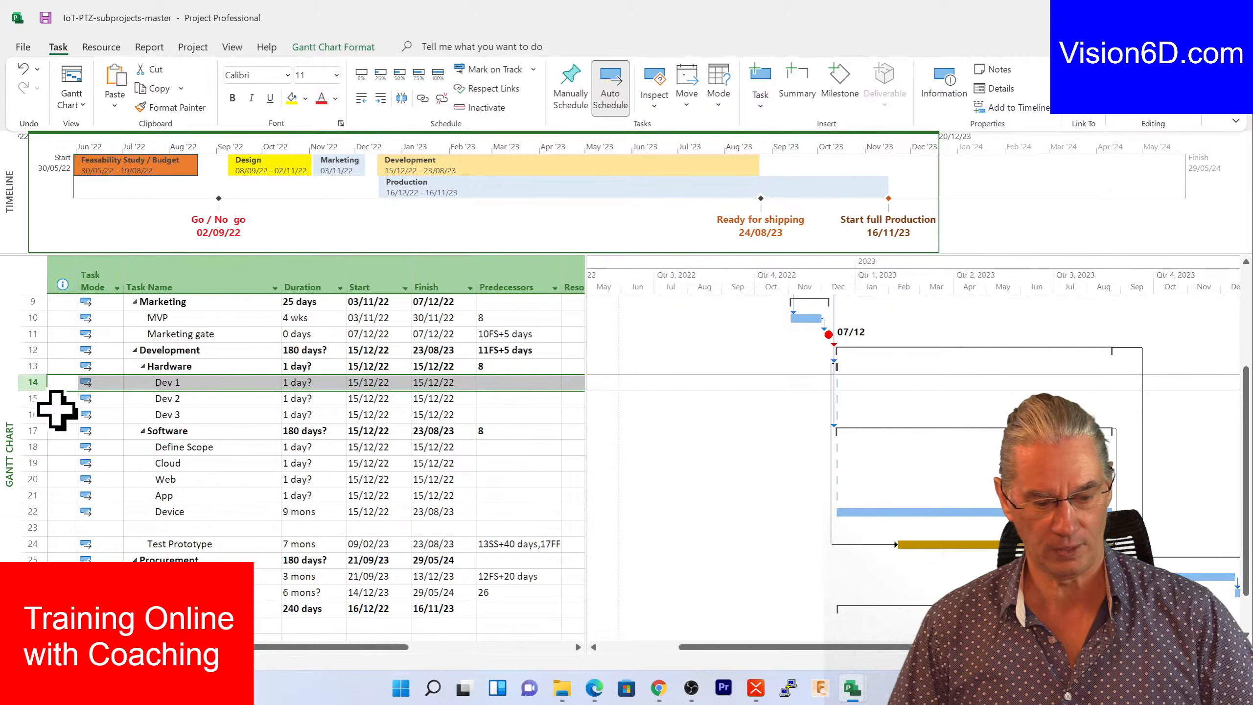
click(37, 398)
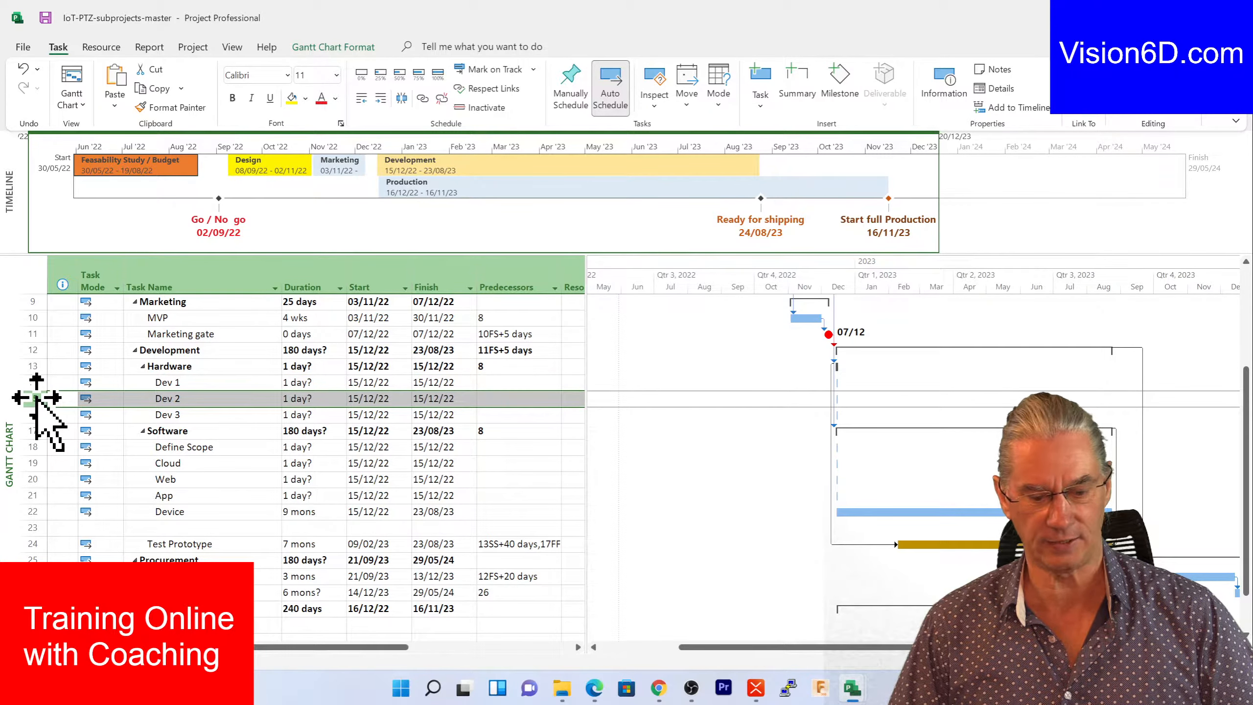
click(197, 48)
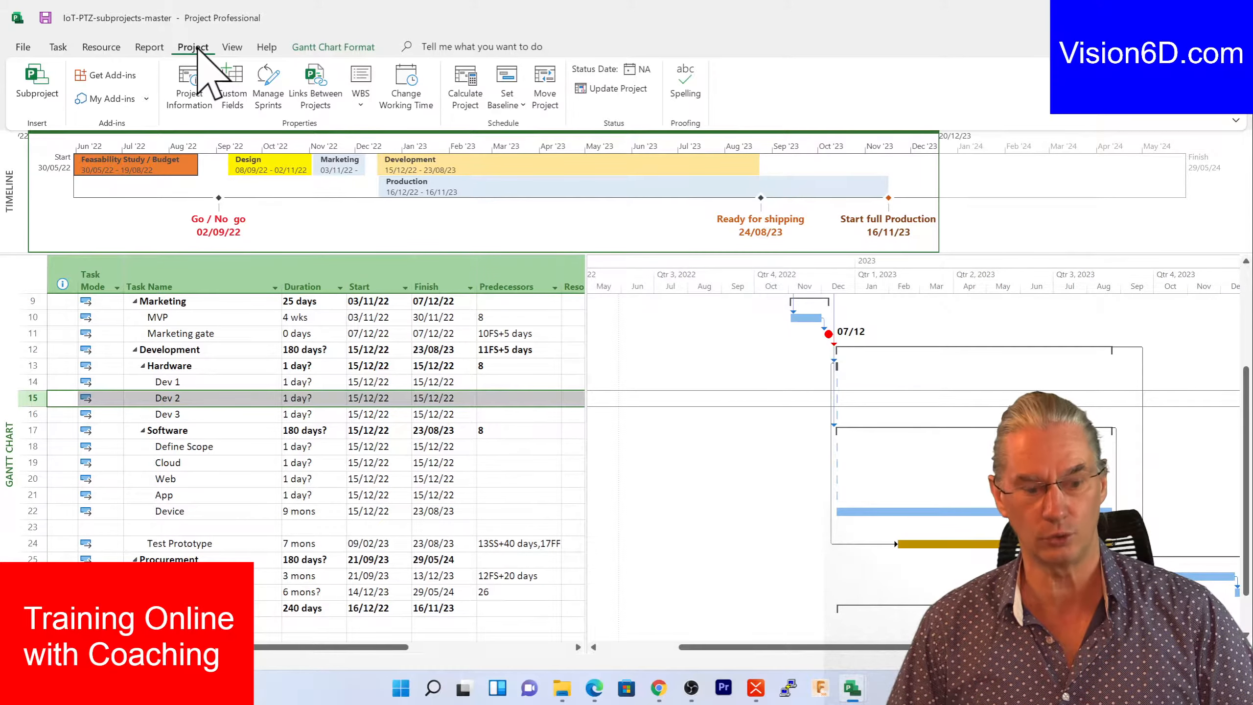
- Insert IoT-PTZ-subprojects-mechanical as a linked subproject at row 15 under Hardware
click(44, 74)
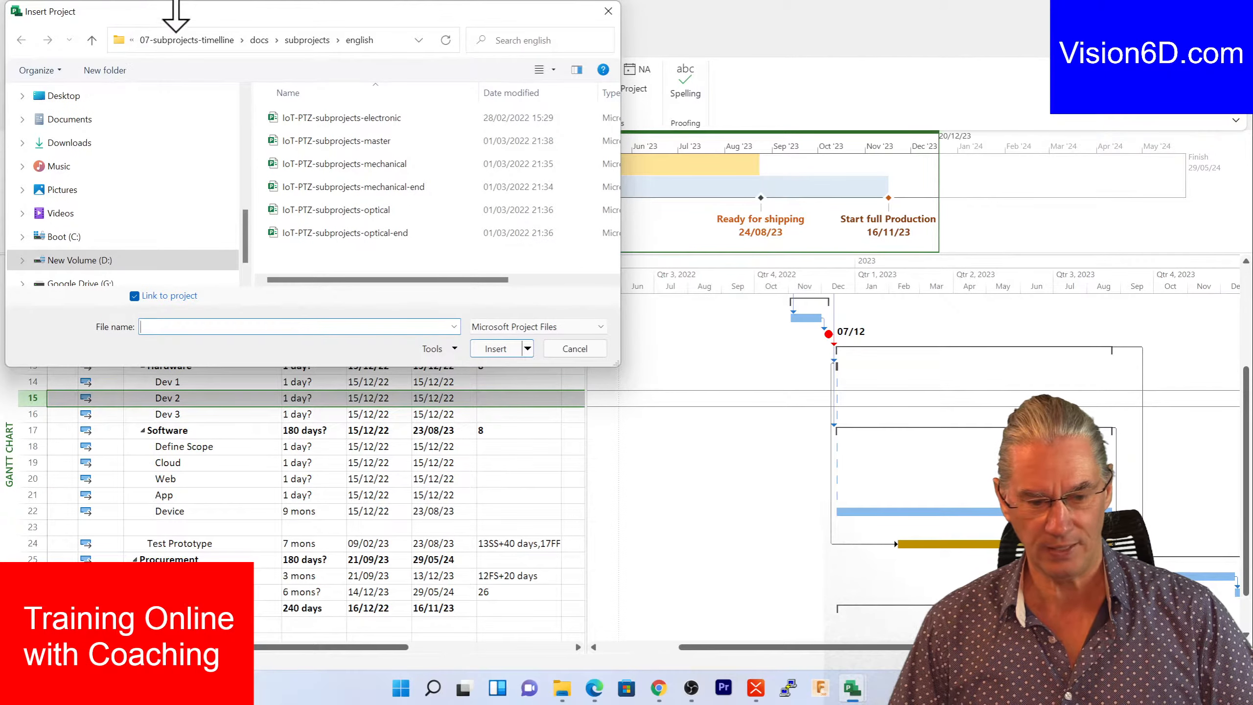
drag(172, 7, 355, 42)
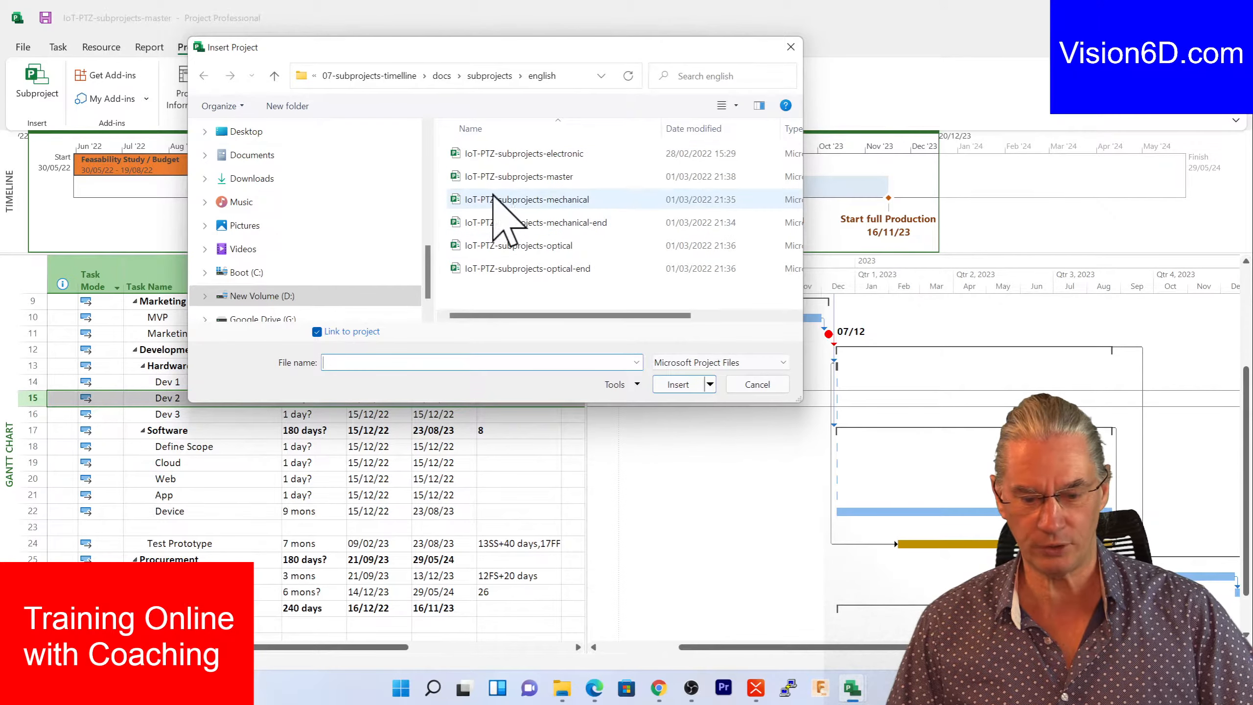
click(455, 199)
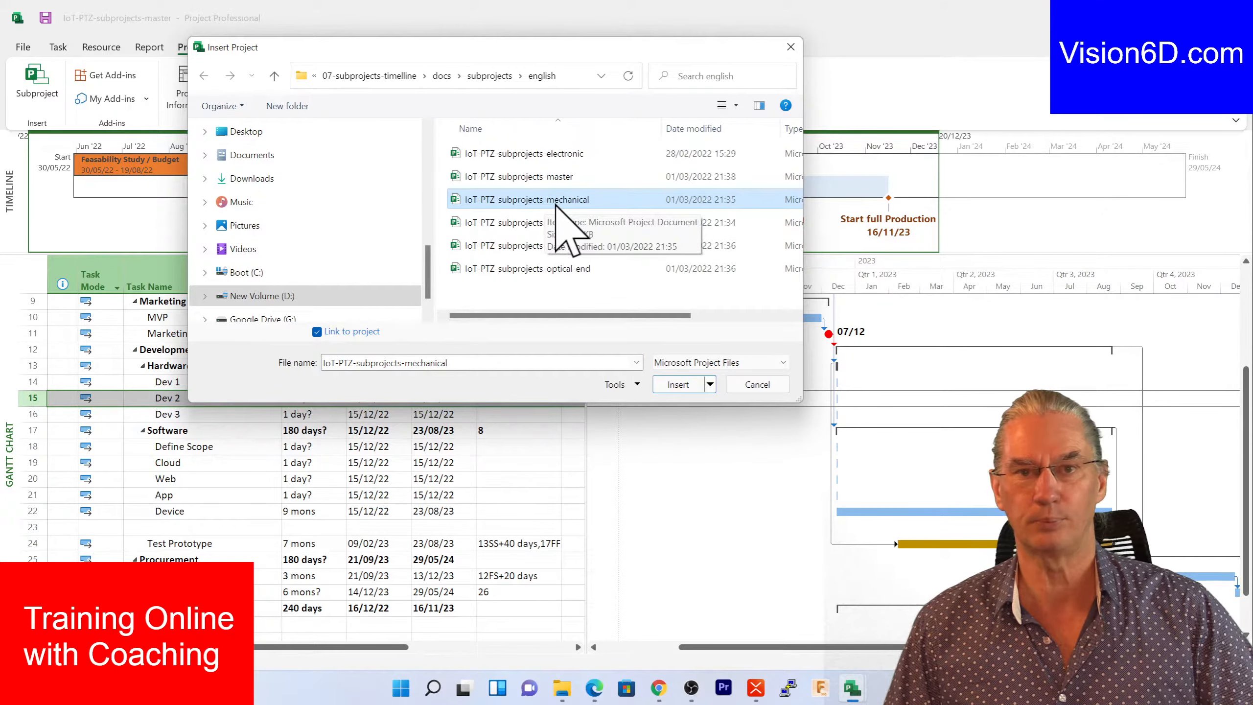
click(710, 384)
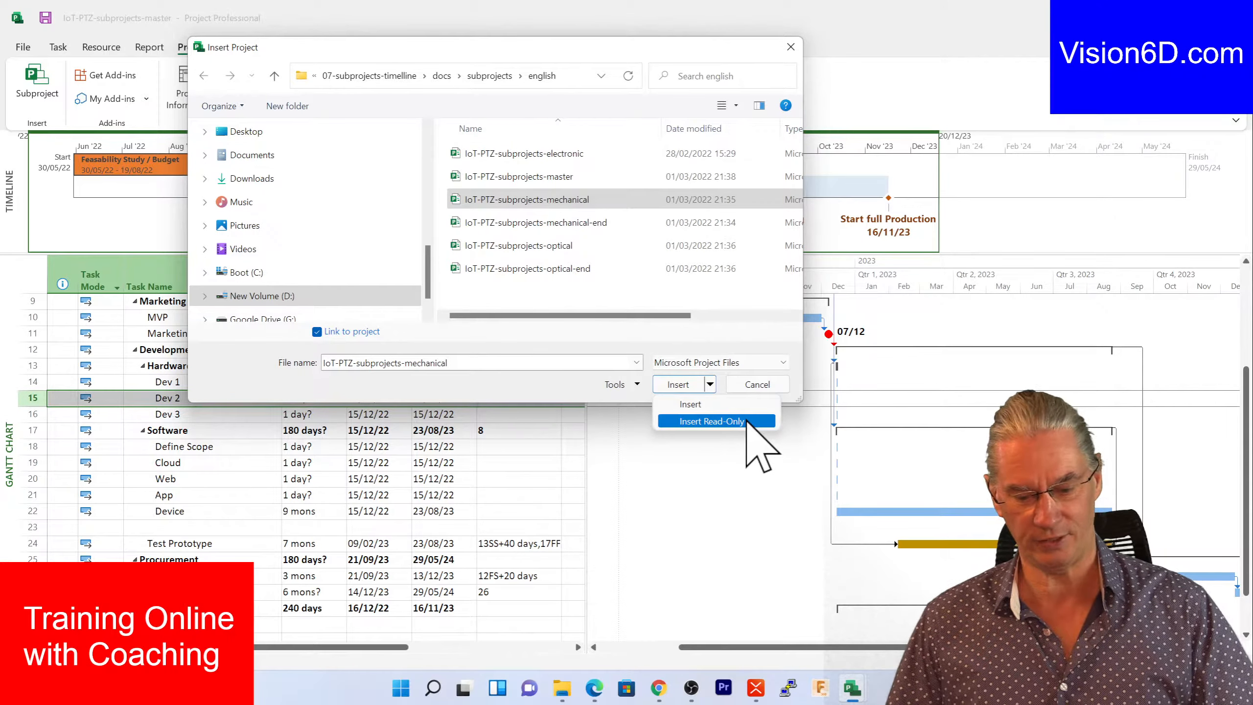
click(705, 407)
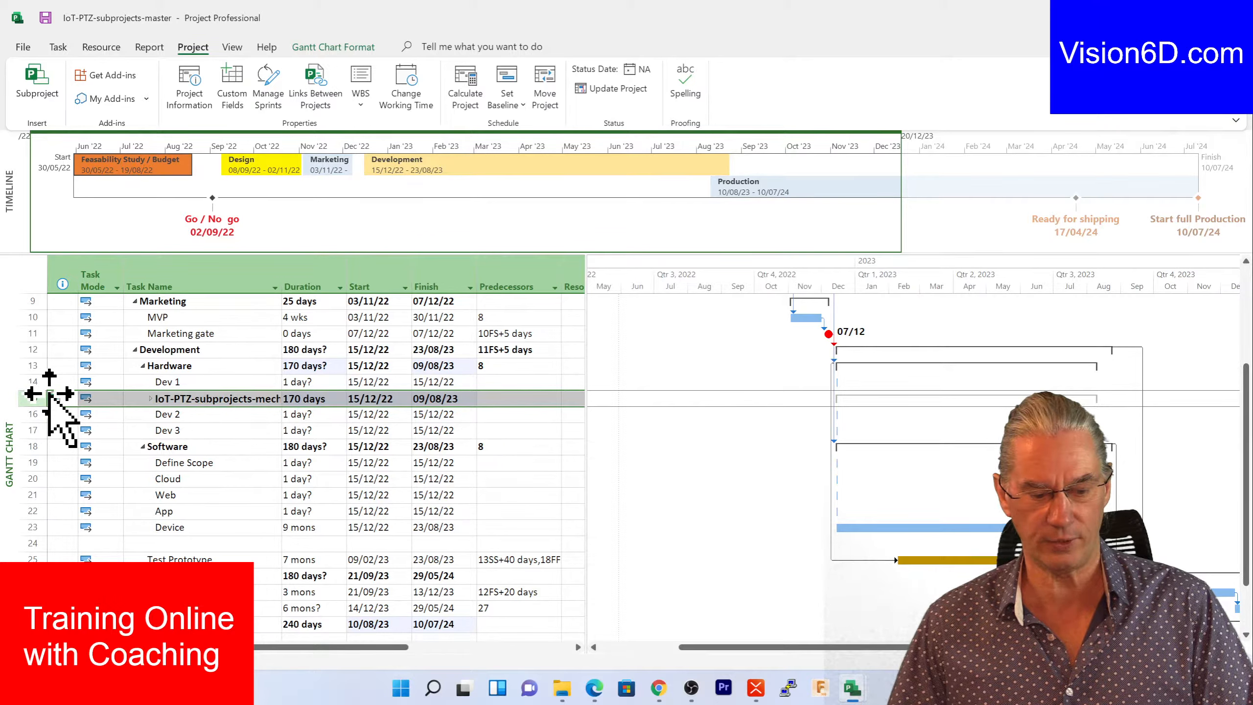
mouse_move(53, 394)
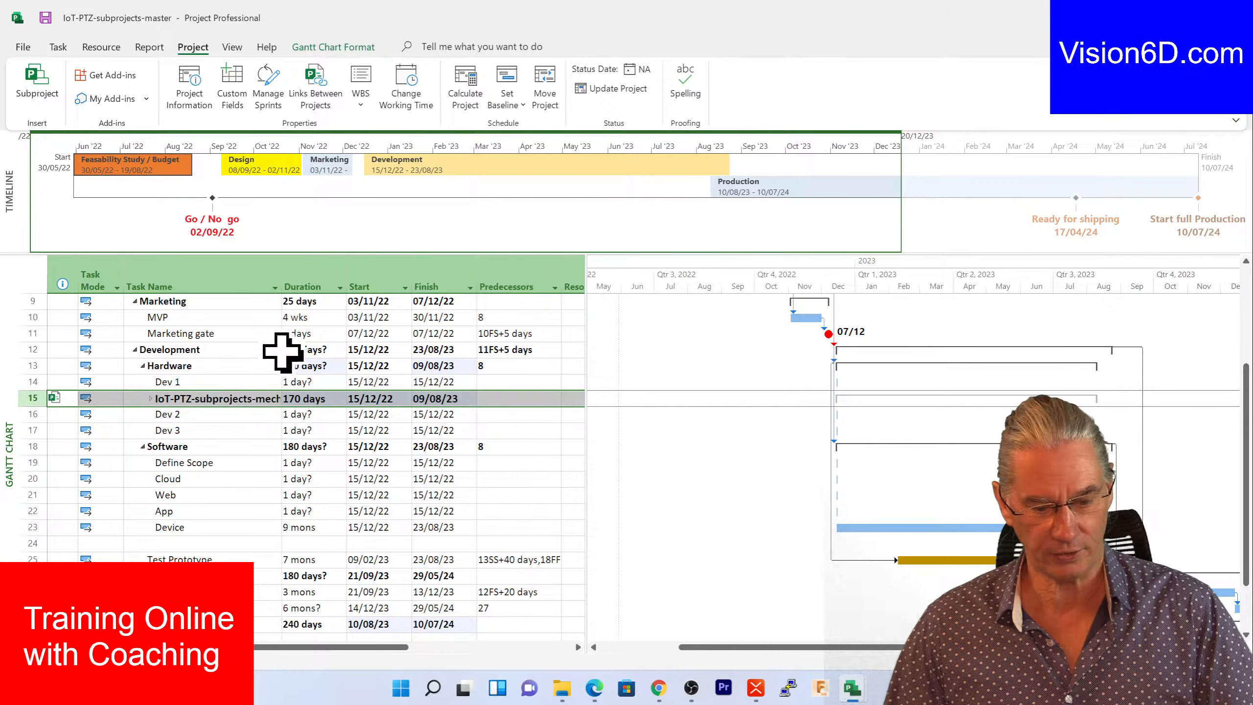
drag(283, 279, 359, 280)
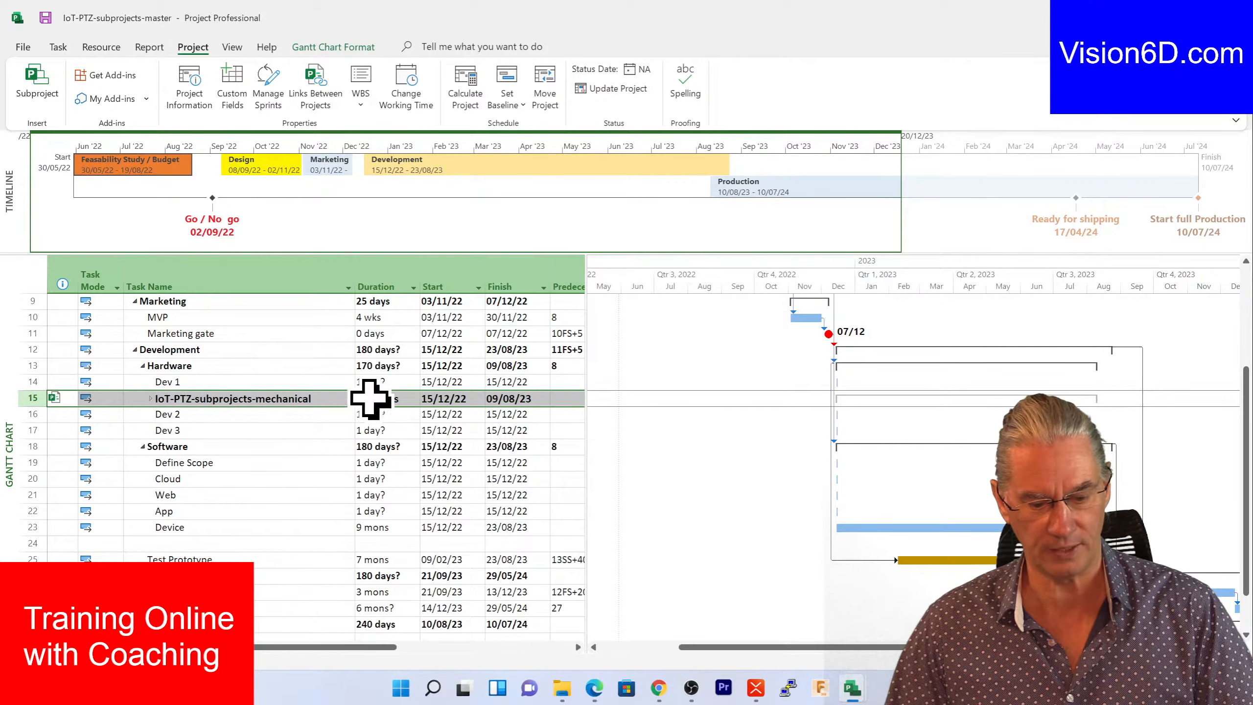
click(385, 398)
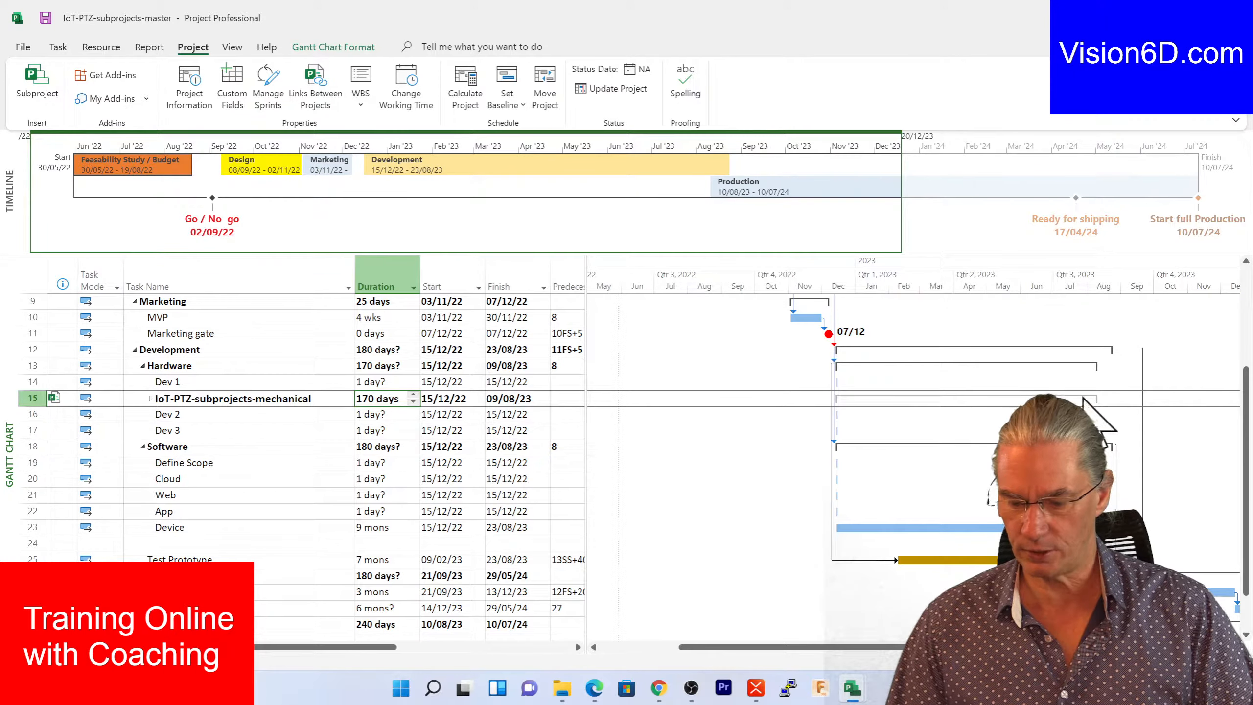
click(150, 399)
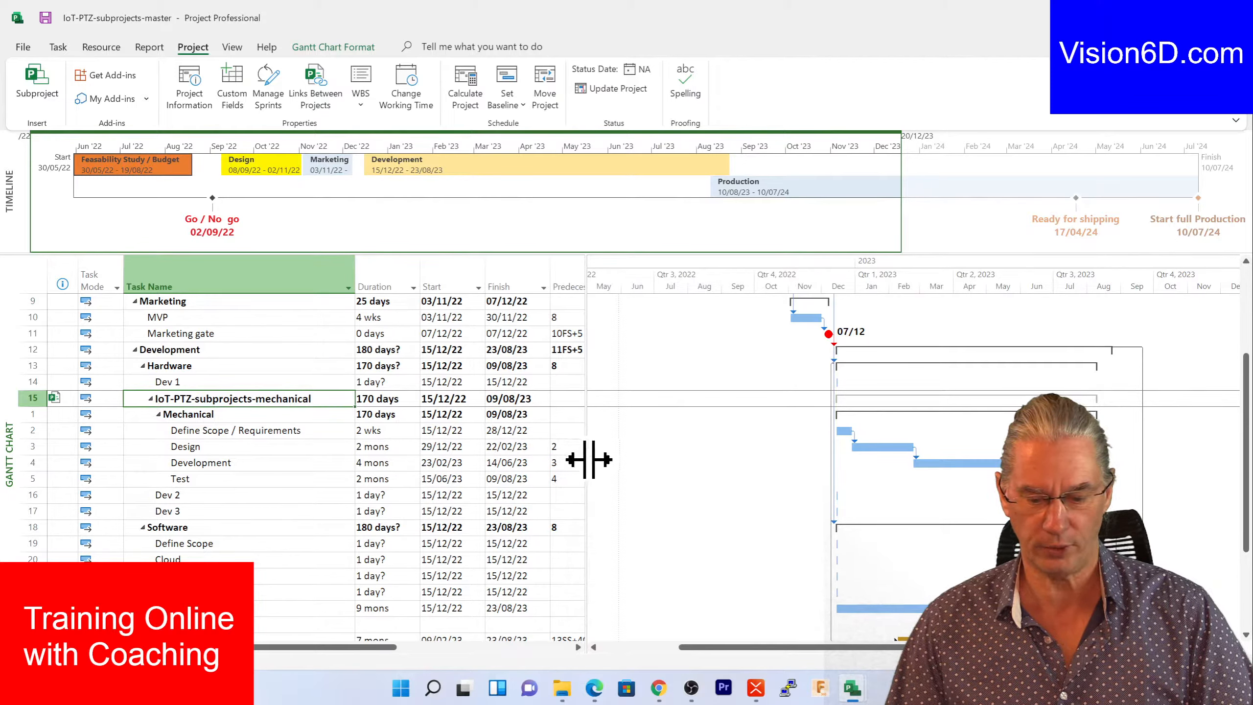
drag(587, 460, 620, 462)
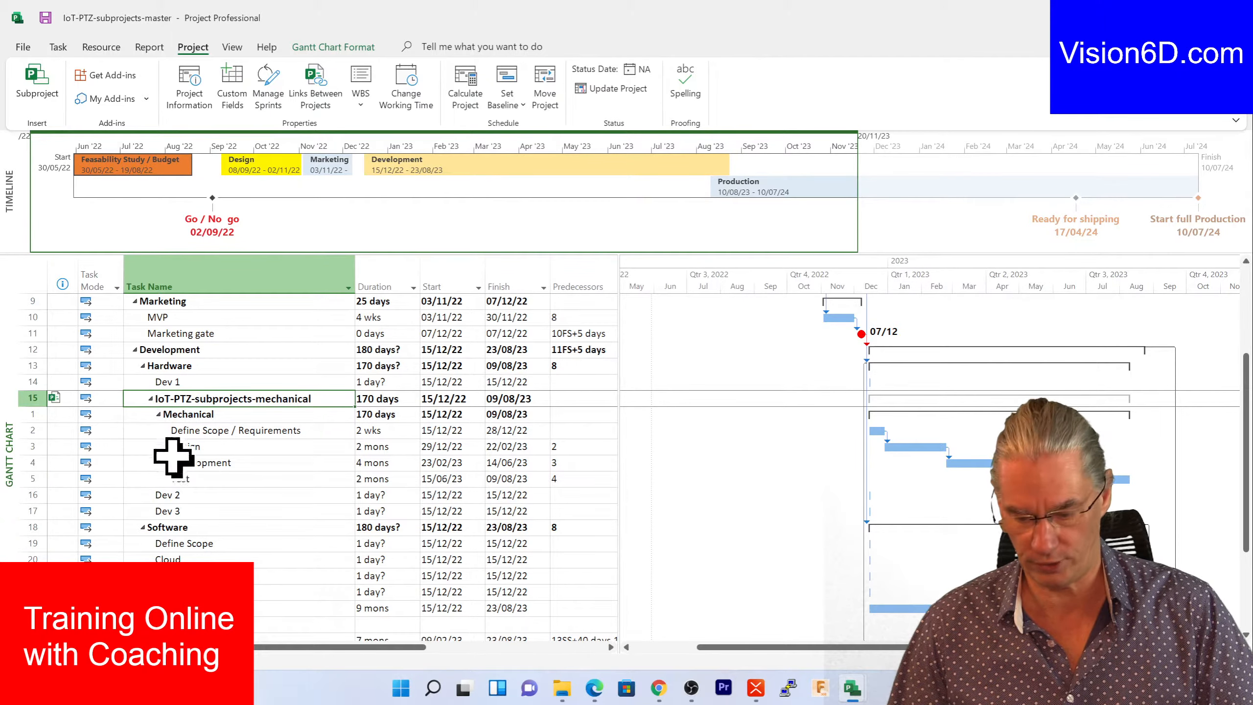
mouse_move(855, 692)
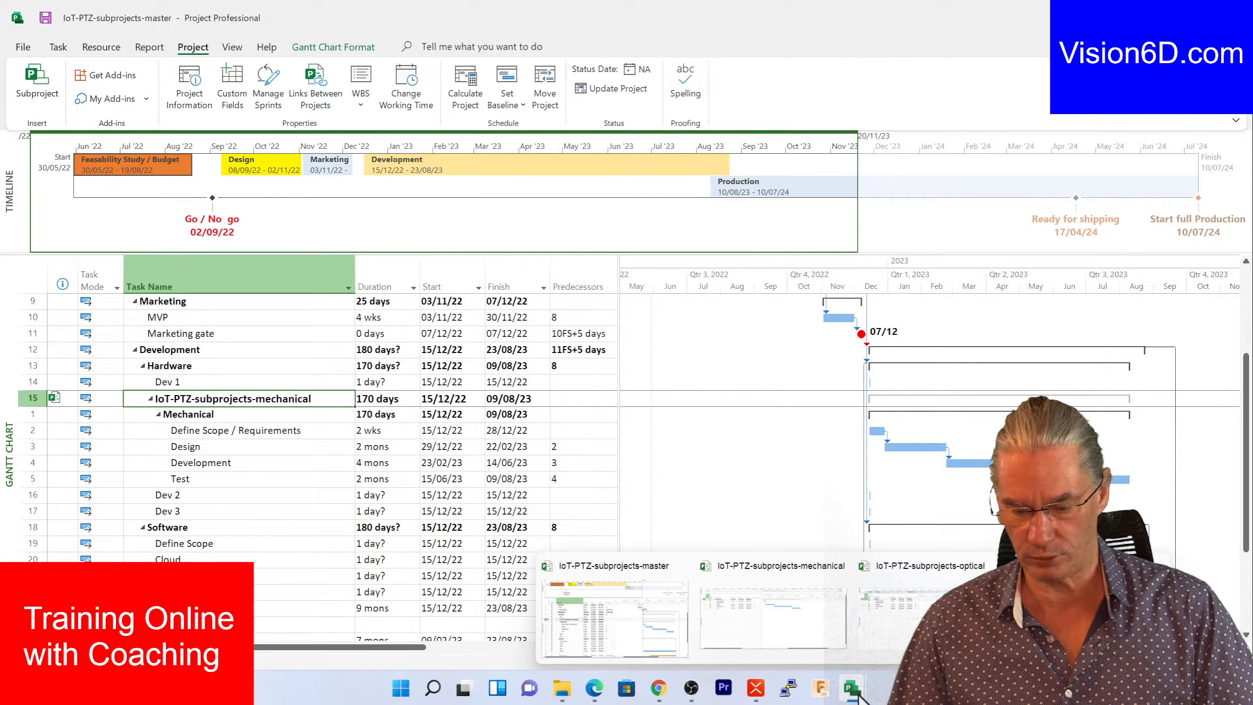
click(811, 641)
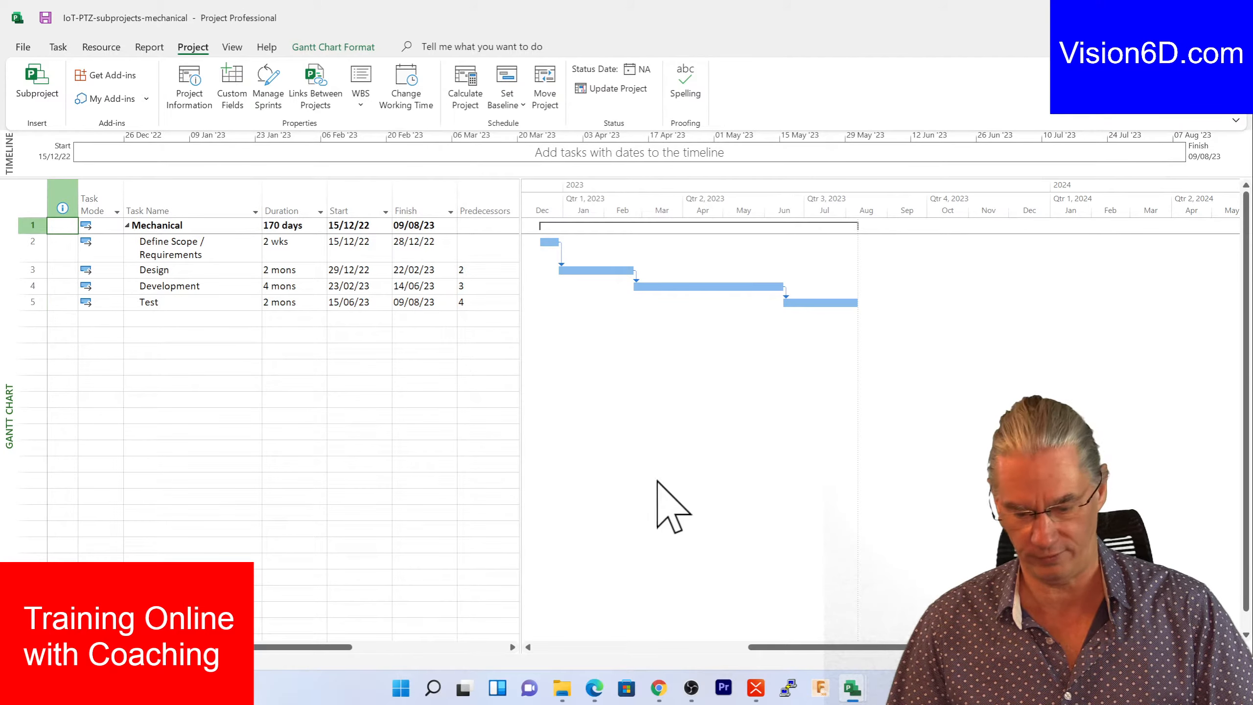
mouse_move(851, 688)
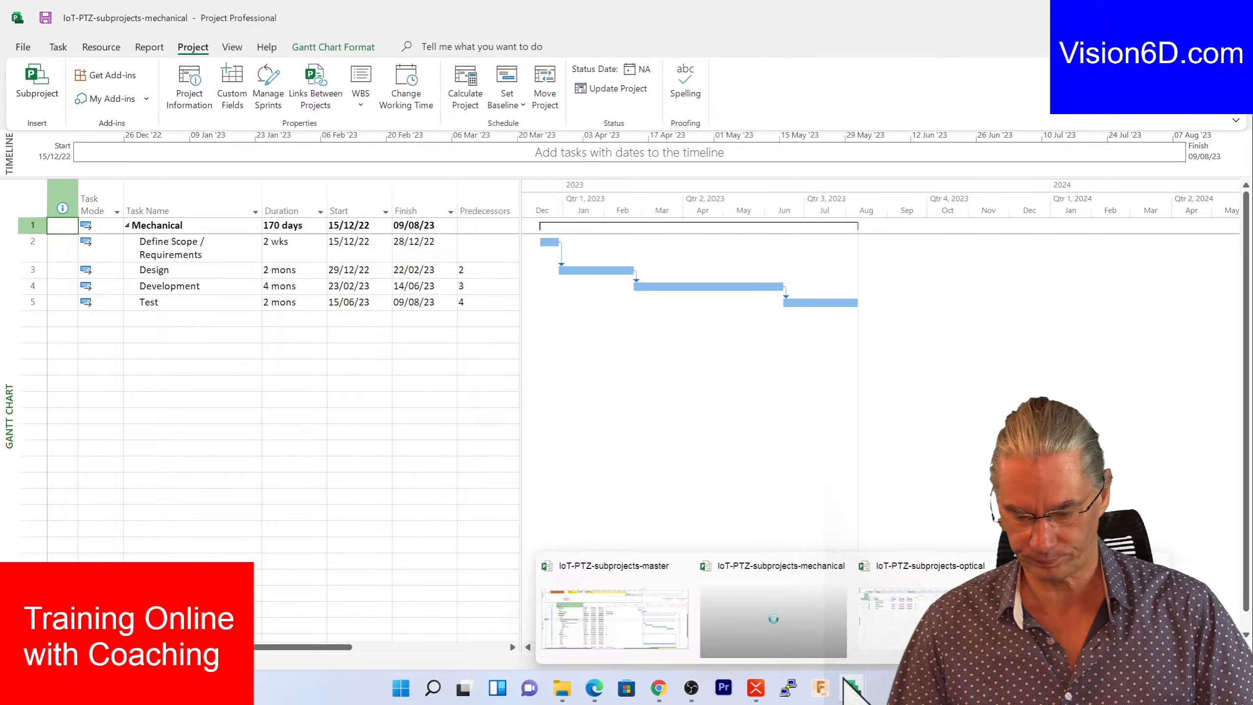
click(612, 622)
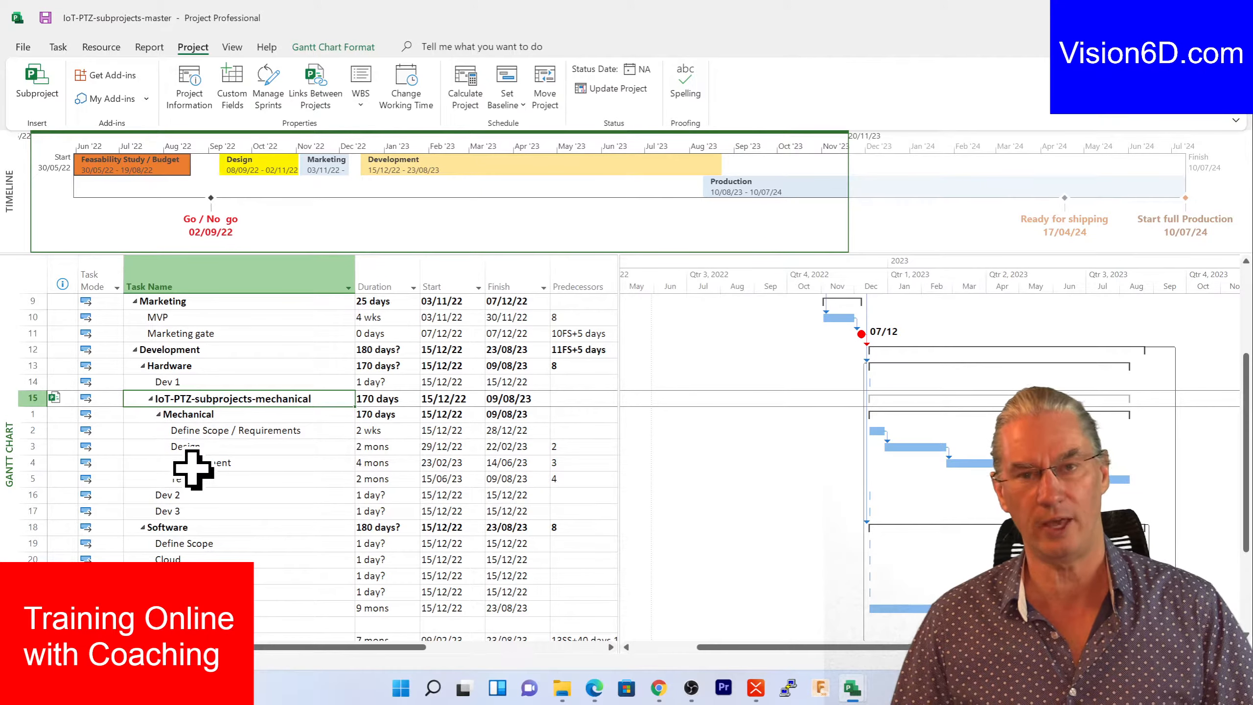
- Insert a new task above Design and name it 'Training 3D'
click(35, 447)
right_click(35, 447)
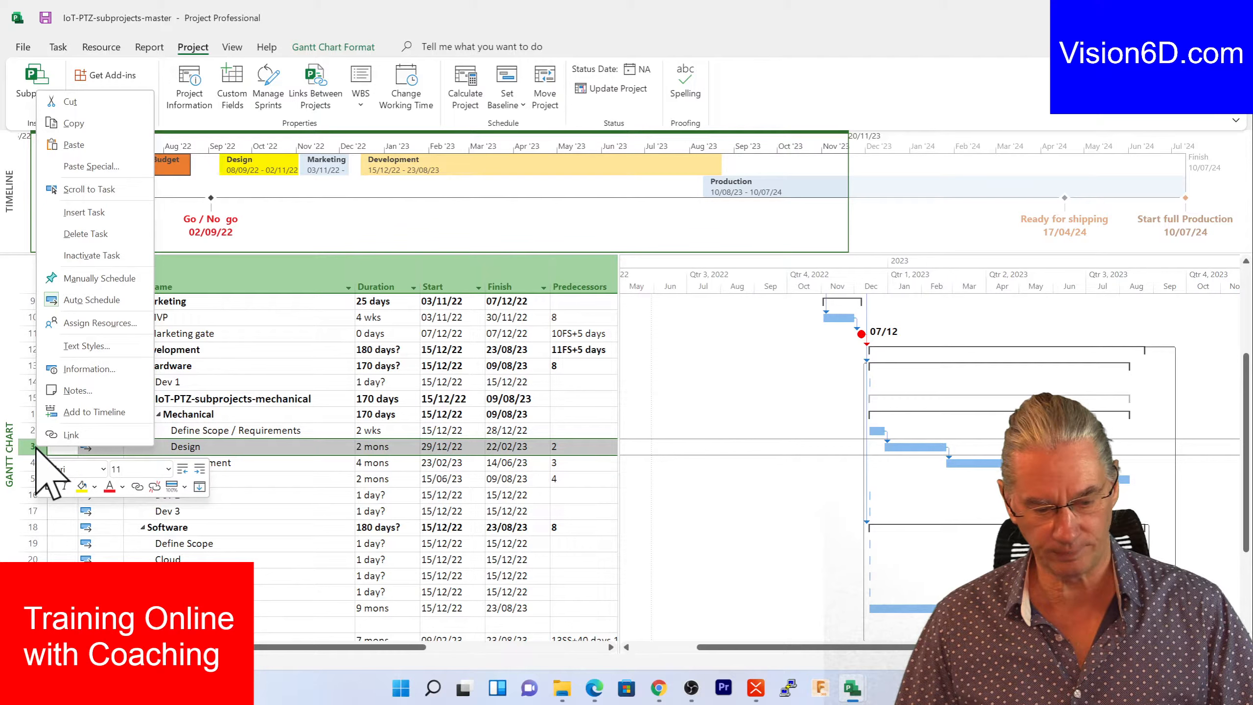
click(83, 212)
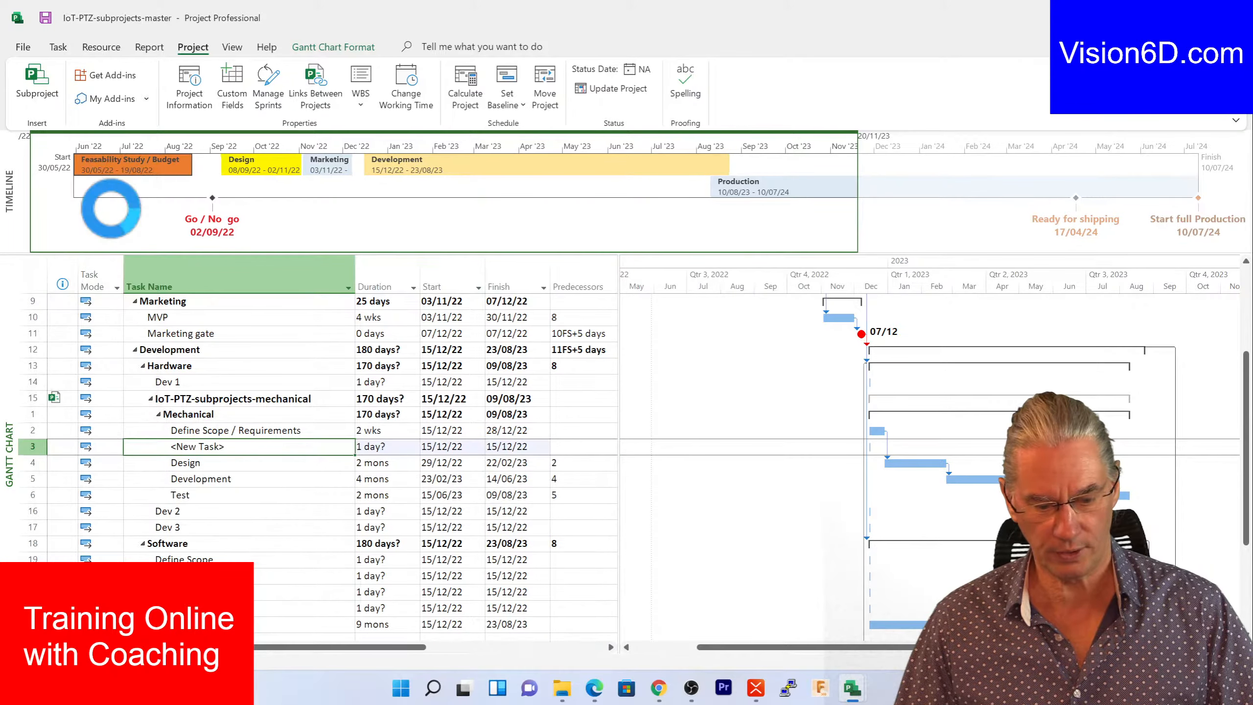
click(257, 447)
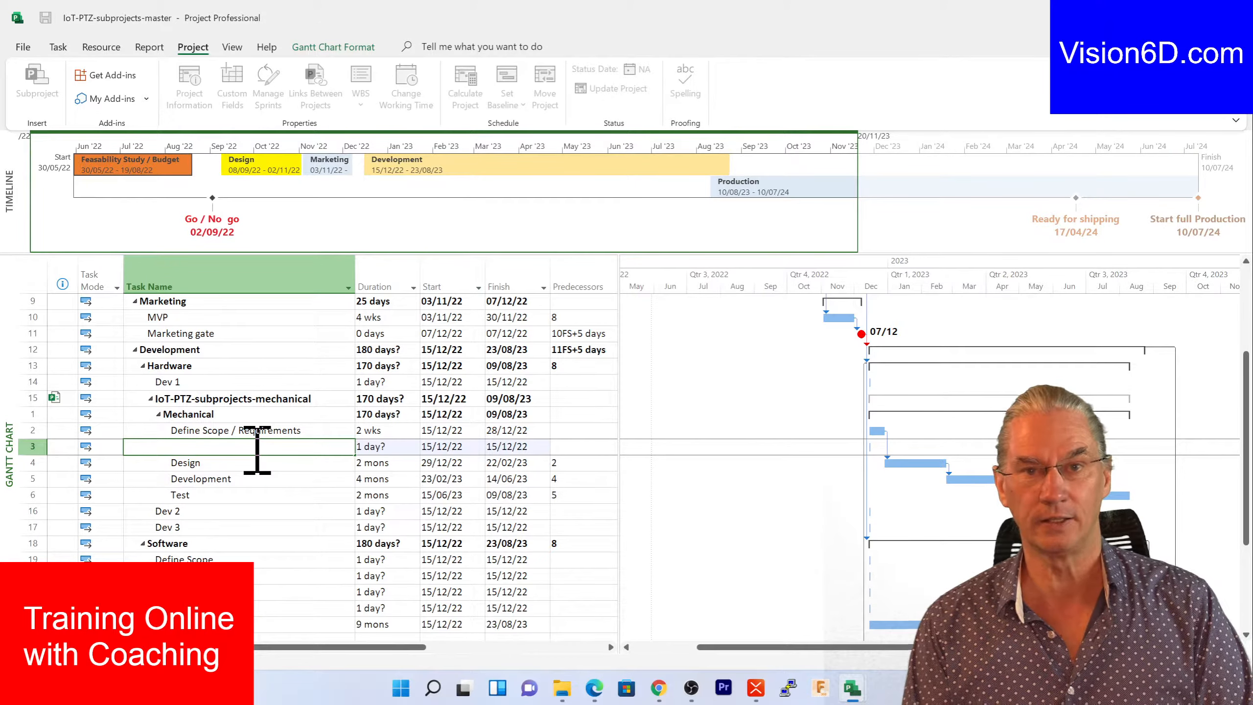
text(Training)
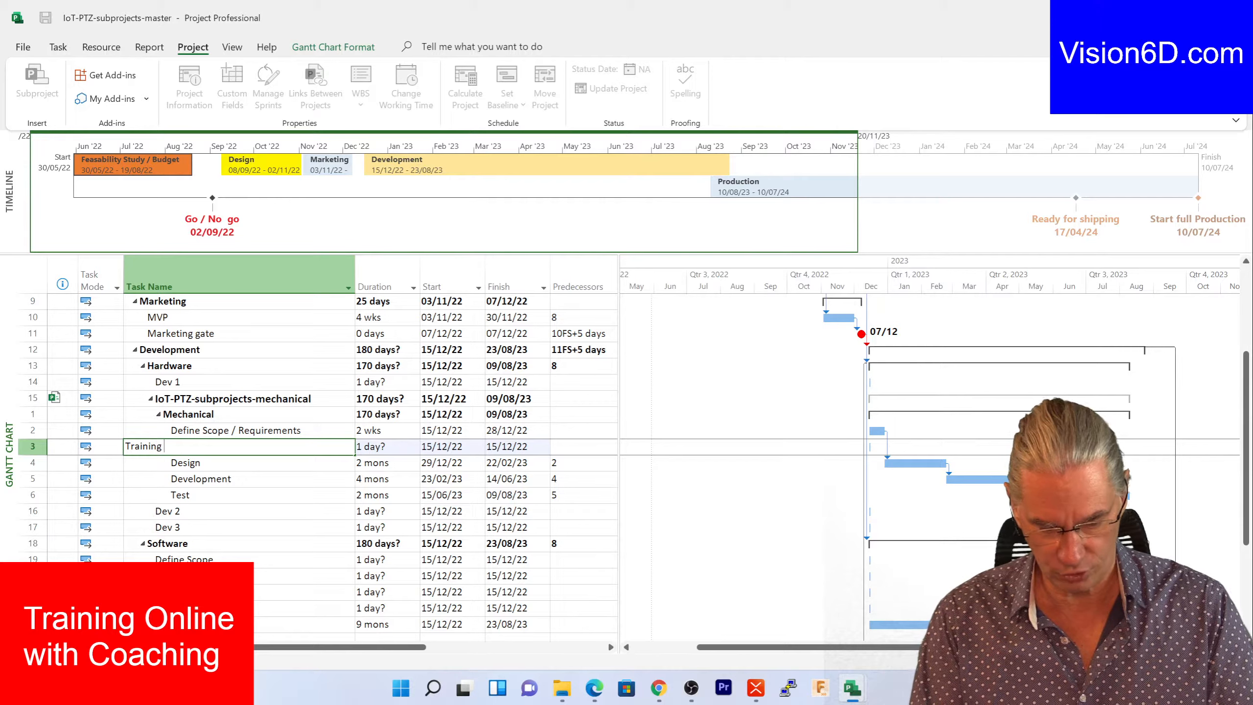
text( 3)
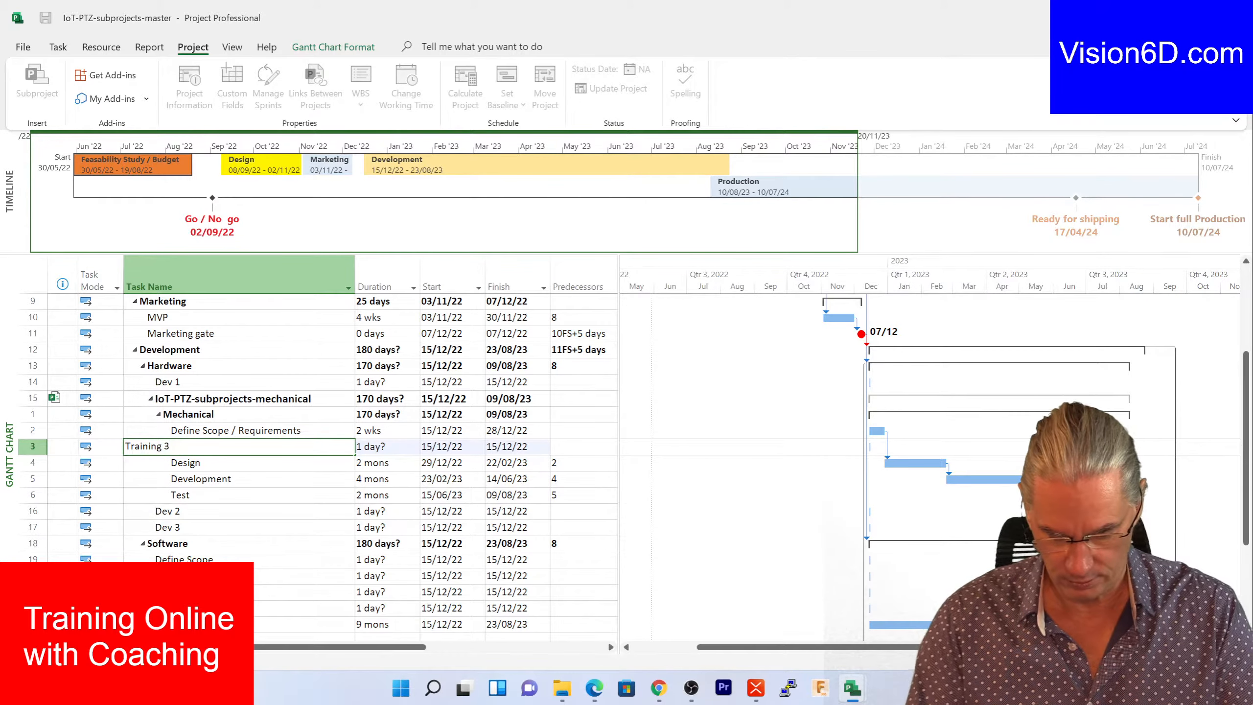
text(D)
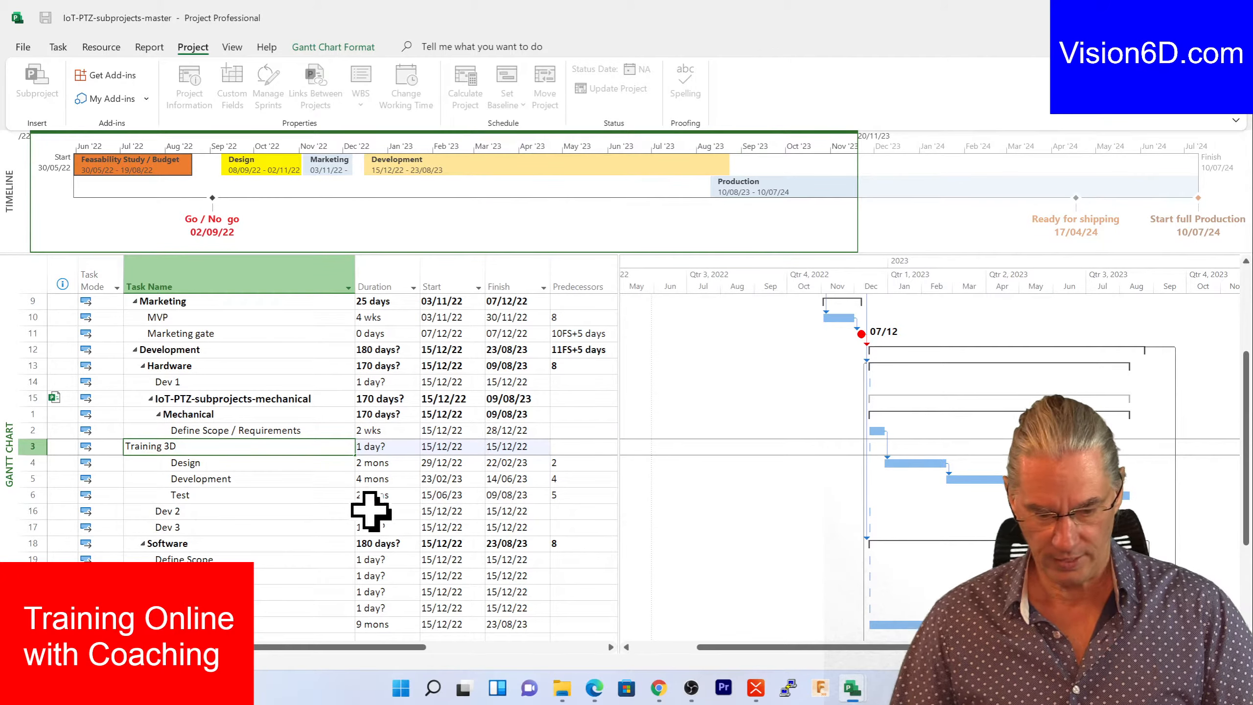
- Give Training 3D a 5-day duration, running 15/12/22 to 21/12/22
click(375, 447)
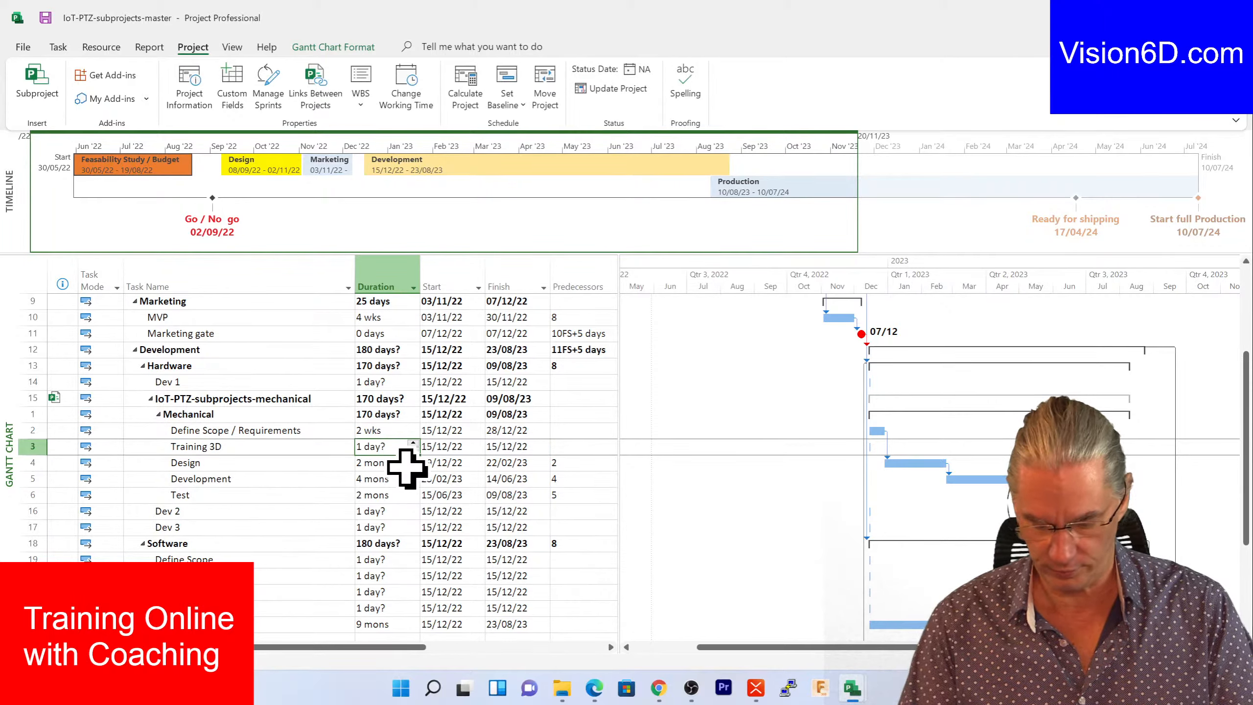
text(5d)
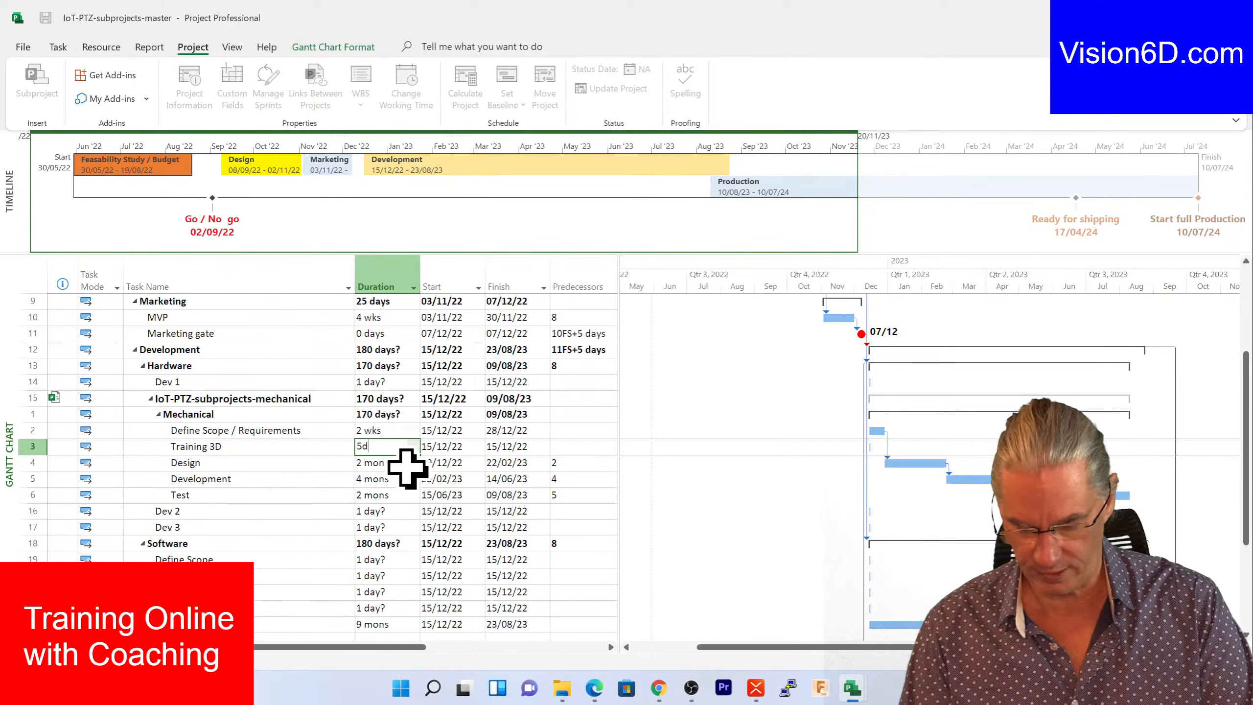
click(410, 466)
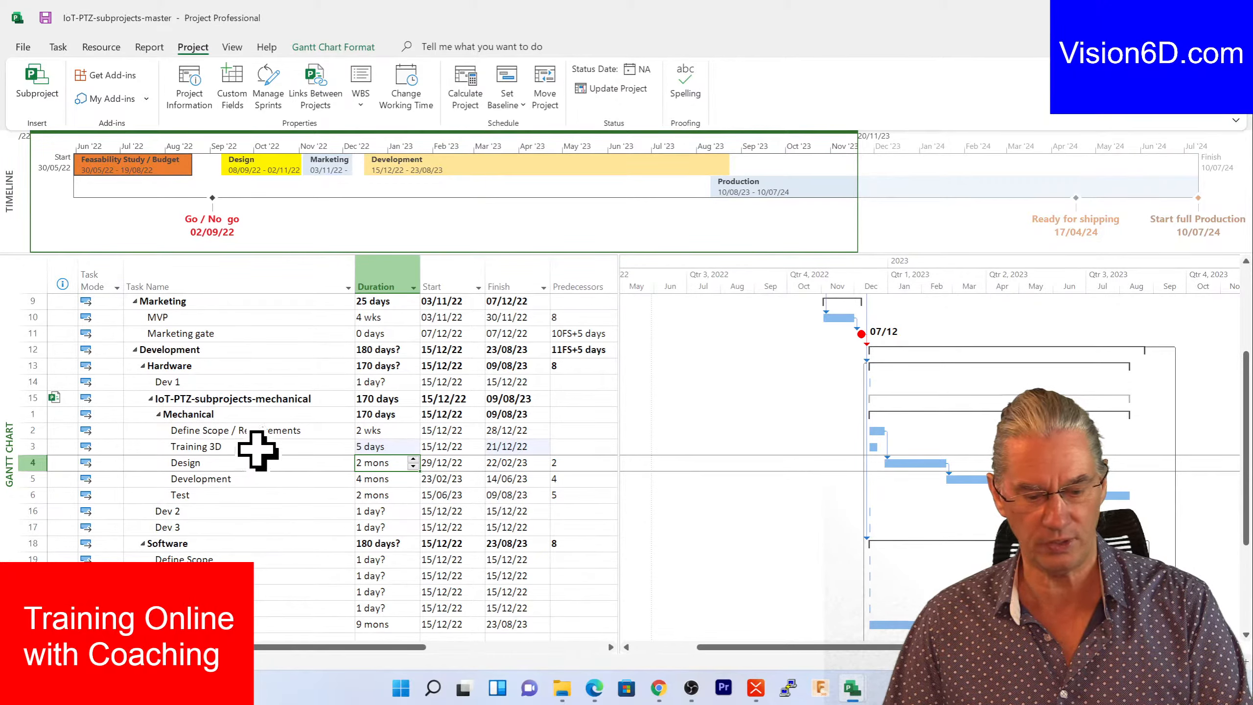
click(571, 447)
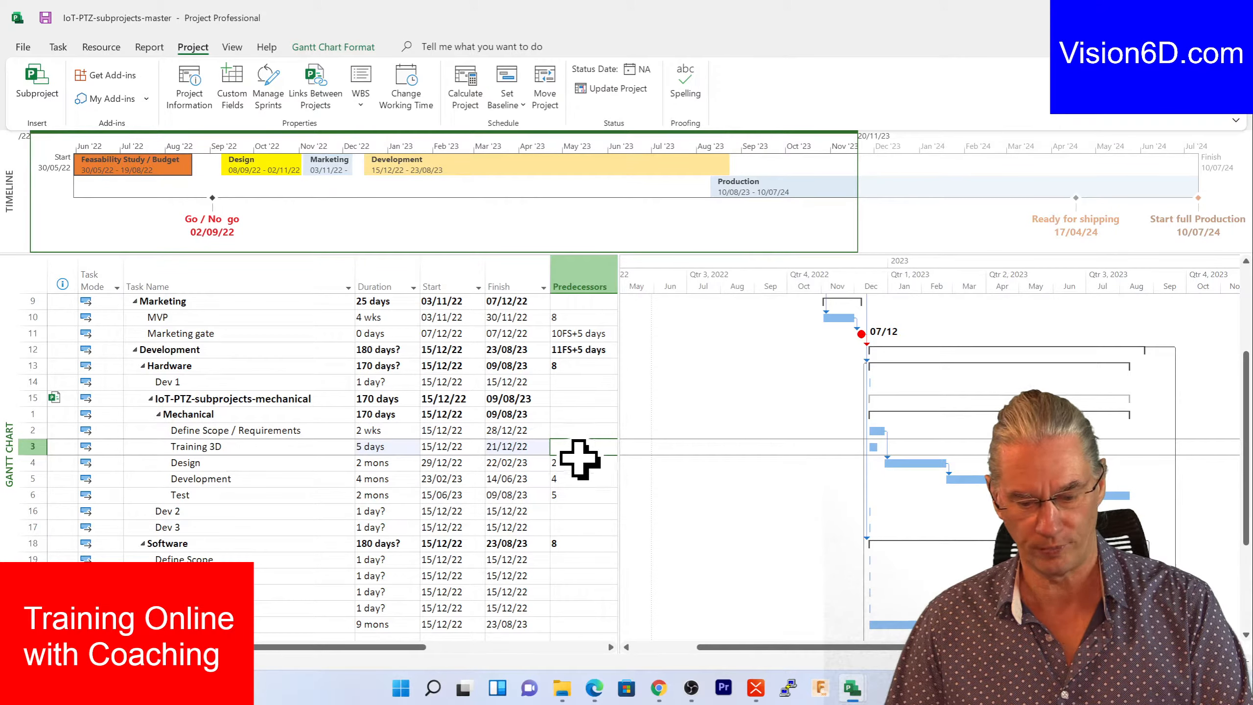
- Make task 2 the predecessor of Training 3D, moving it to 29/12/22–04/01/23
click(559, 447)
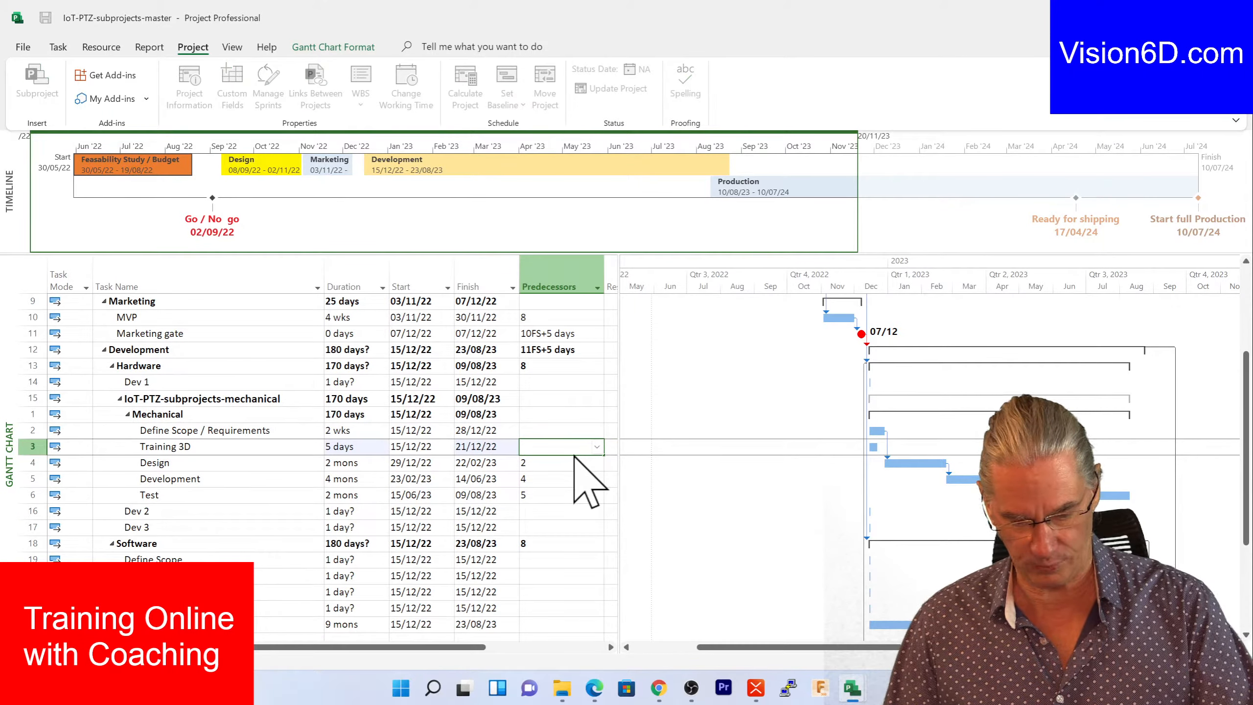
text(2)
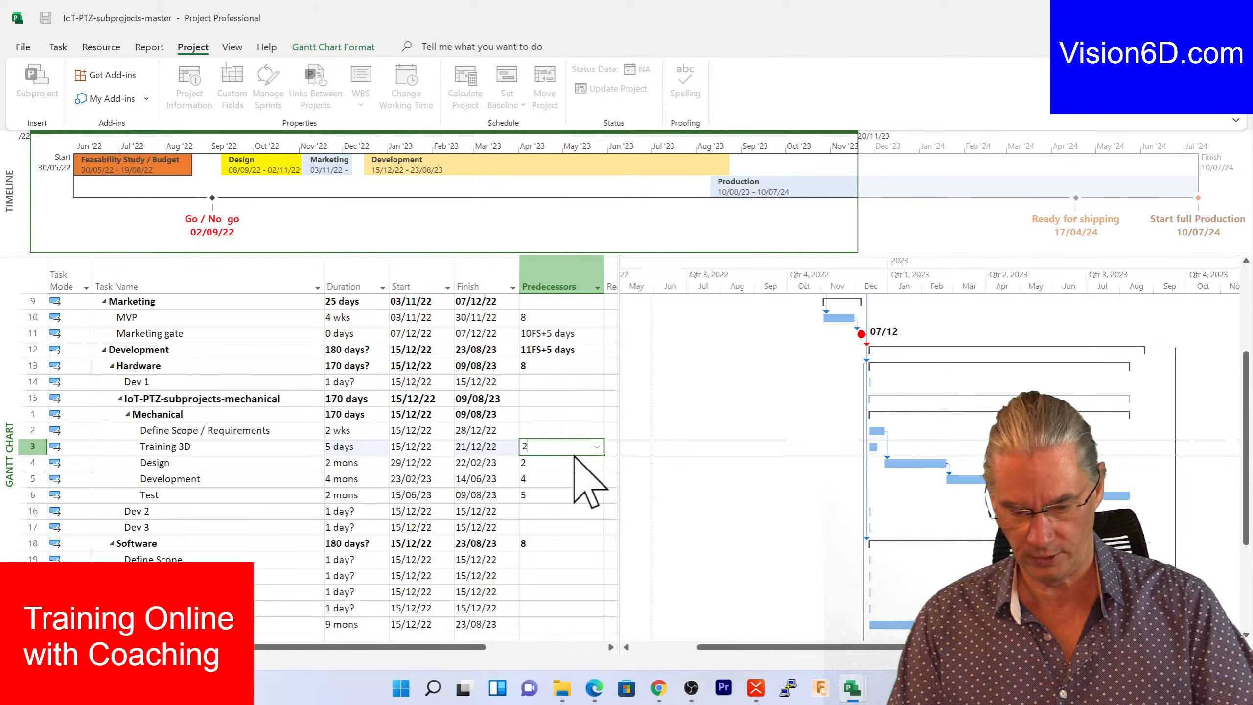
key(Return)
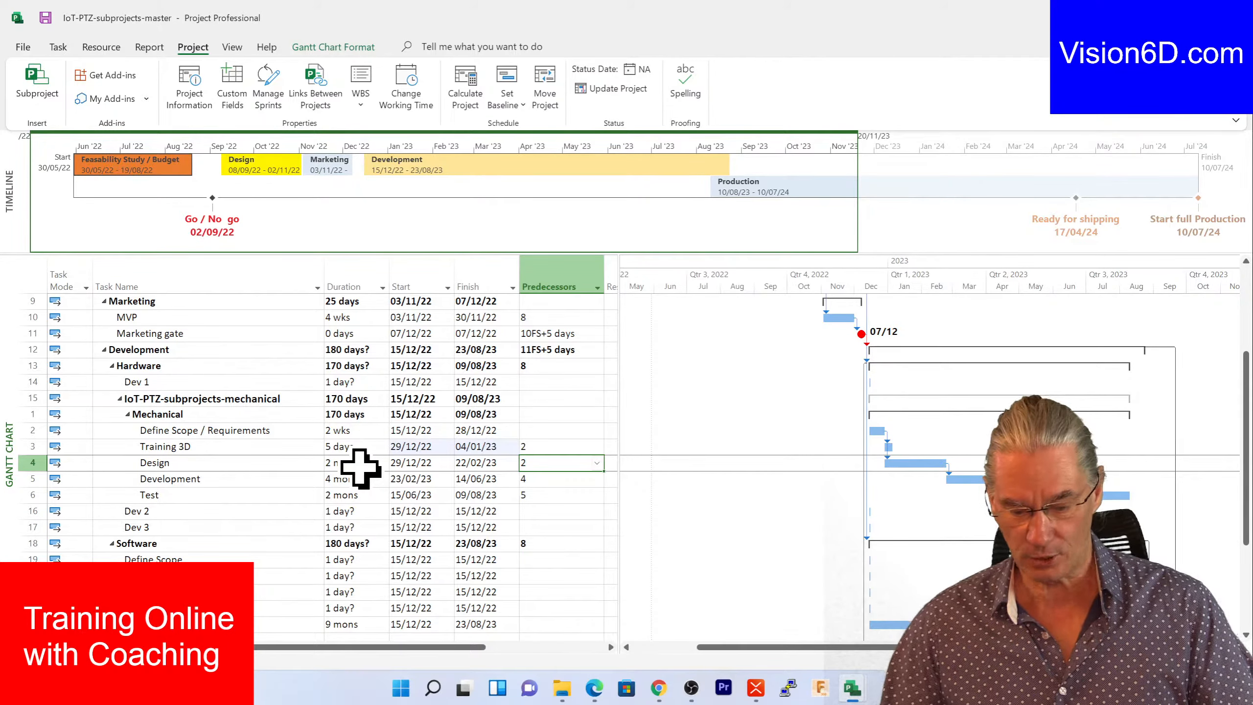
mouse_move(849, 698)
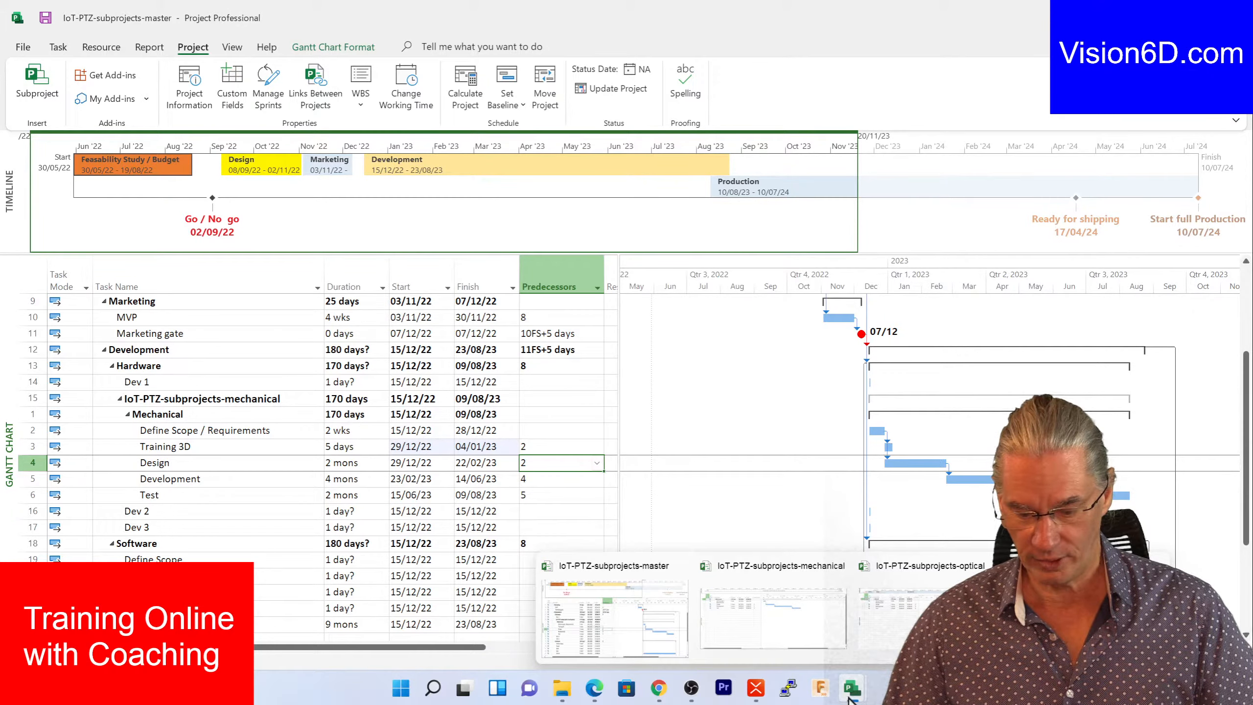
- Switch to the IoT-PTZ-subprojects-mechanical file and select the Training 3D row
click(828, 646)
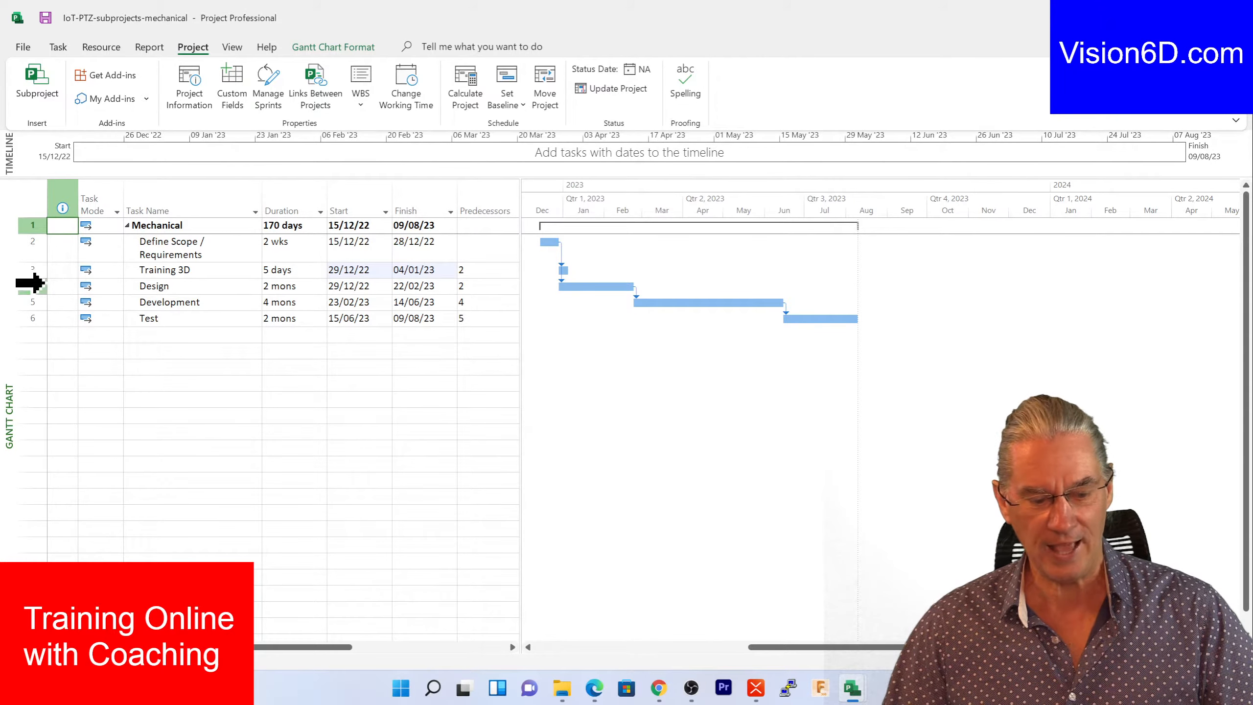
click(11, 270)
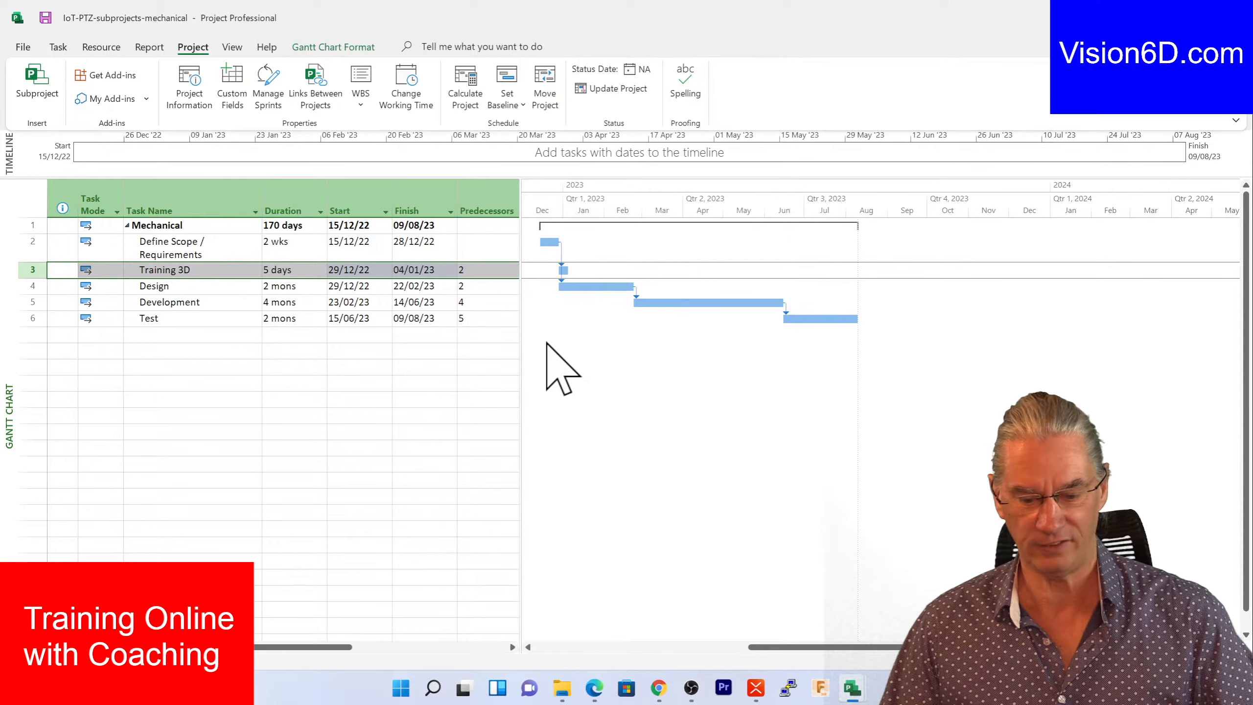
- Set the Training 3D bar's start colour to orange in the Format Bar dialog
right_click(563, 272)
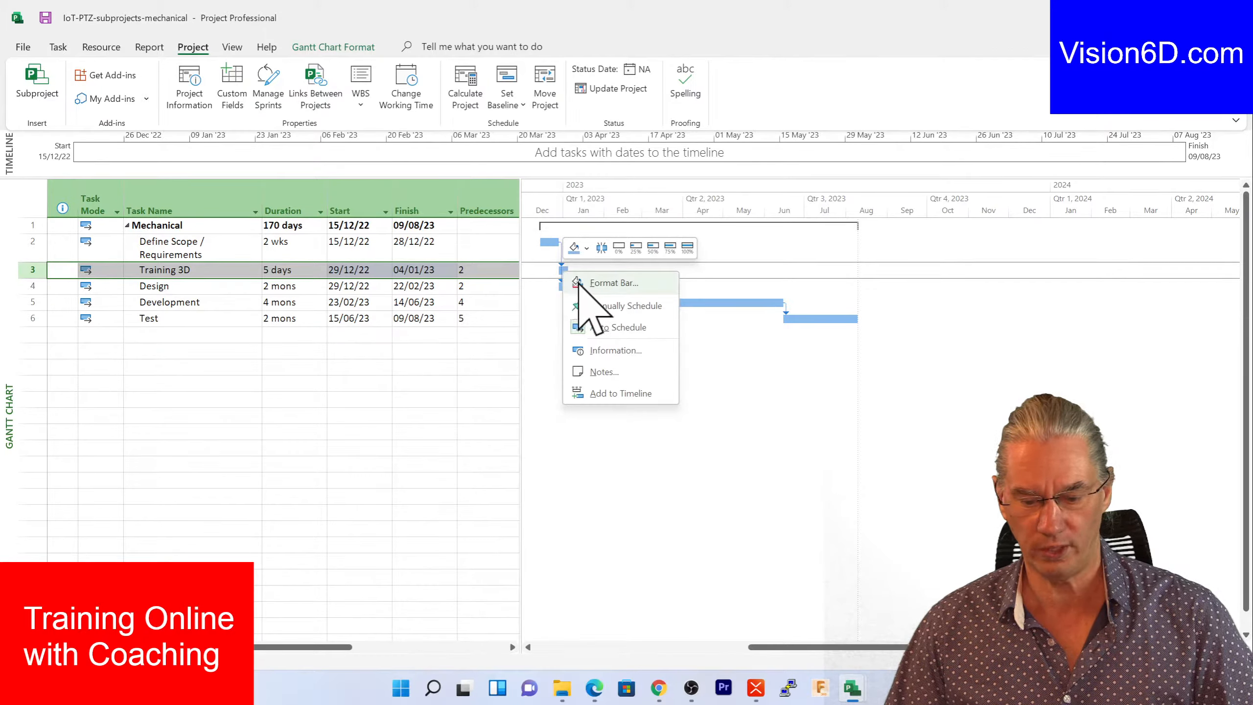
click(592, 283)
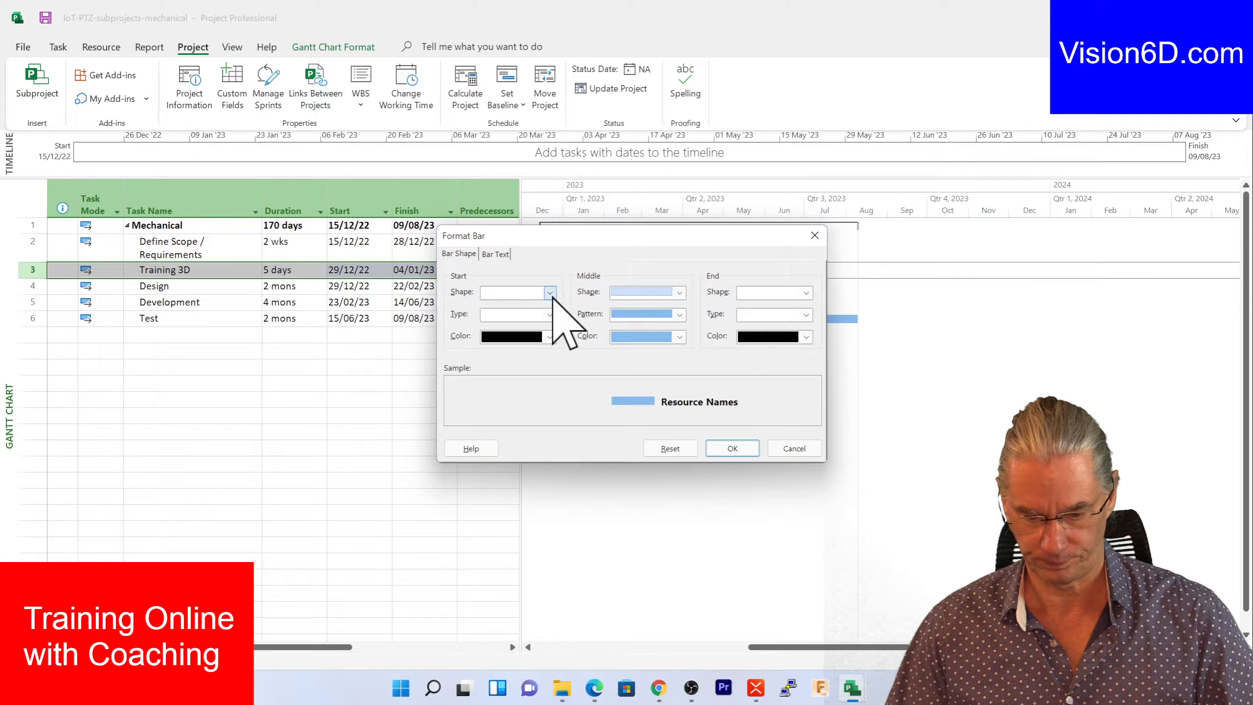
click(550, 337)
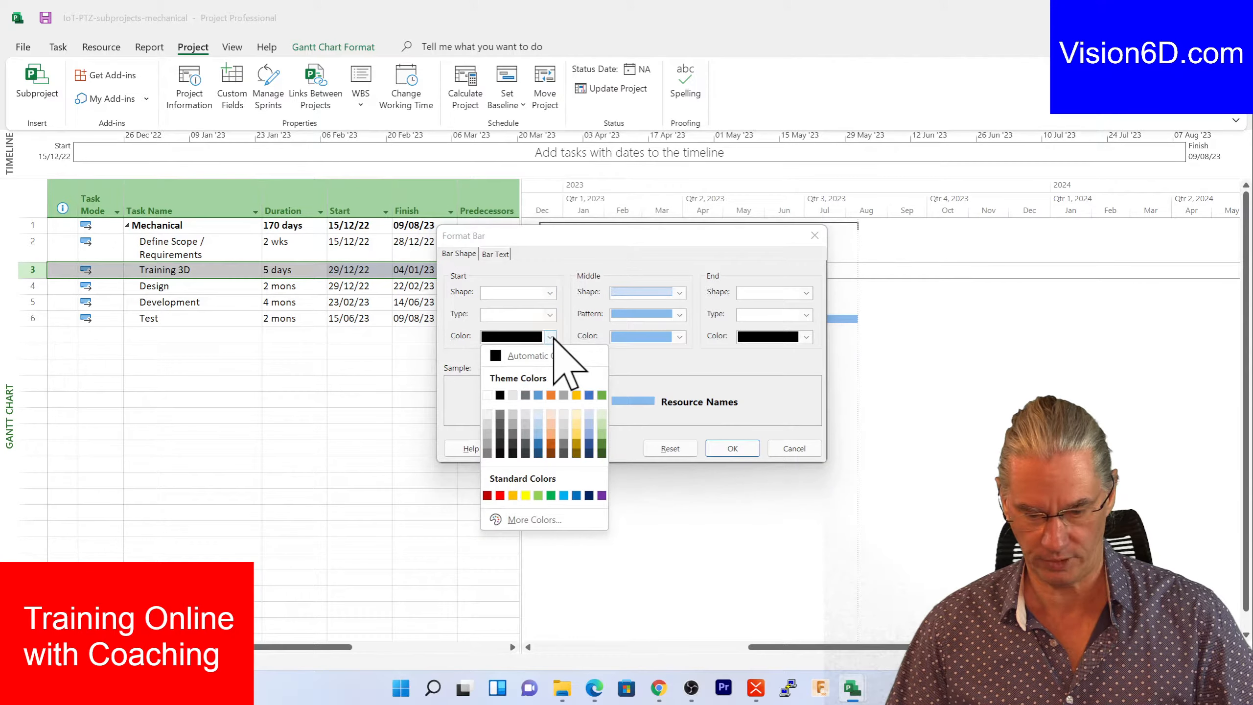
click(551, 395)
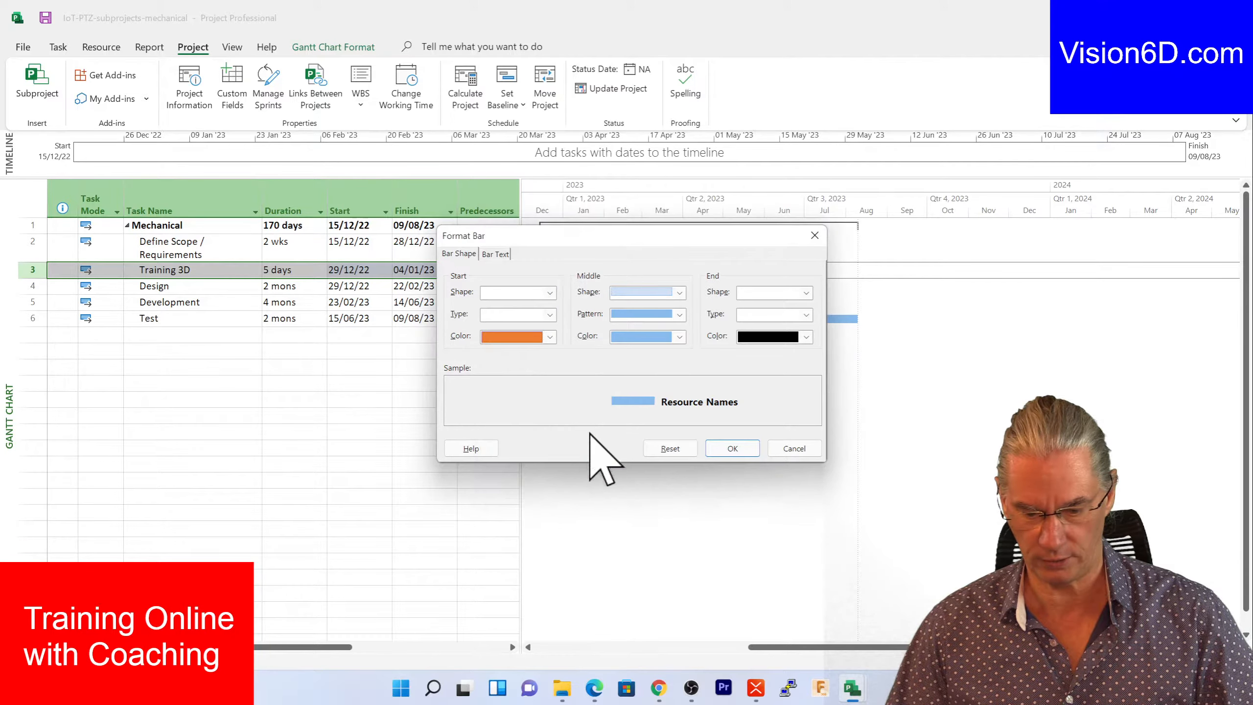
click(734, 447)
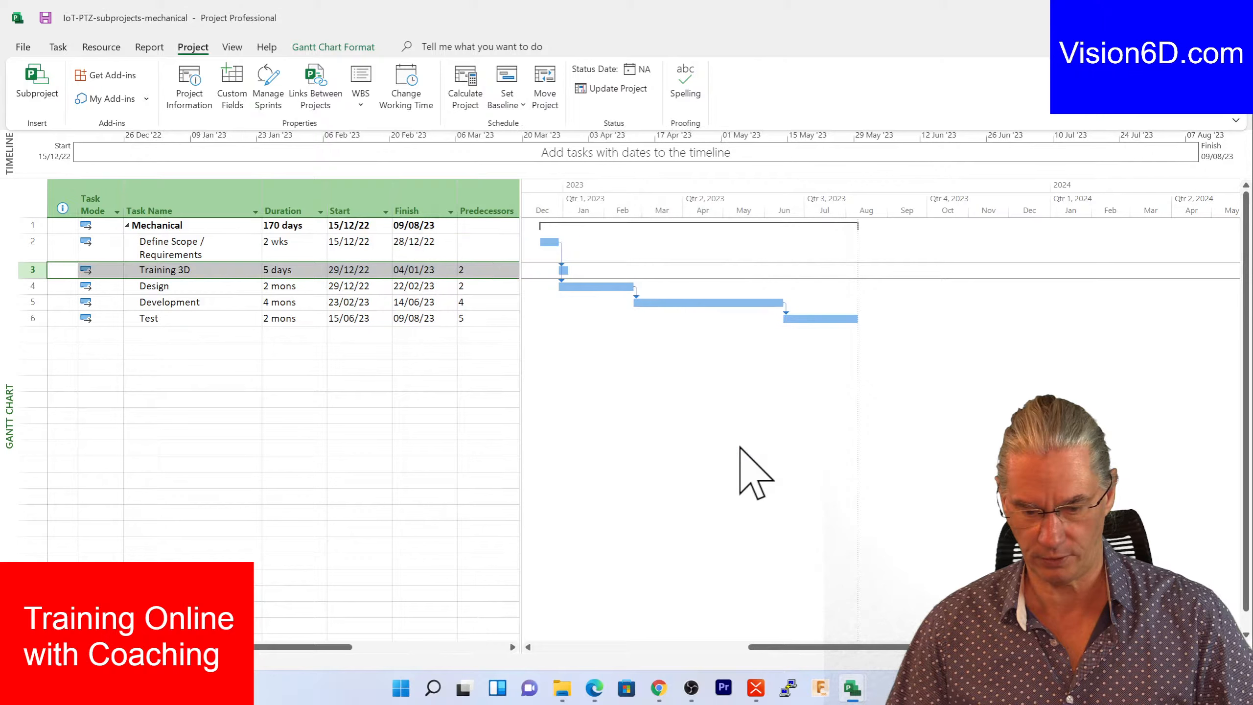
- Fill the Training 3D bar orange from the right-click mini toolbar
right_click(565, 271)
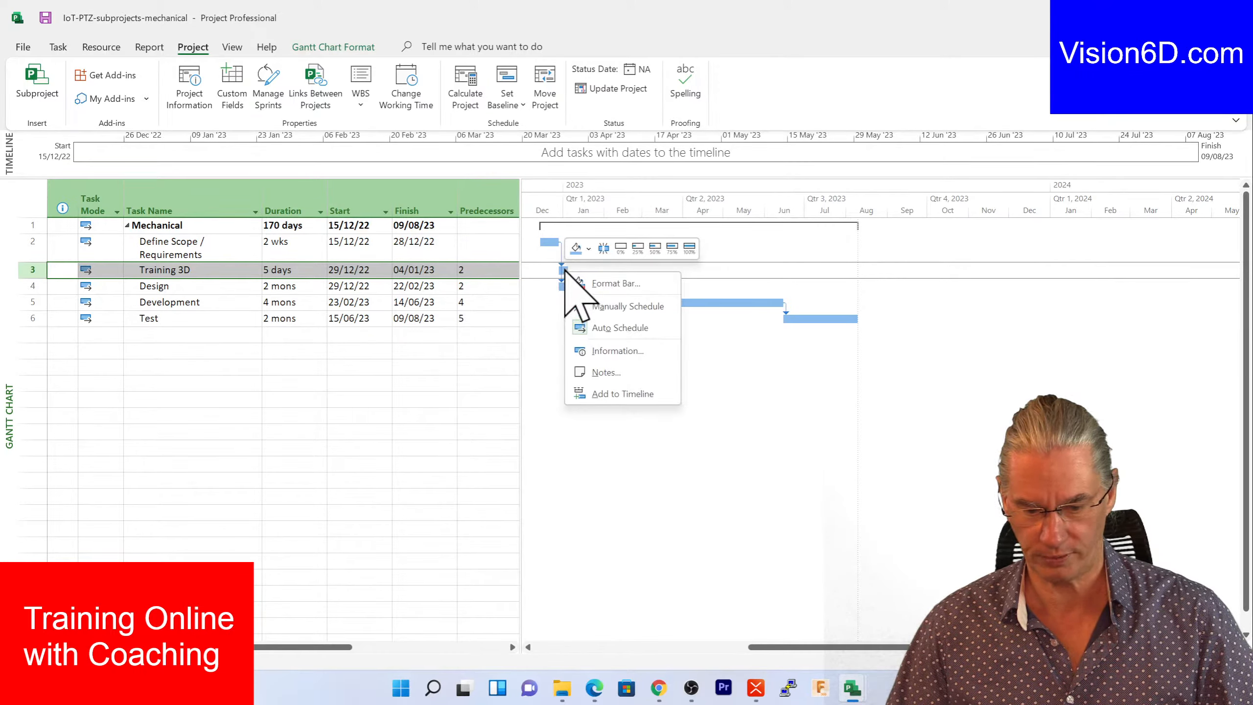
click(586, 244)
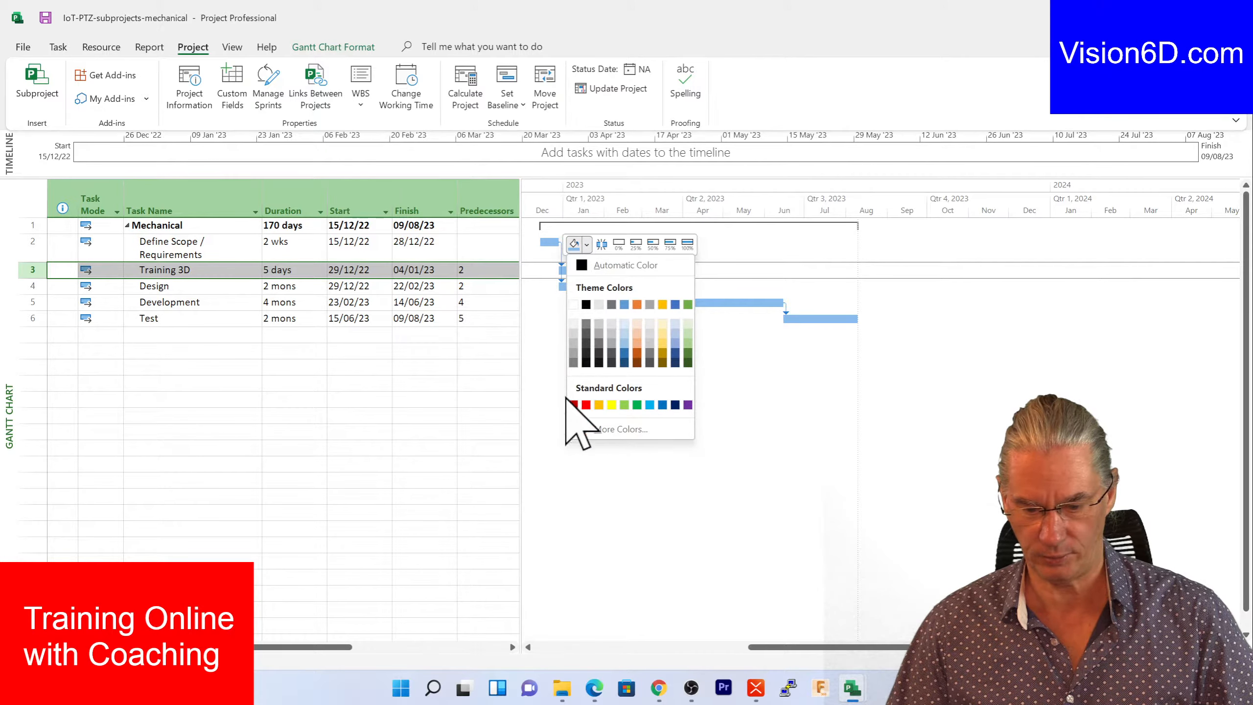
click(637, 305)
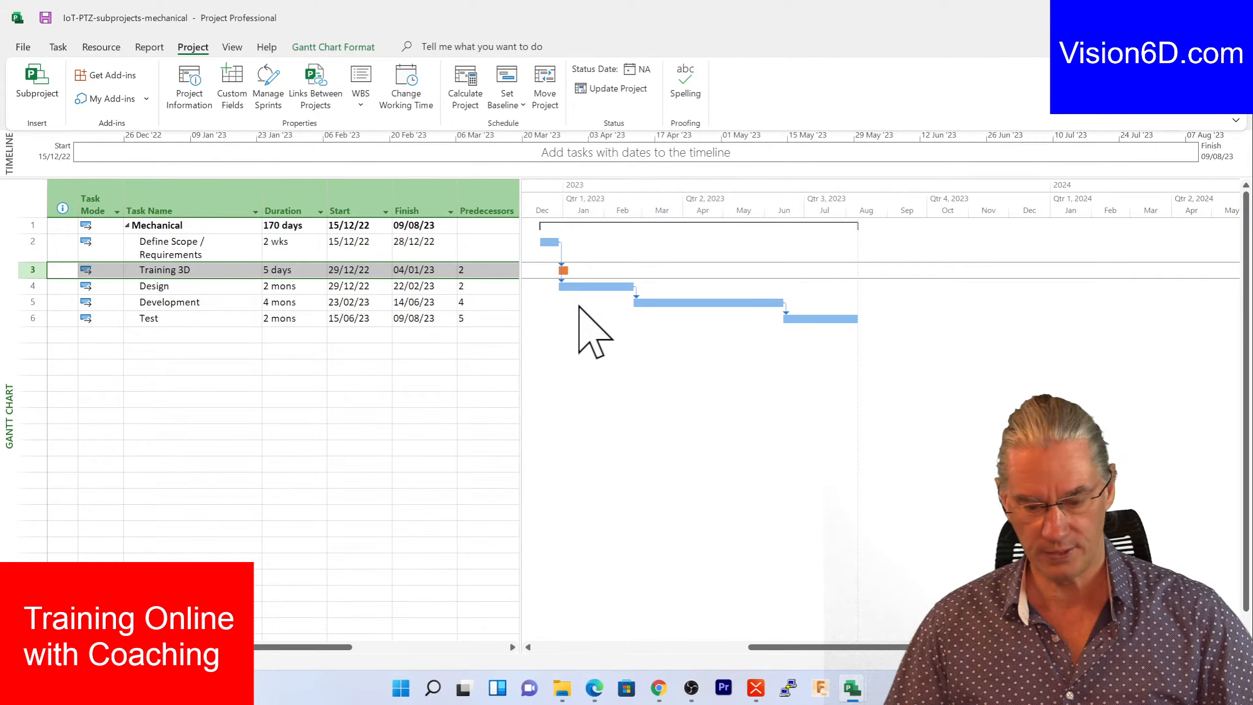
- Switch back to the IoT-PTZ master schedule and select the Training 3D row
mouse_move(857, 696)
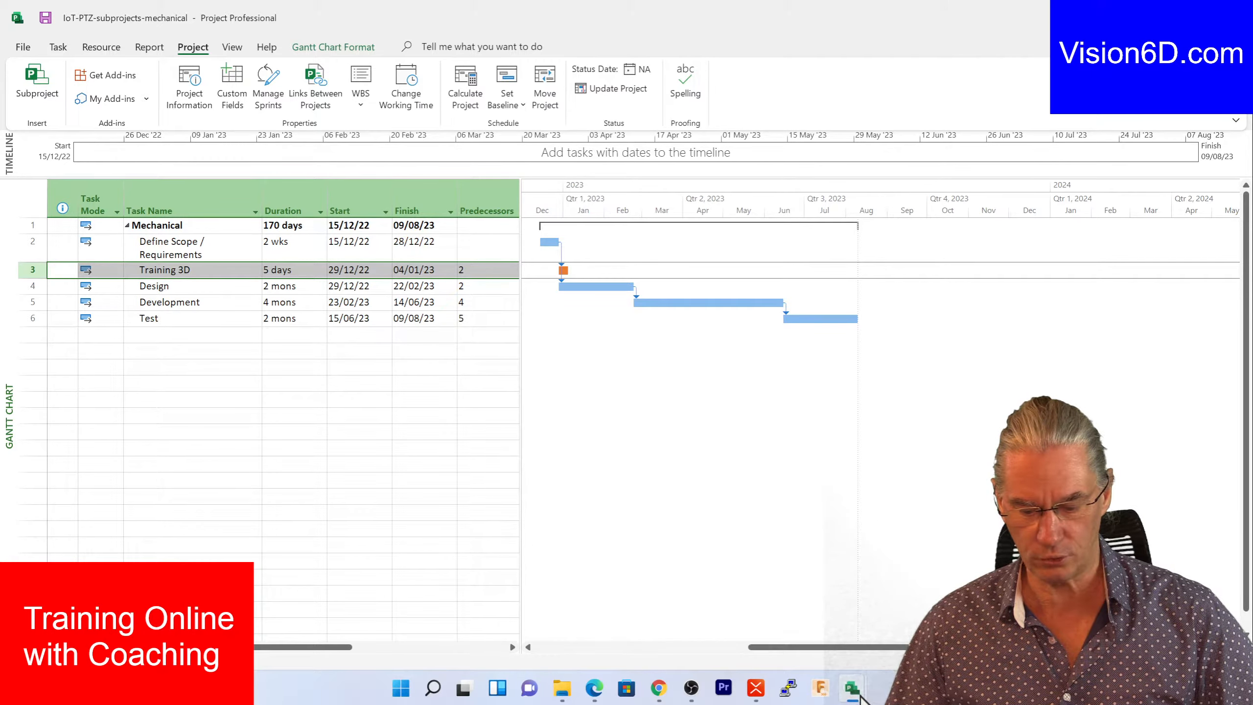
mouse_move(858, 696)
click(610, 648)
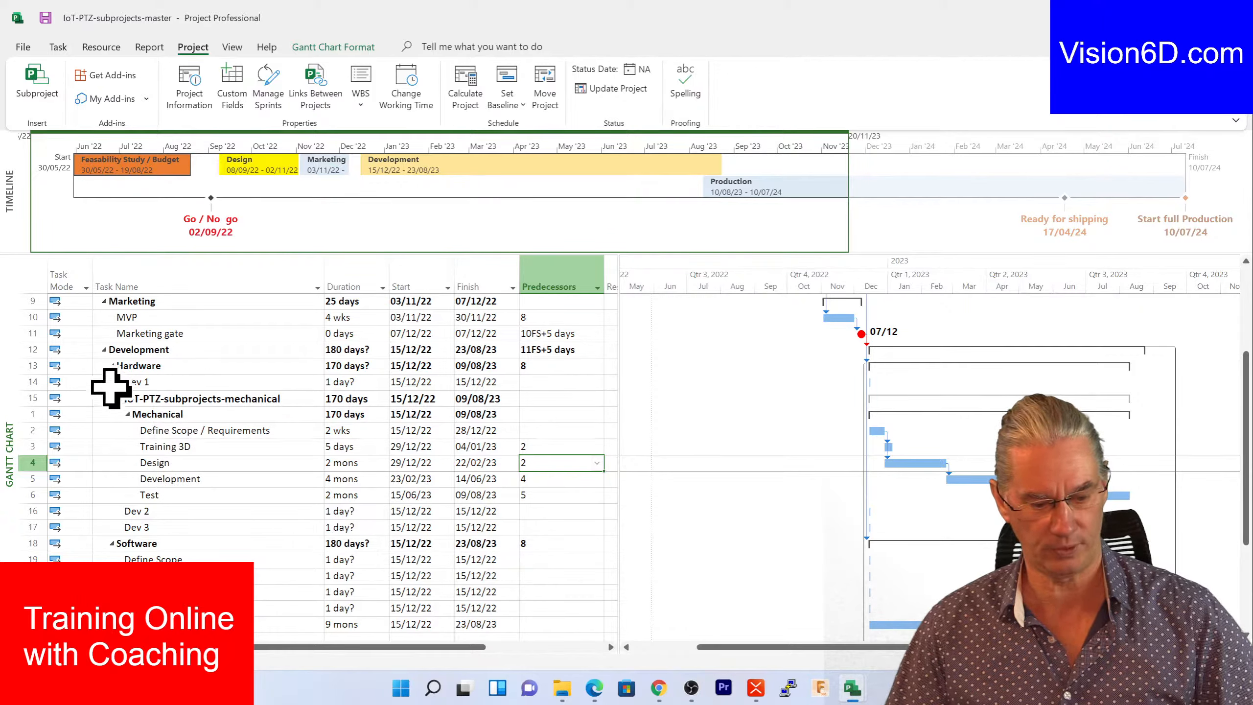
click(29, 448)
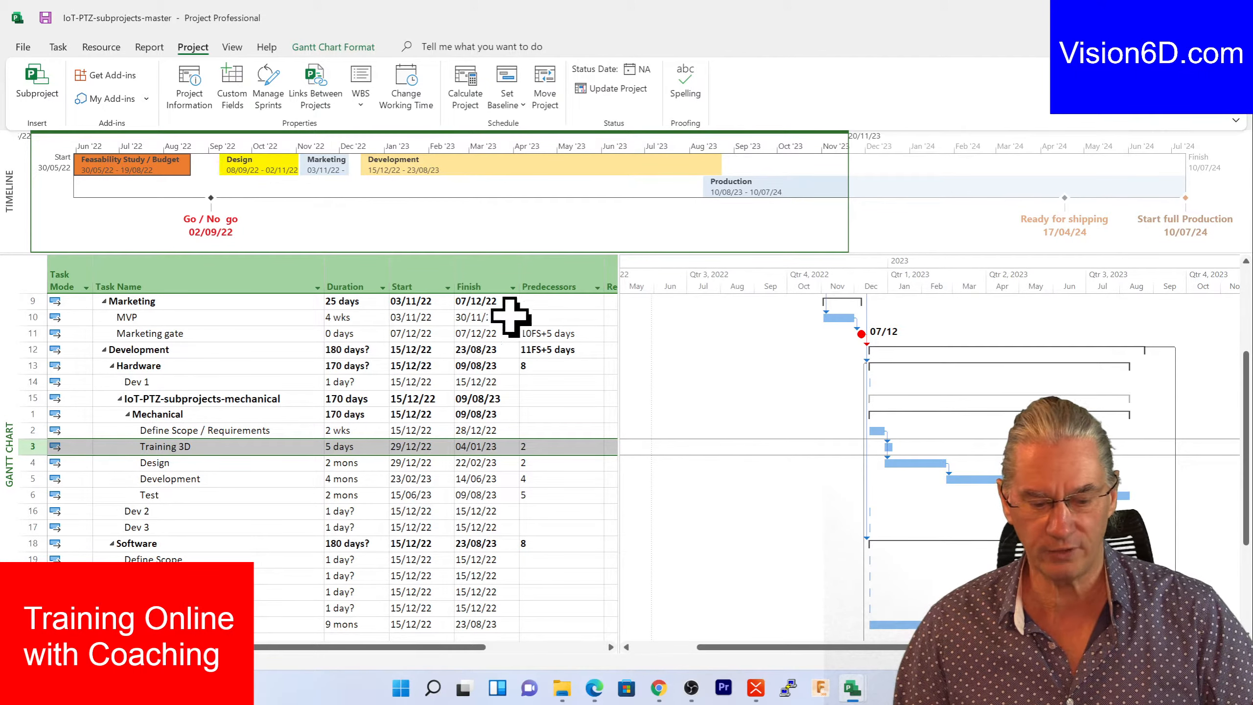
mouse_move(852, 692)
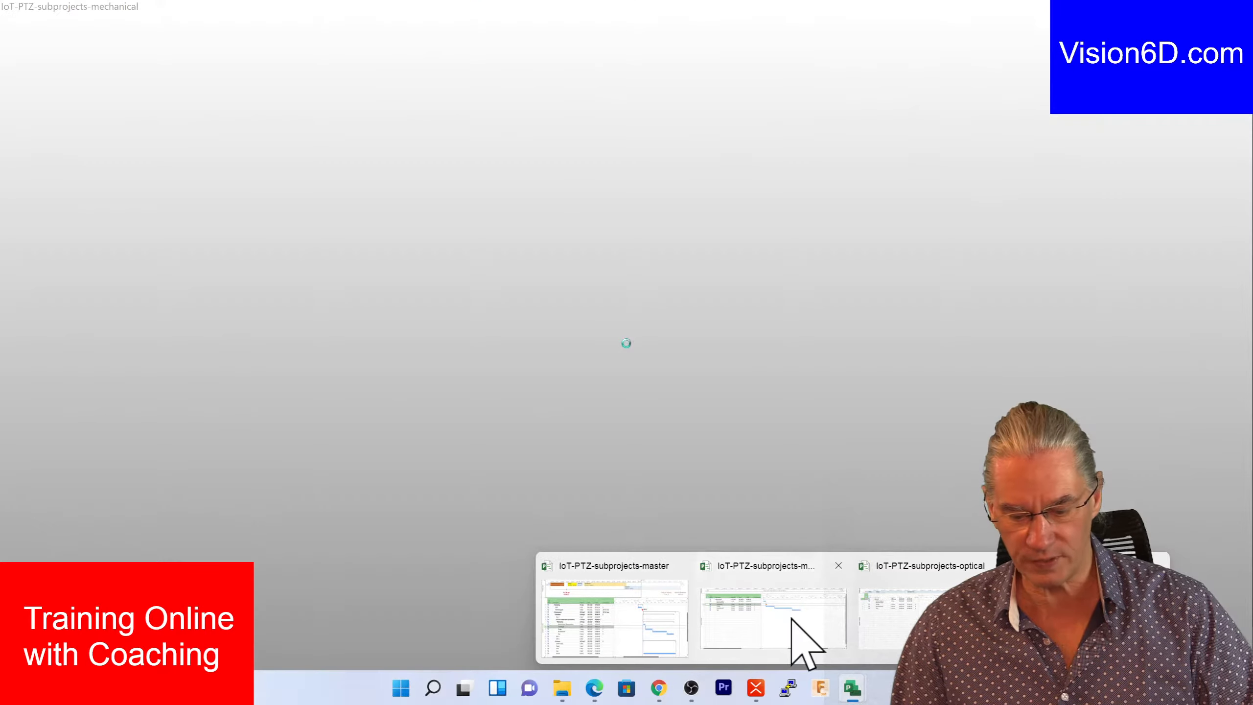
- In the mechanical subproject, enlarge the timeline pane and add Training 3D to it
click(791, 626)
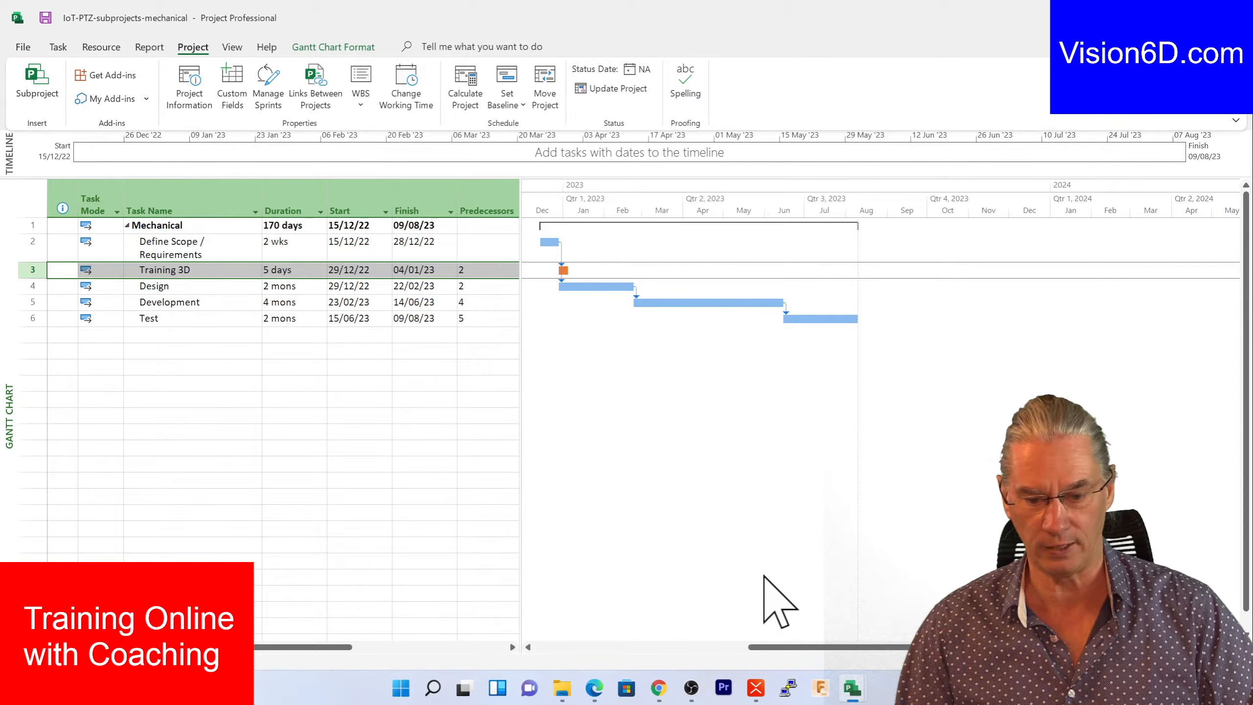
drag(592, 178, 591, 249)
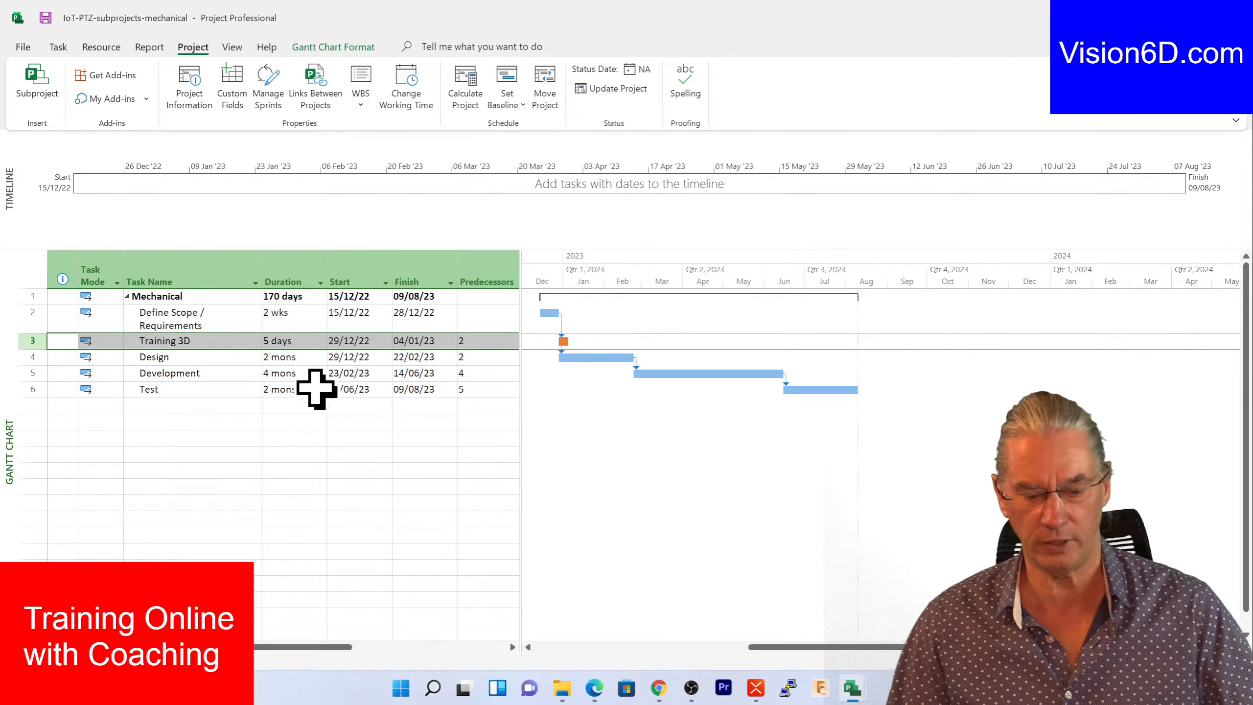
click(163, 340)
right_click(163, 340)
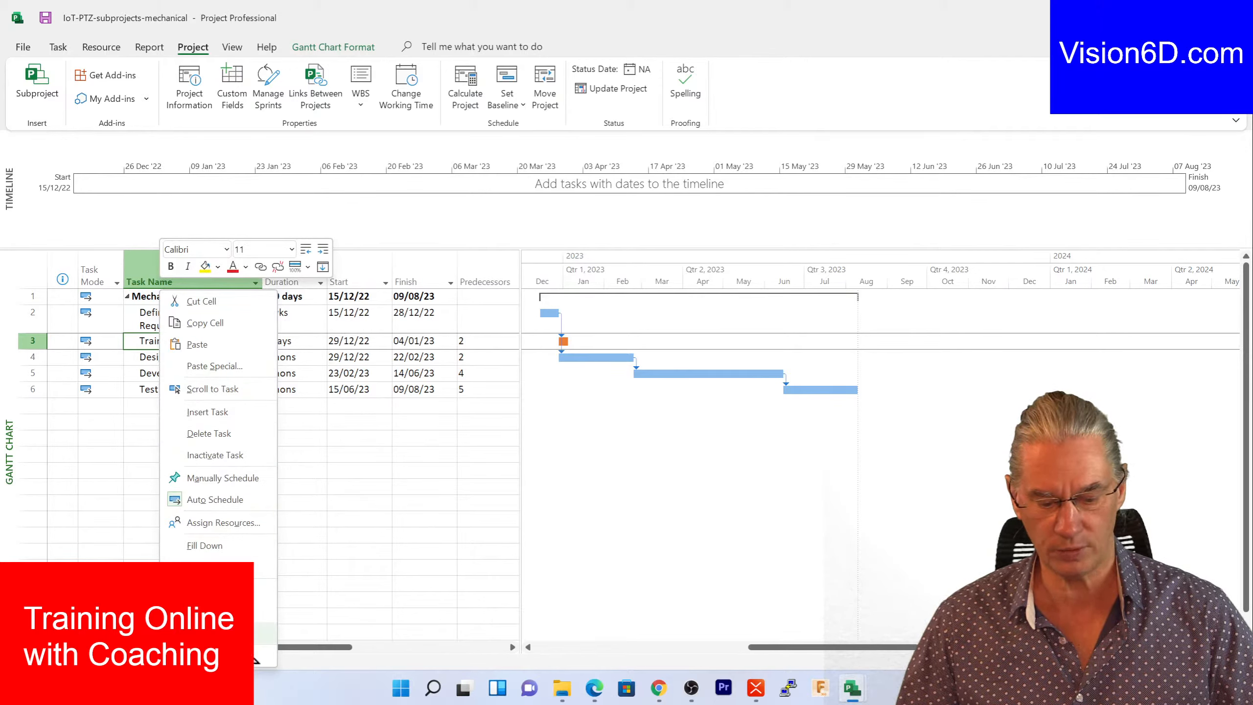
click(255, 658)
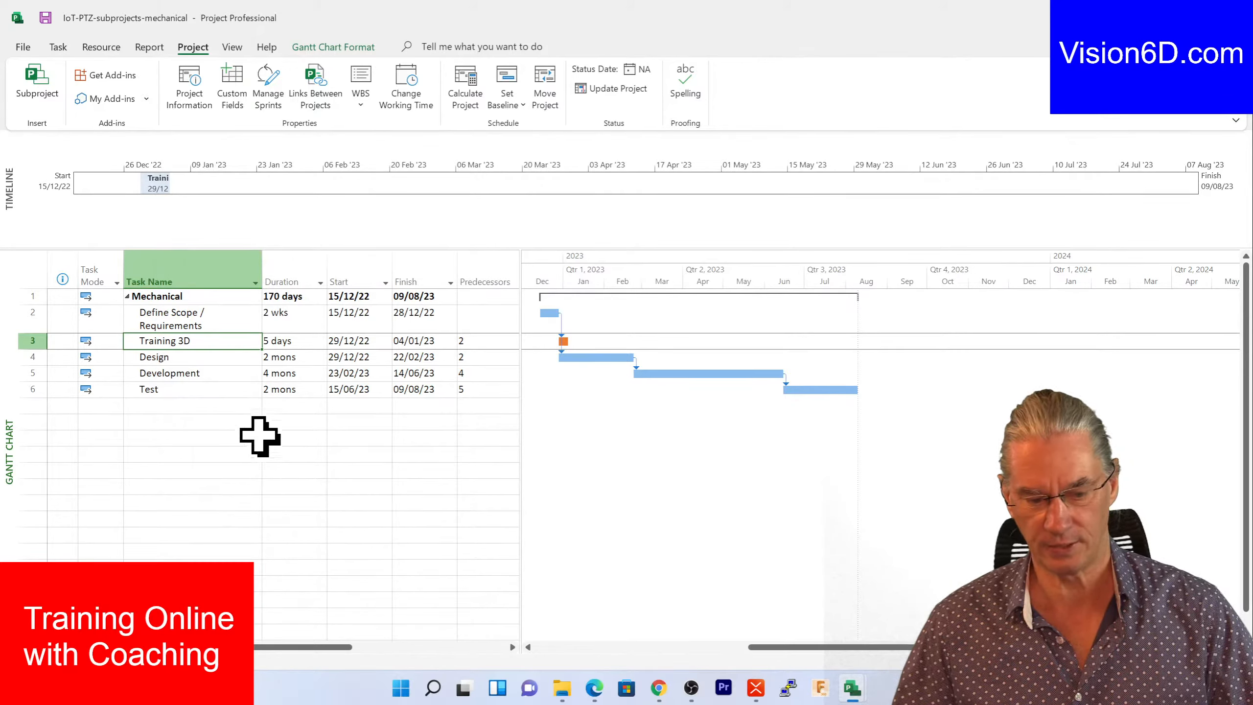
- Highlight the Training 3D timeline bar in orange
mouse_move(163, 185)
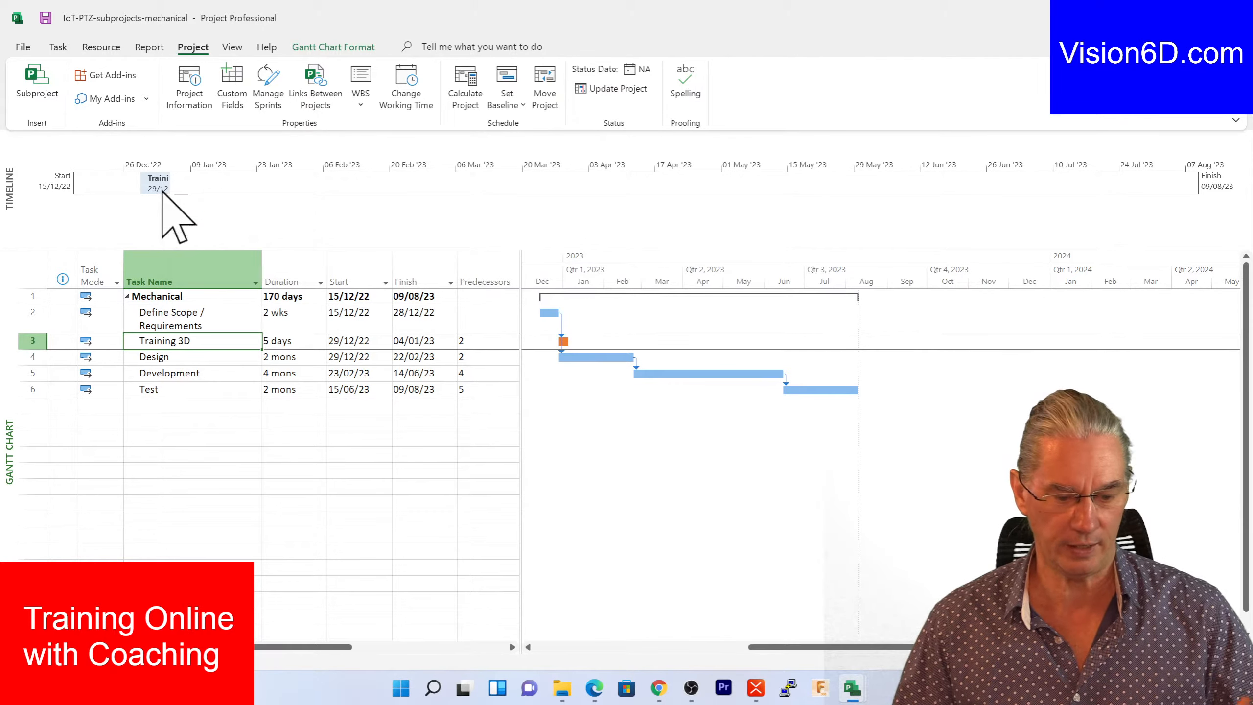
right_click(159, 189)
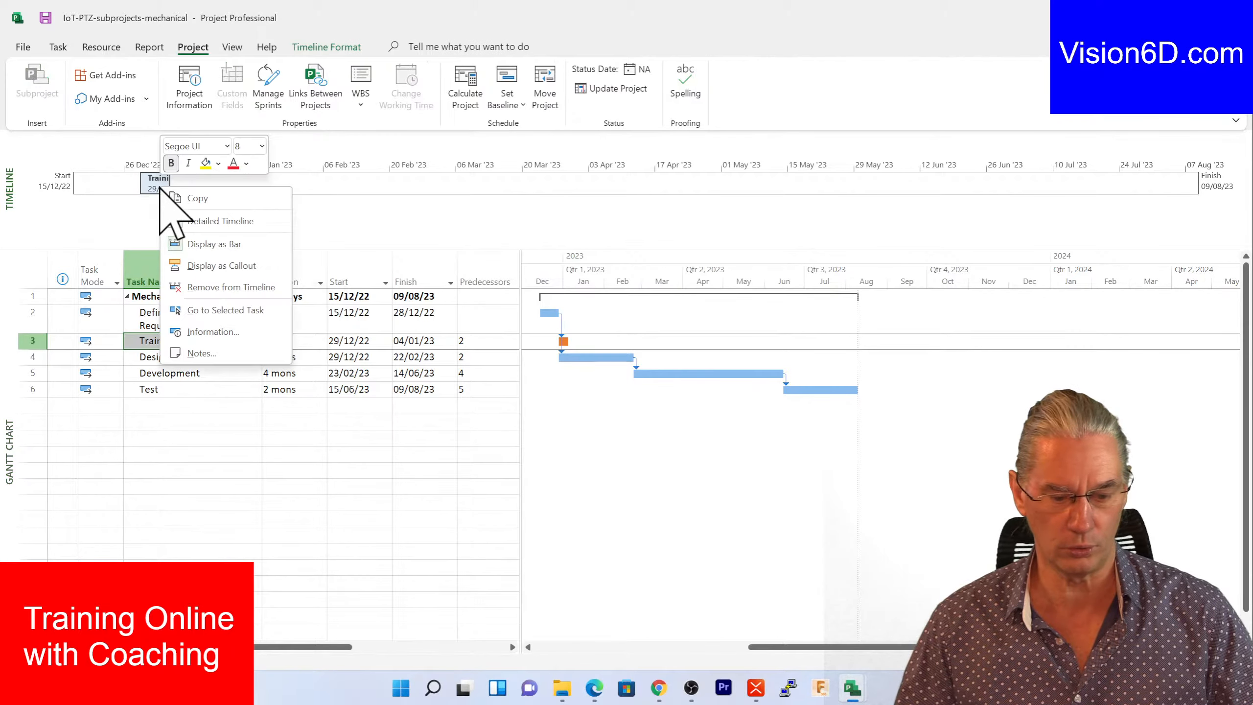
click(218, 163)
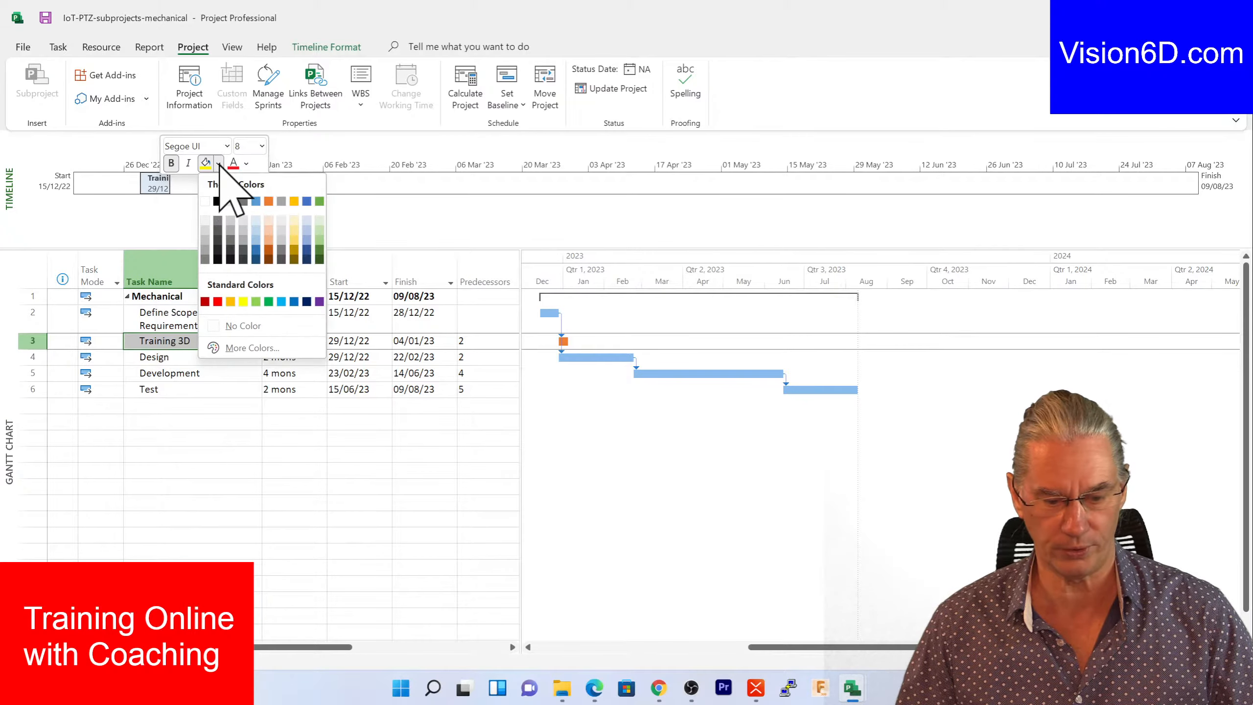
click(268, 200)
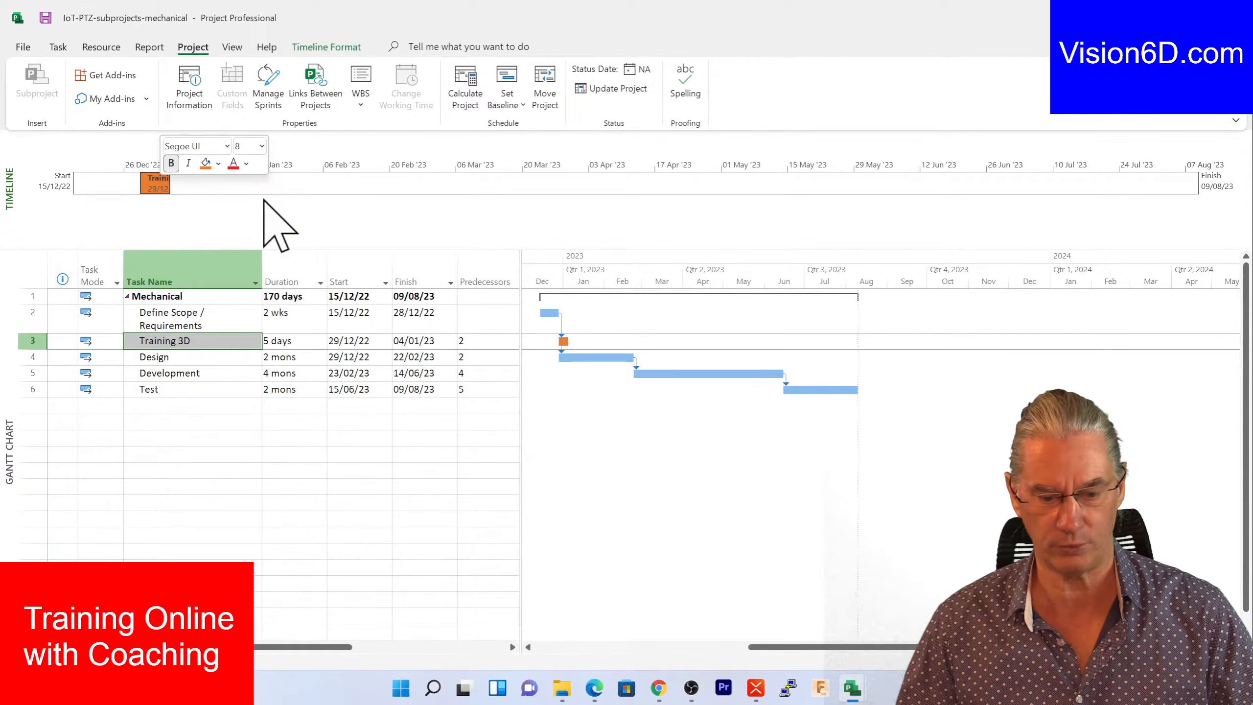
click(297, 472)
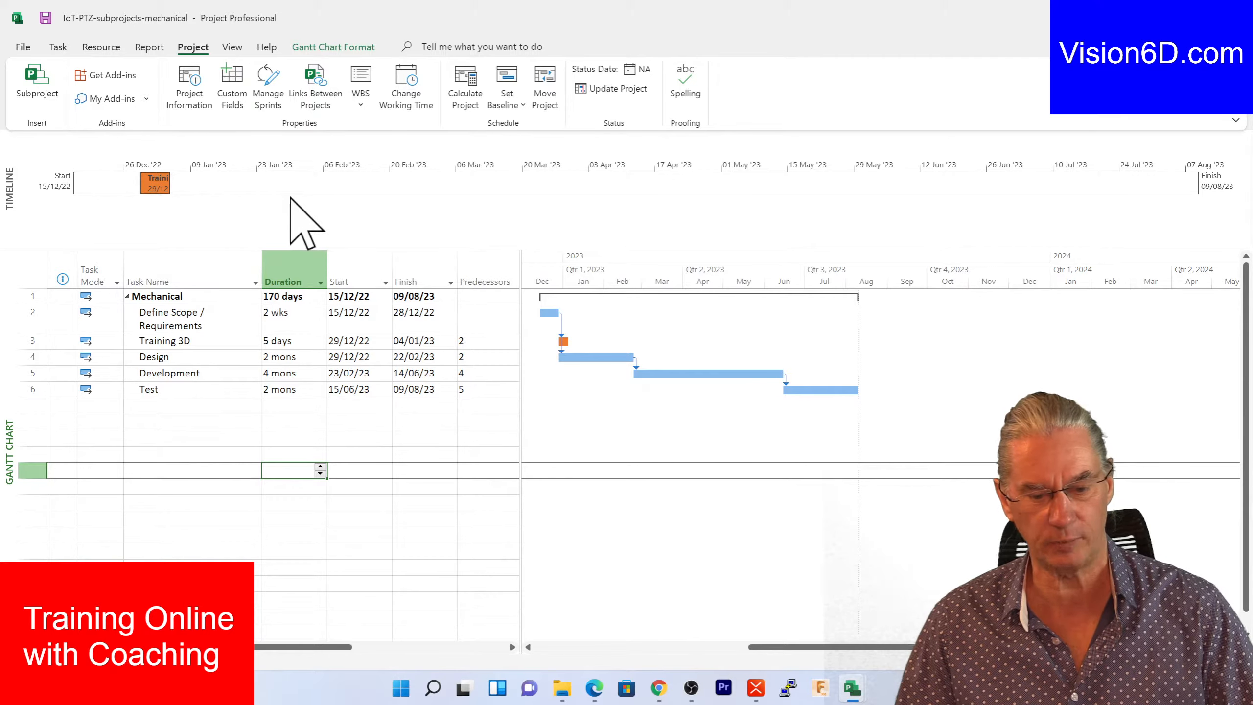
- Return to the master schedule, collapse the mechanical subproject row and select Dev 3
mouse_move(853, 688)
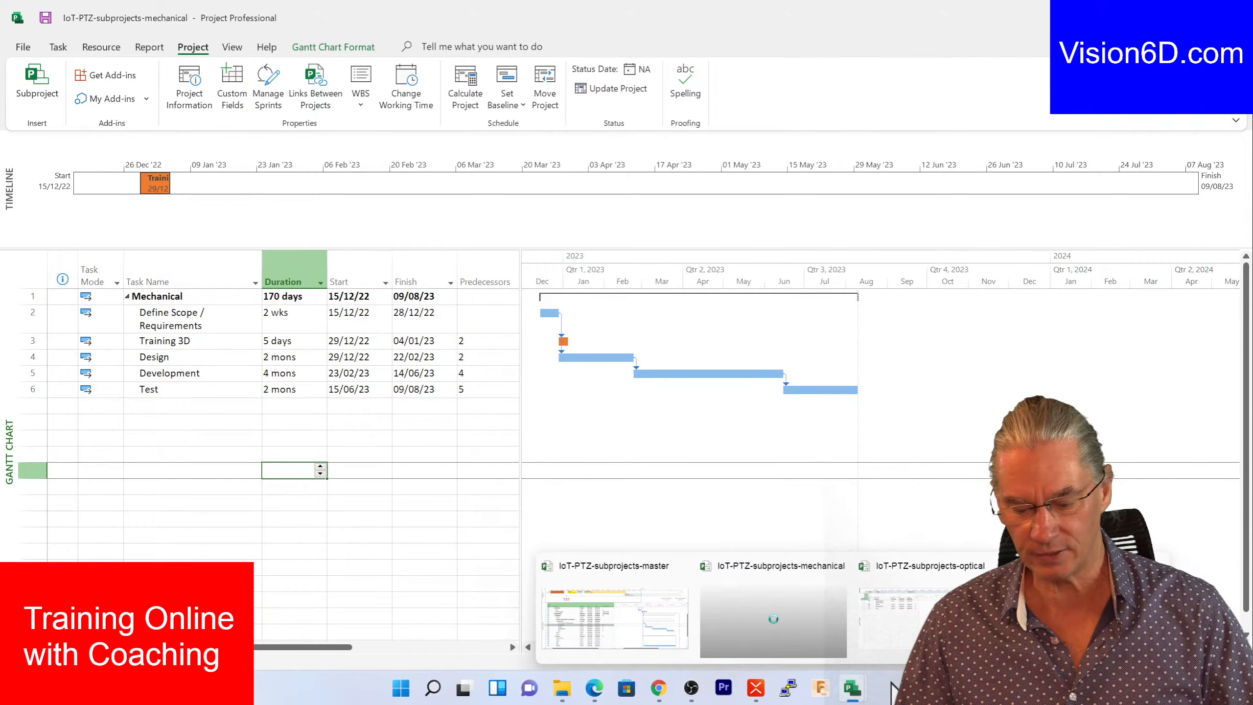
click(857, 692)
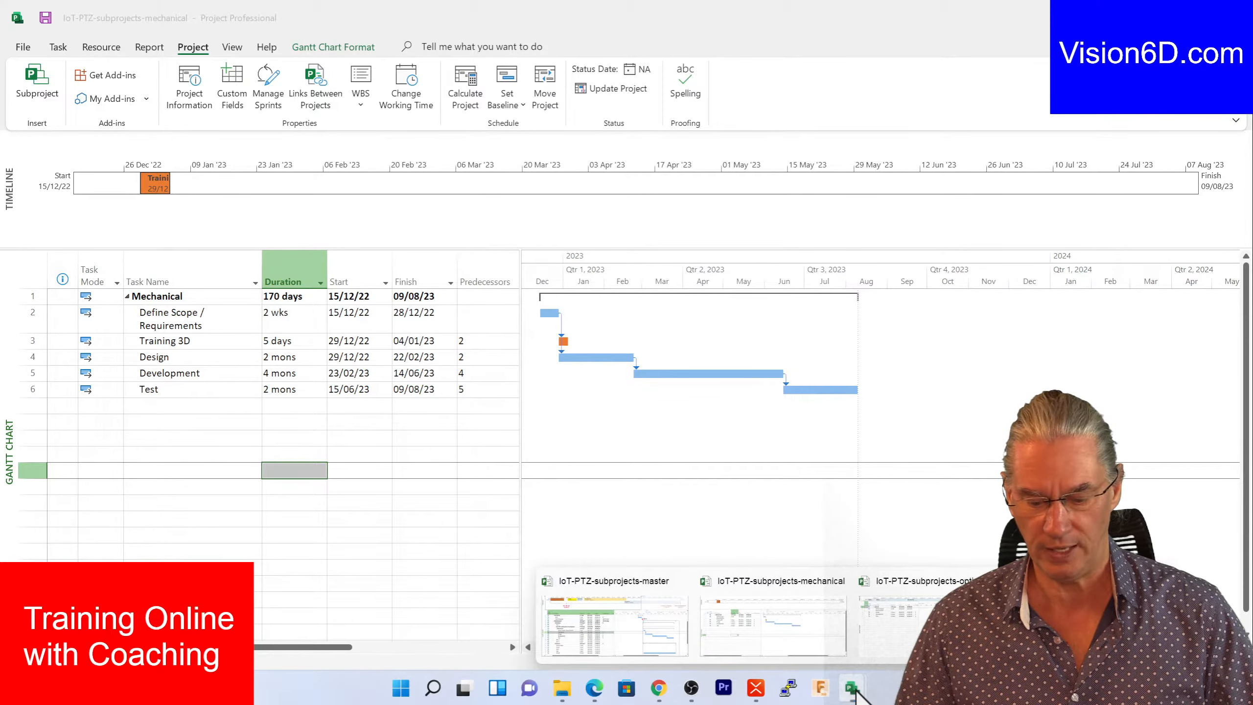
click(568, 630)
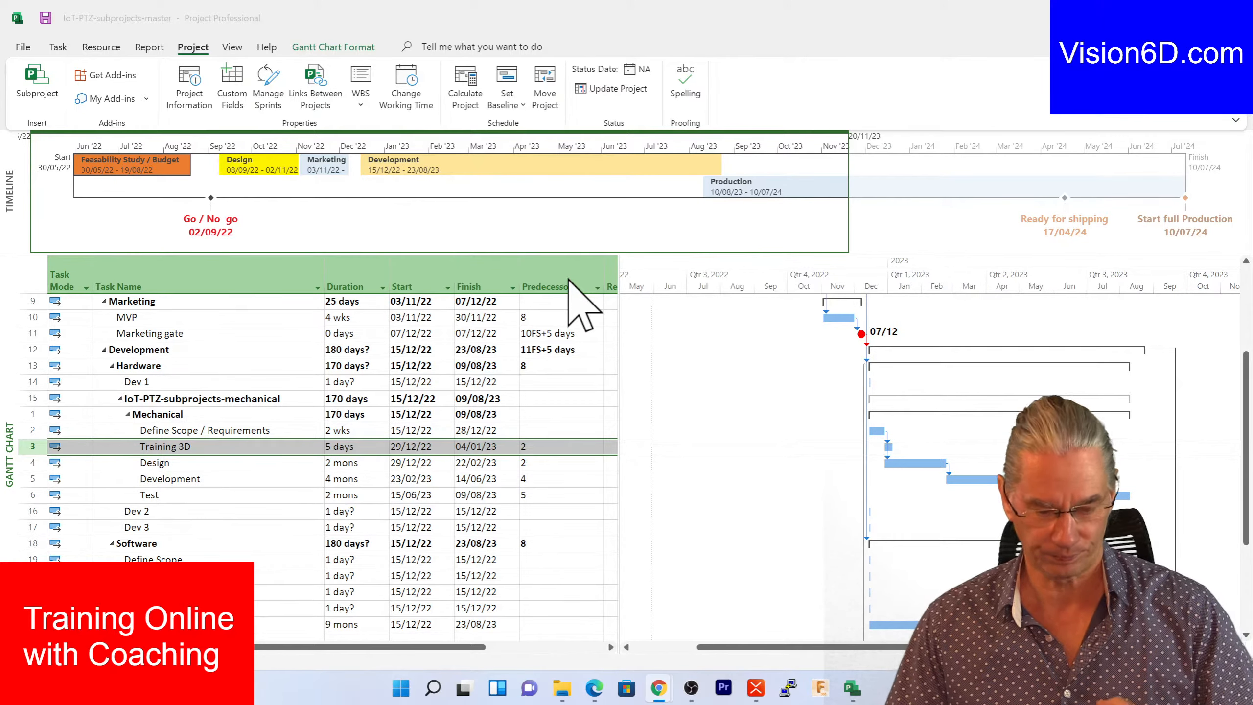
mouse_move(850, 699)
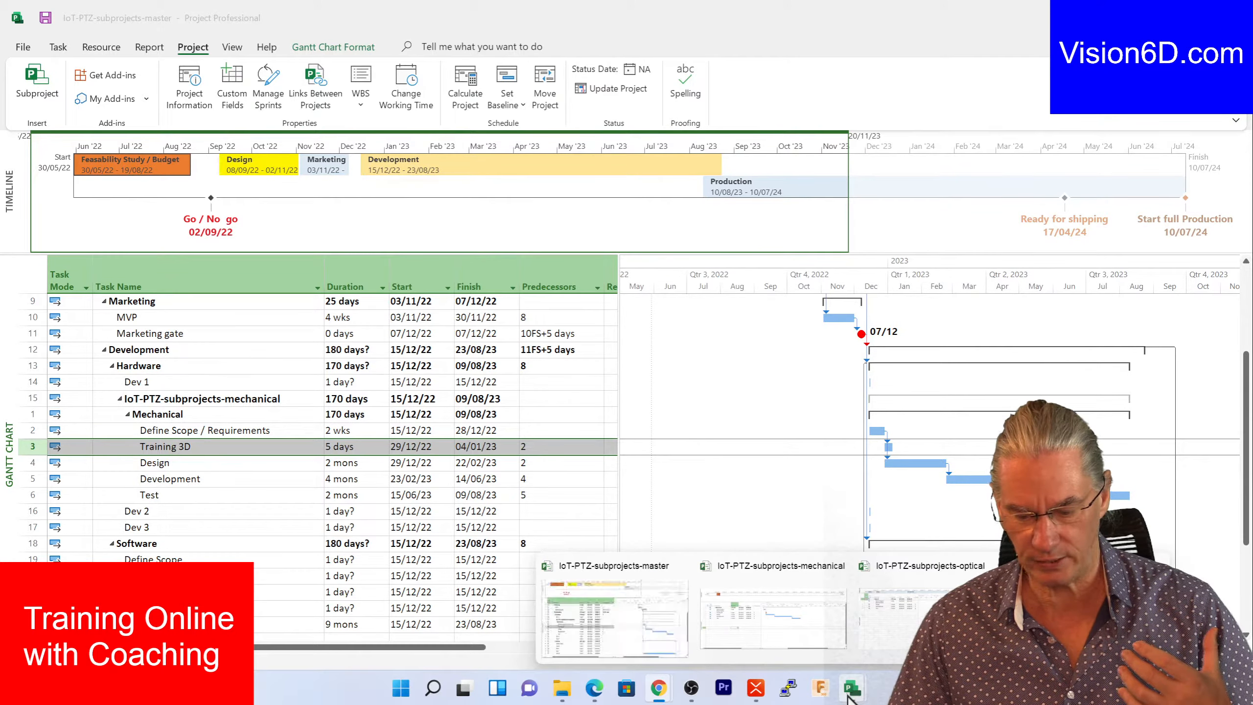
click(817, 644)
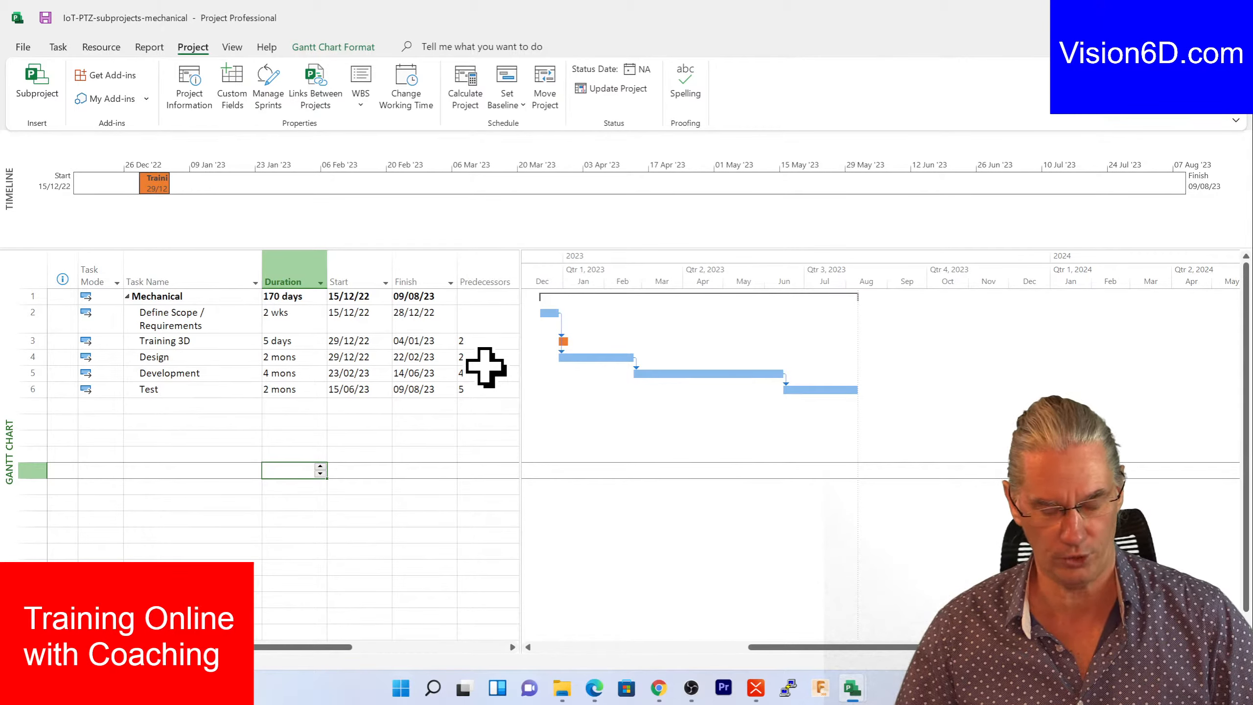
mouse_move(853, 695)
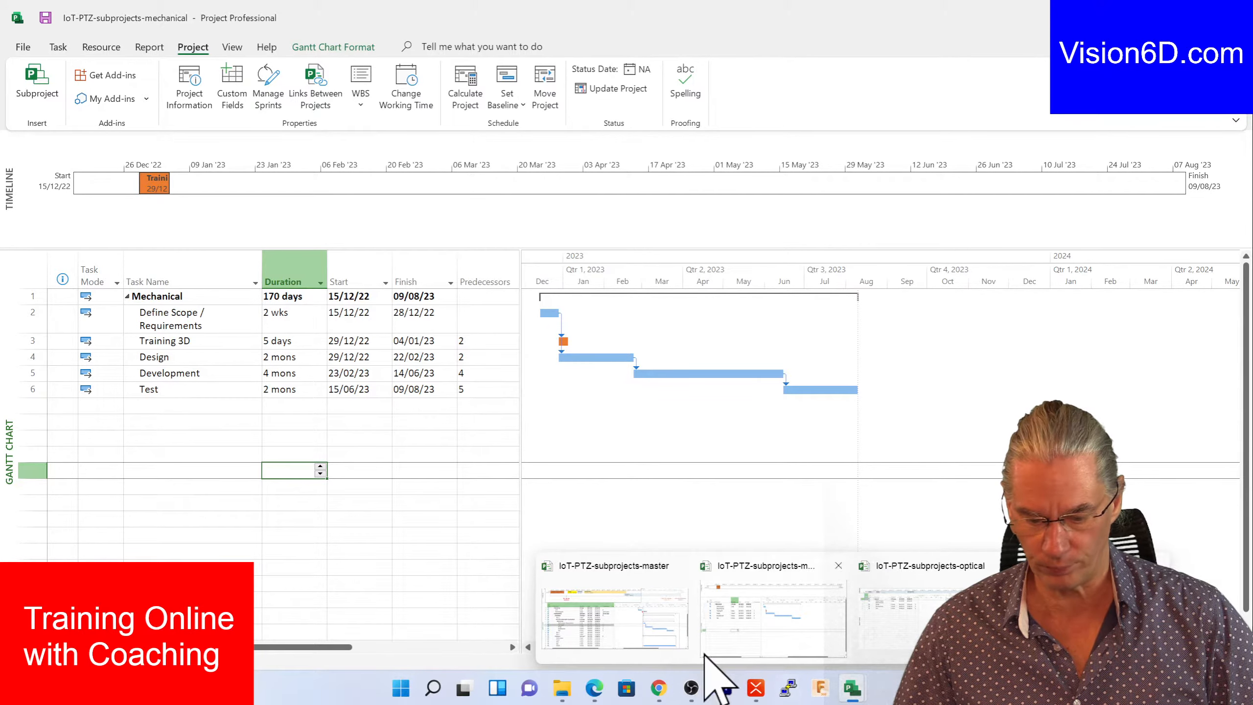
click(667, 629)
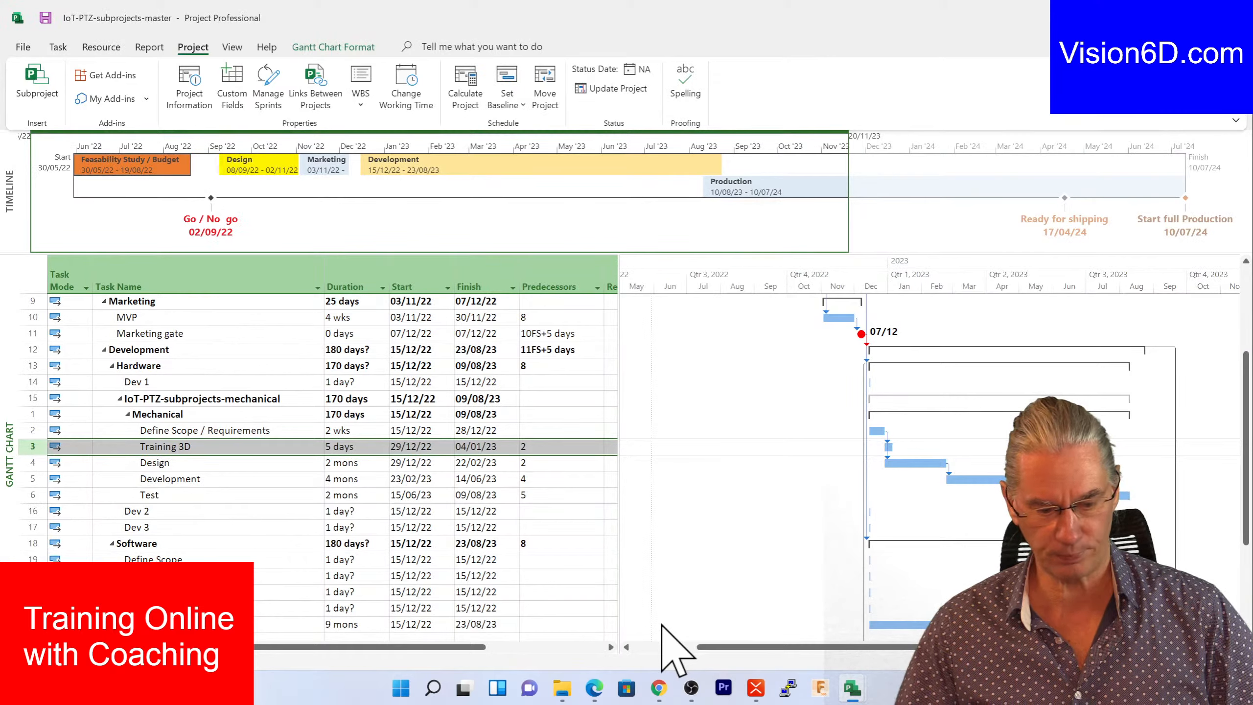
click(120, 399)
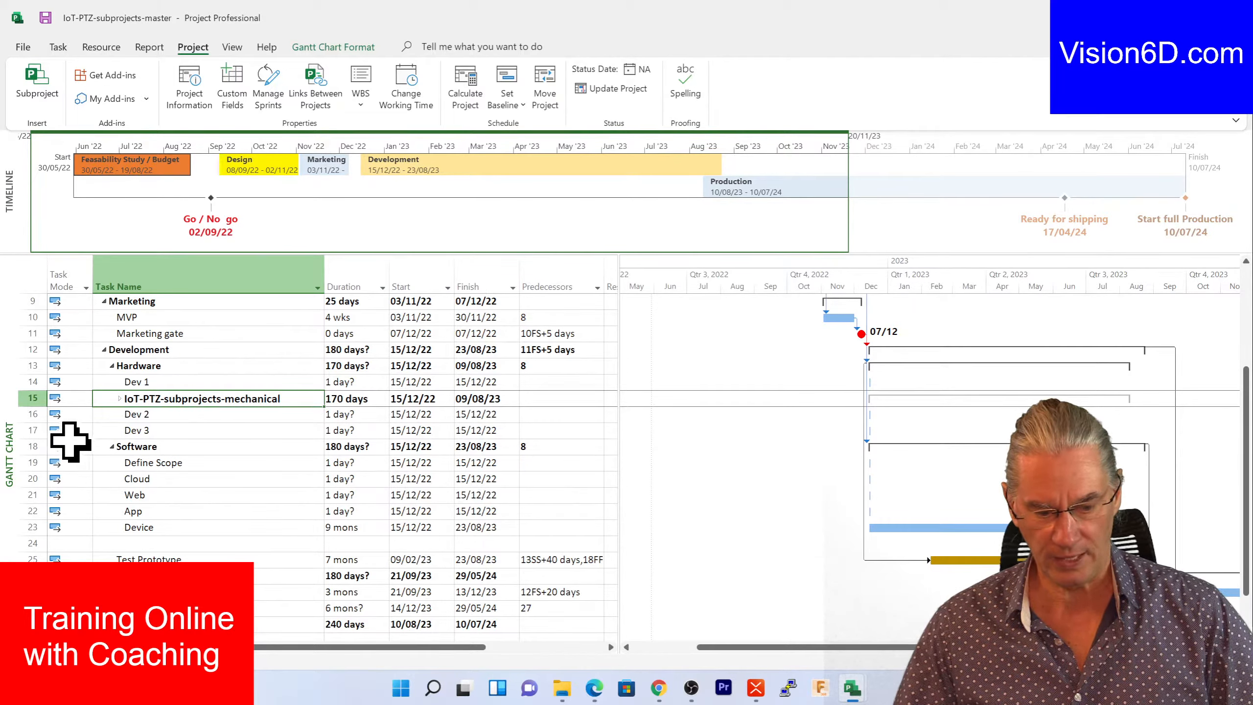
click(38, 430)
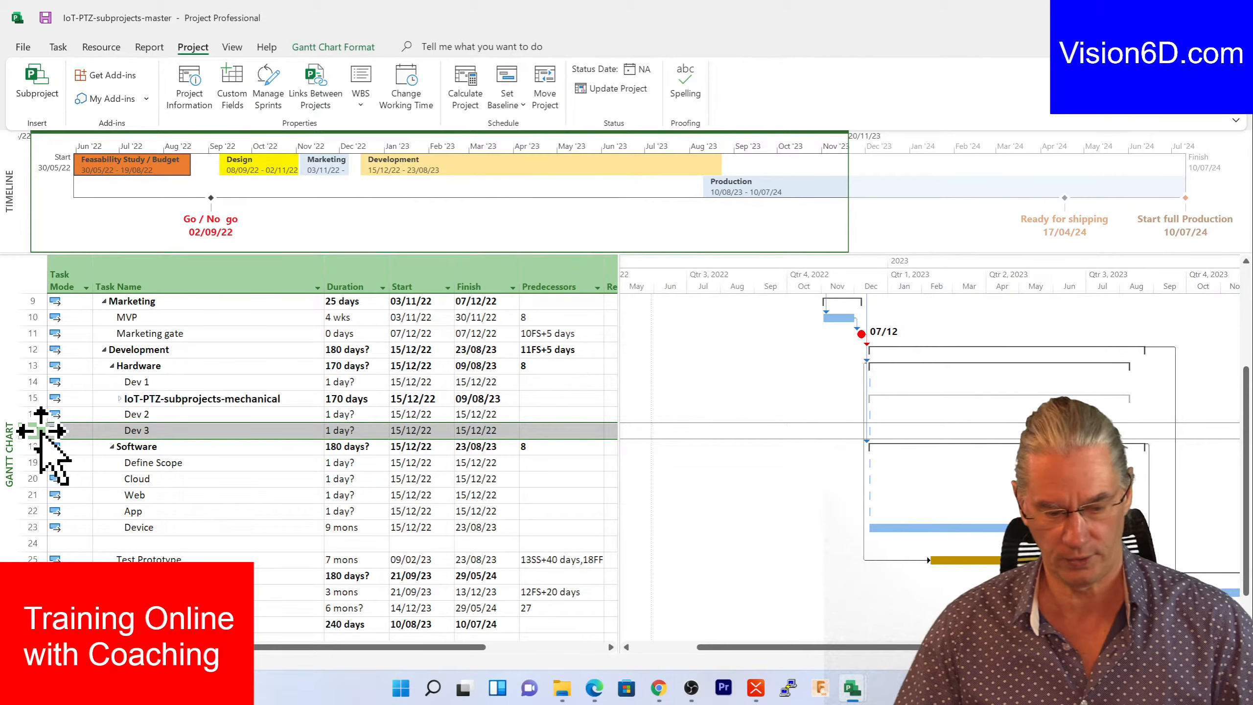
- Insert IoT-PTZ-subprojects-optical as a subproject above Dev 3 and select its name
click(37, 81)
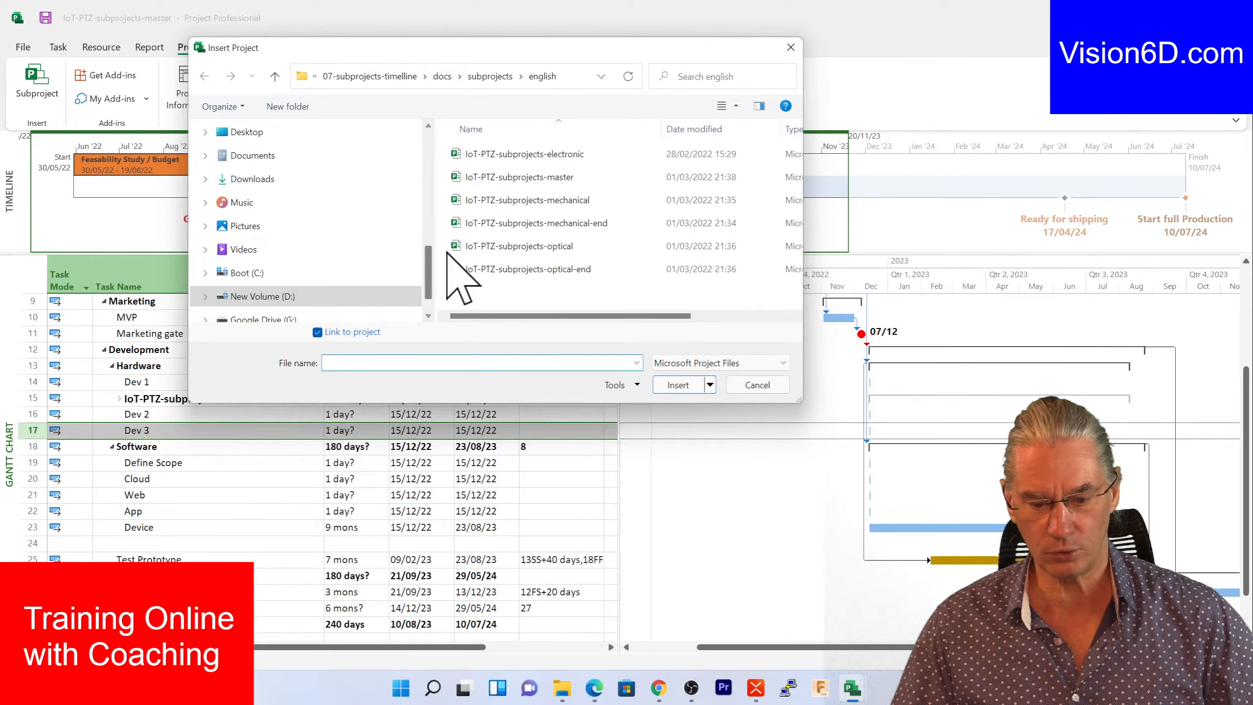
double_click(455, 246)
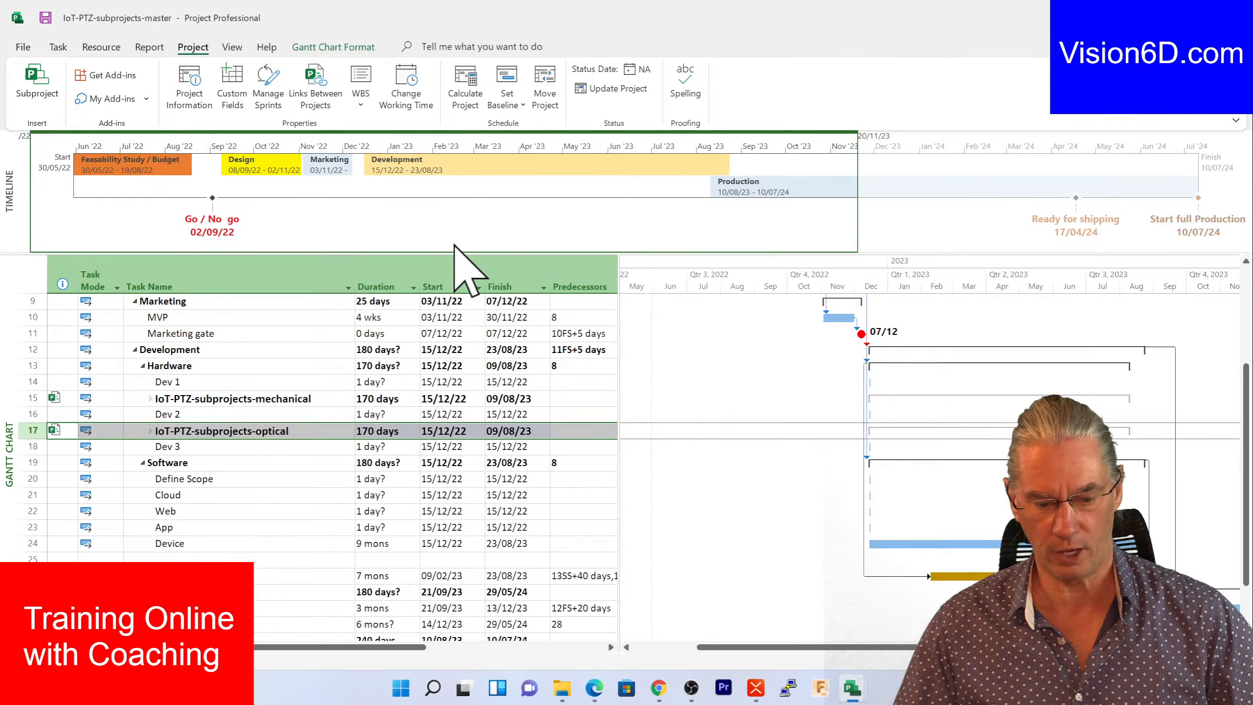
click(151, 431)
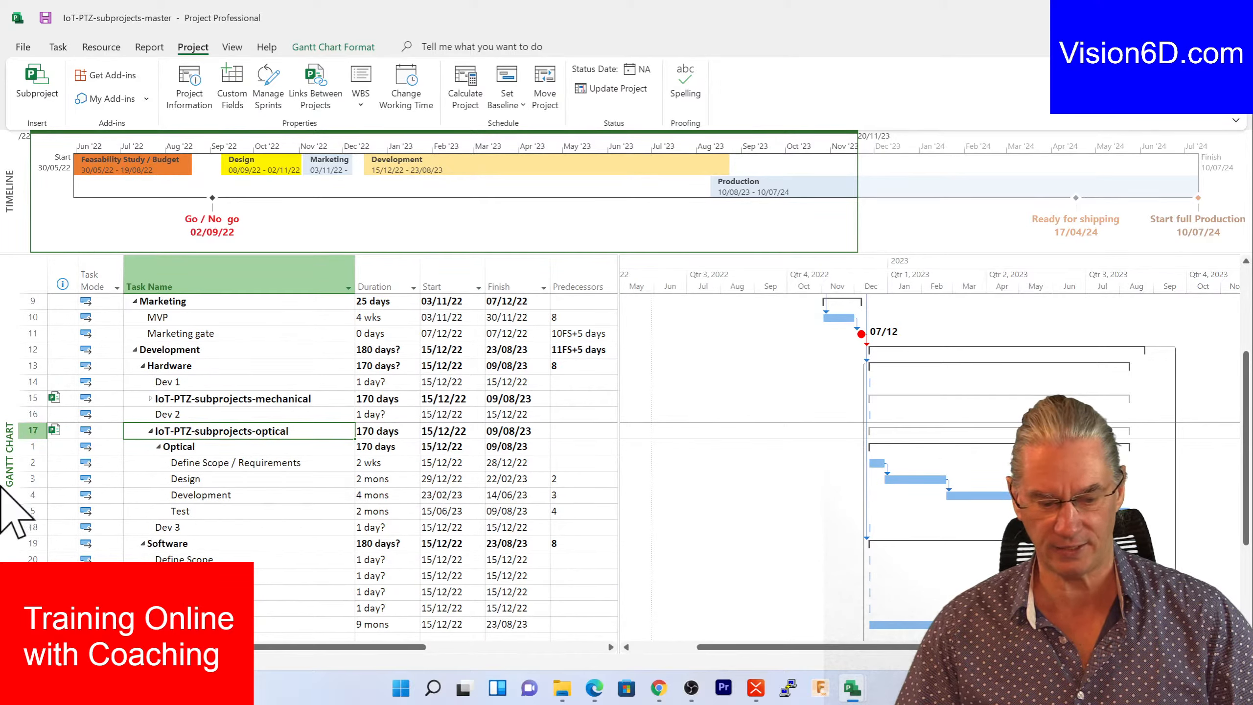
- Expand the mechanical subproject and scroll to view both subprojects' tasks through 09/08/23
click(151, 399)
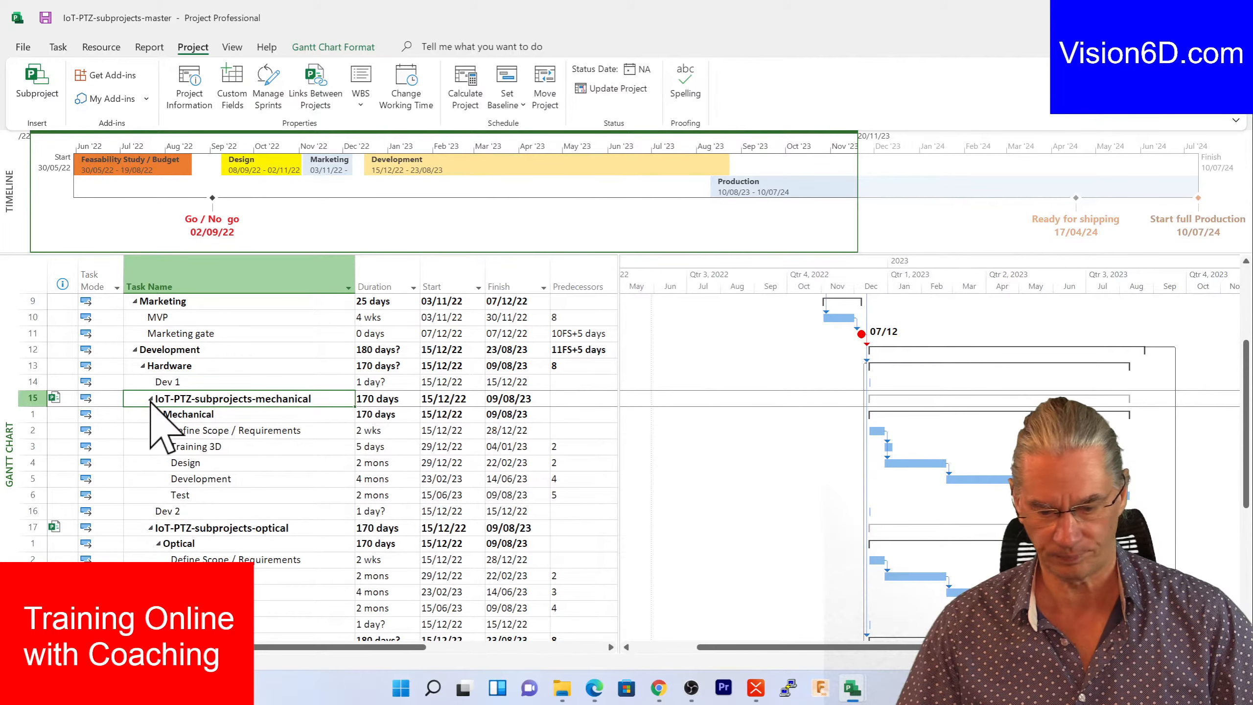
scroll(150, 401, down, 1)
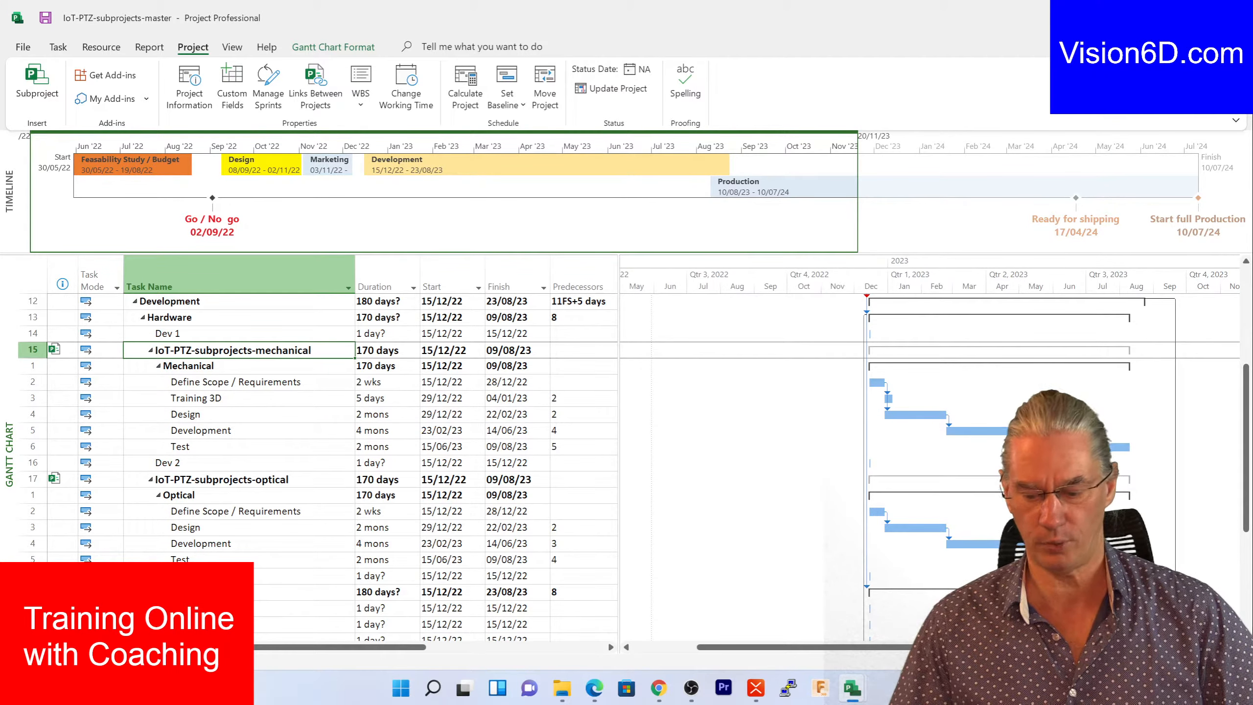
drag(847, 645, 918, 644)
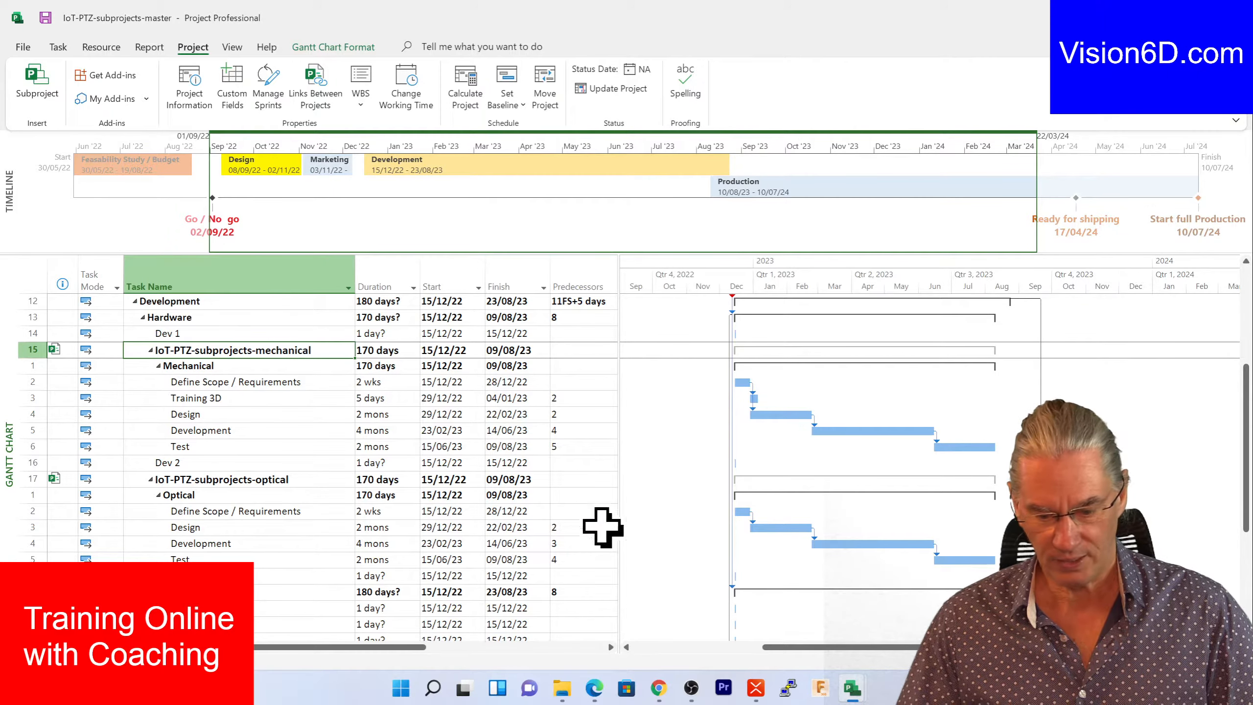
mouse_move(857, 692)
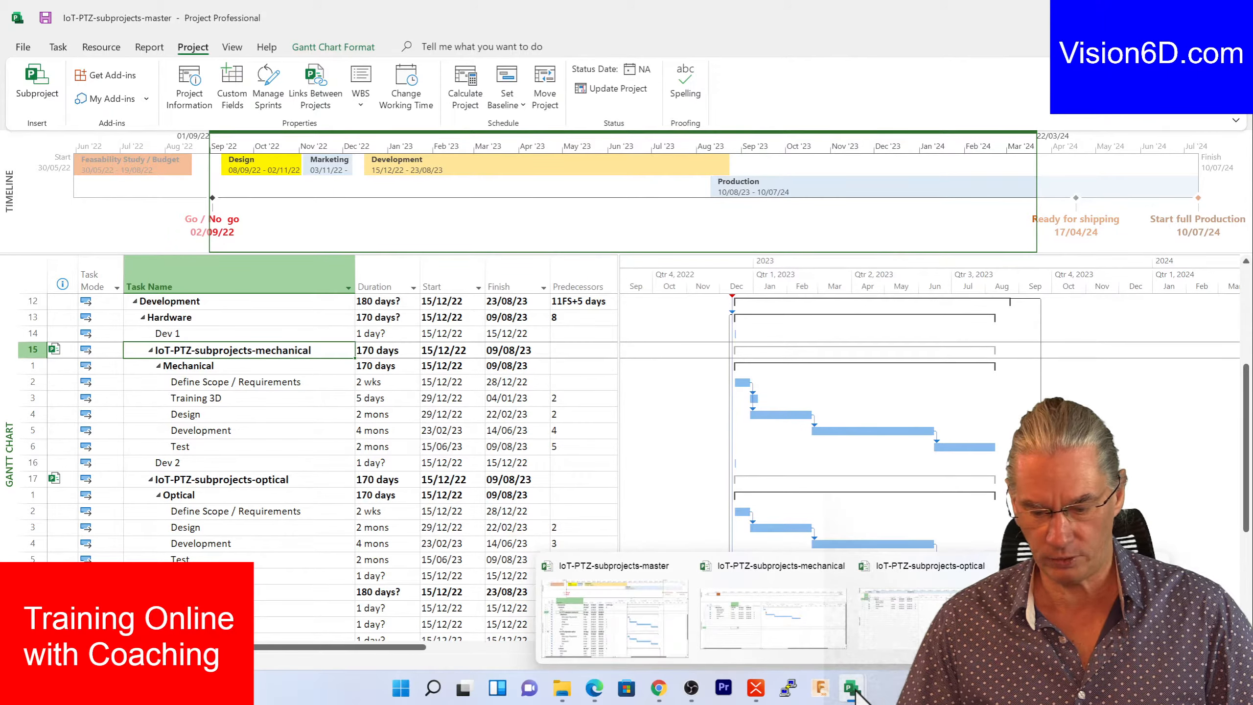
- In the optical project, add a Test focus task in row 6 and indent it under Test
click(861, 621)
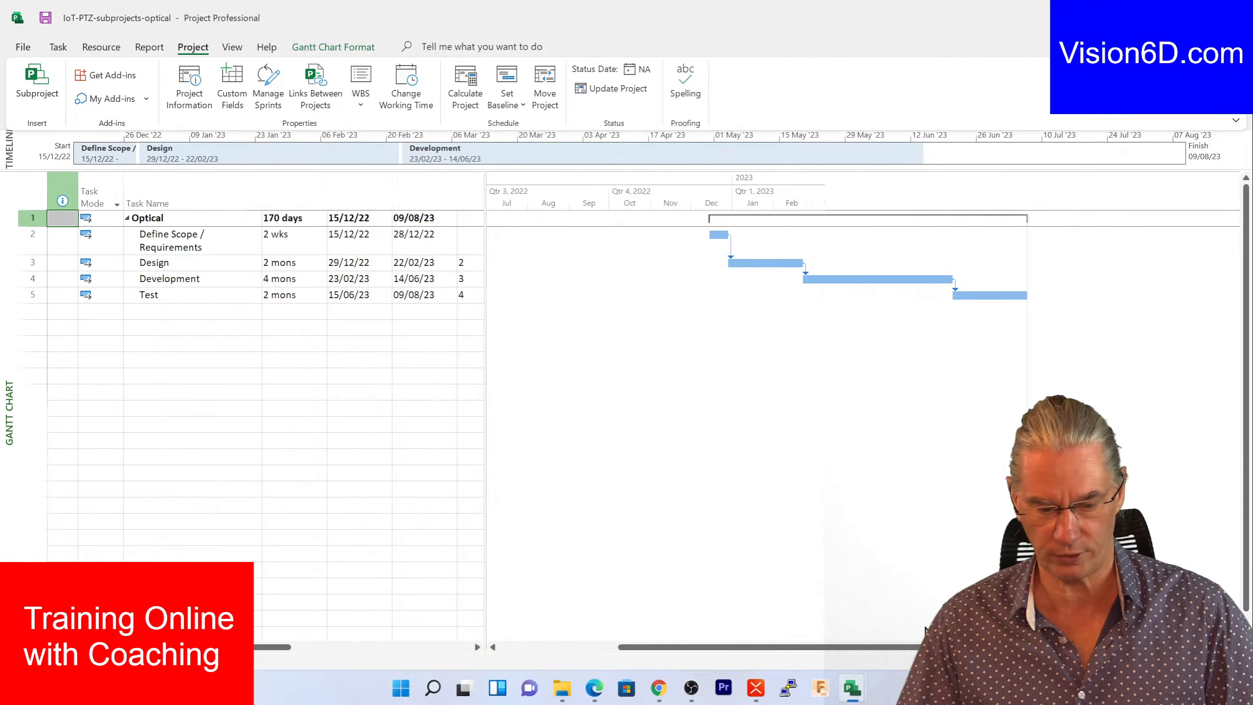
click(160, 312)
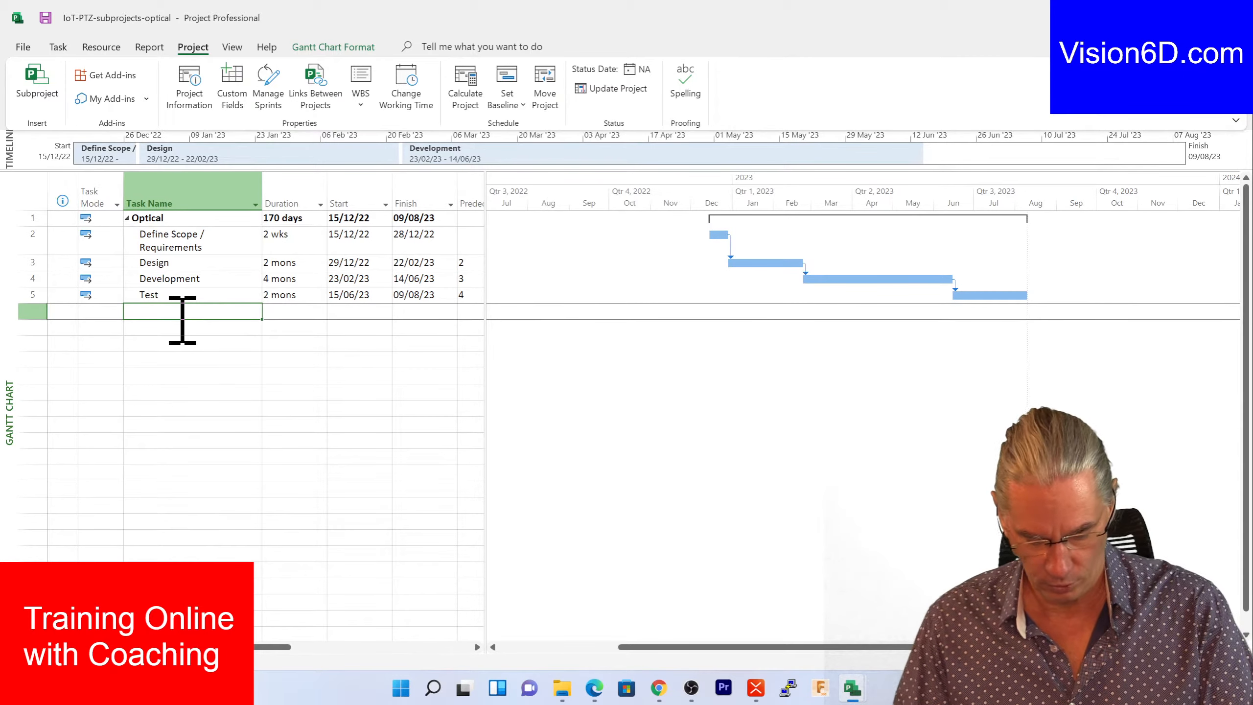
text(Test focus)
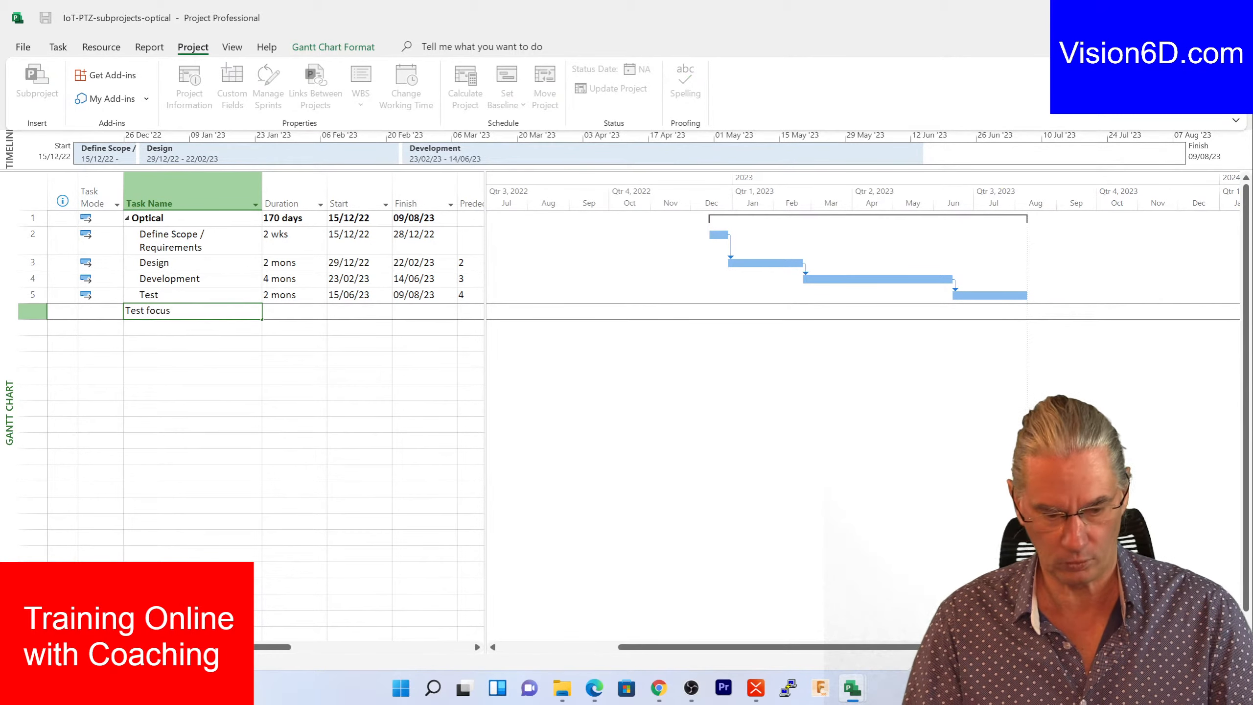
key(Return)
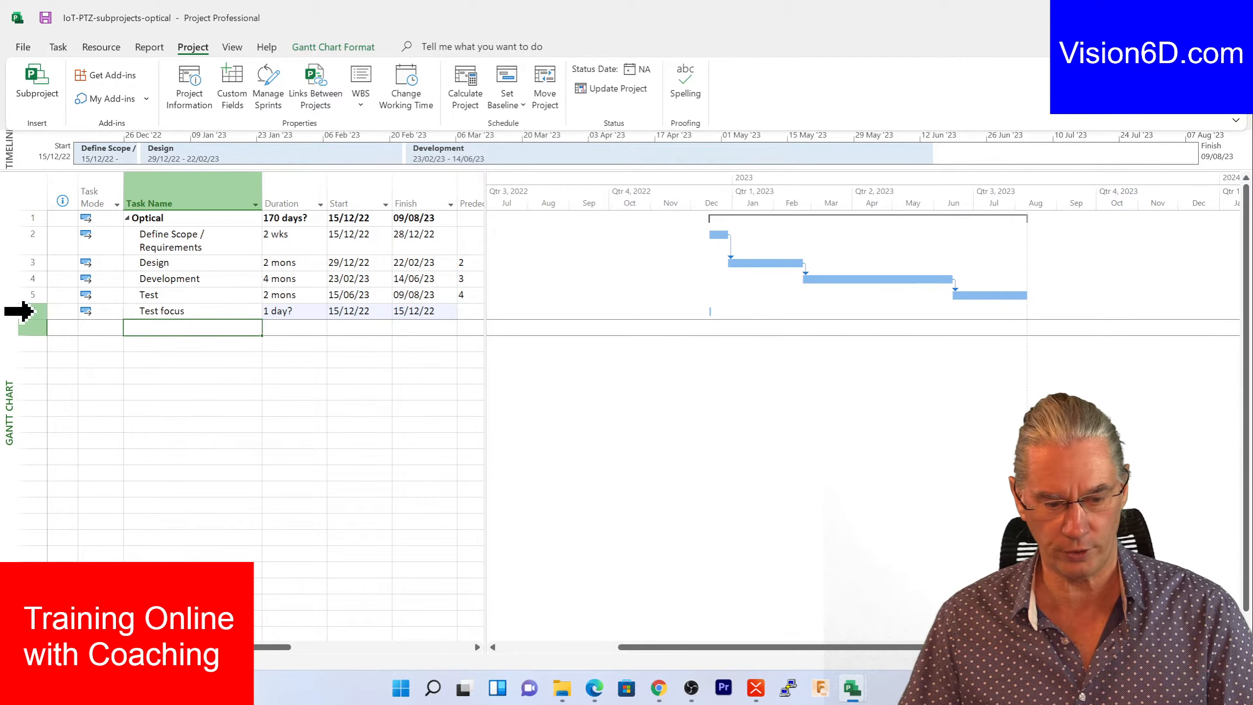
click(20, 311)
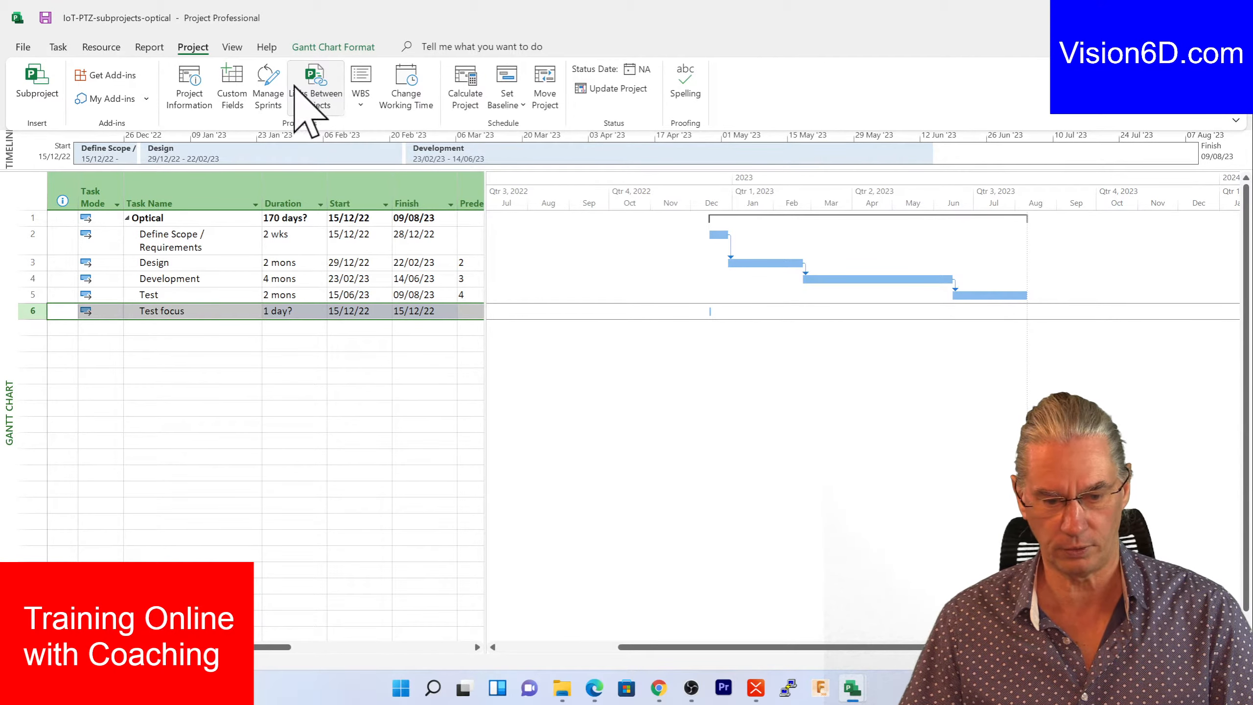
click(57, 47)
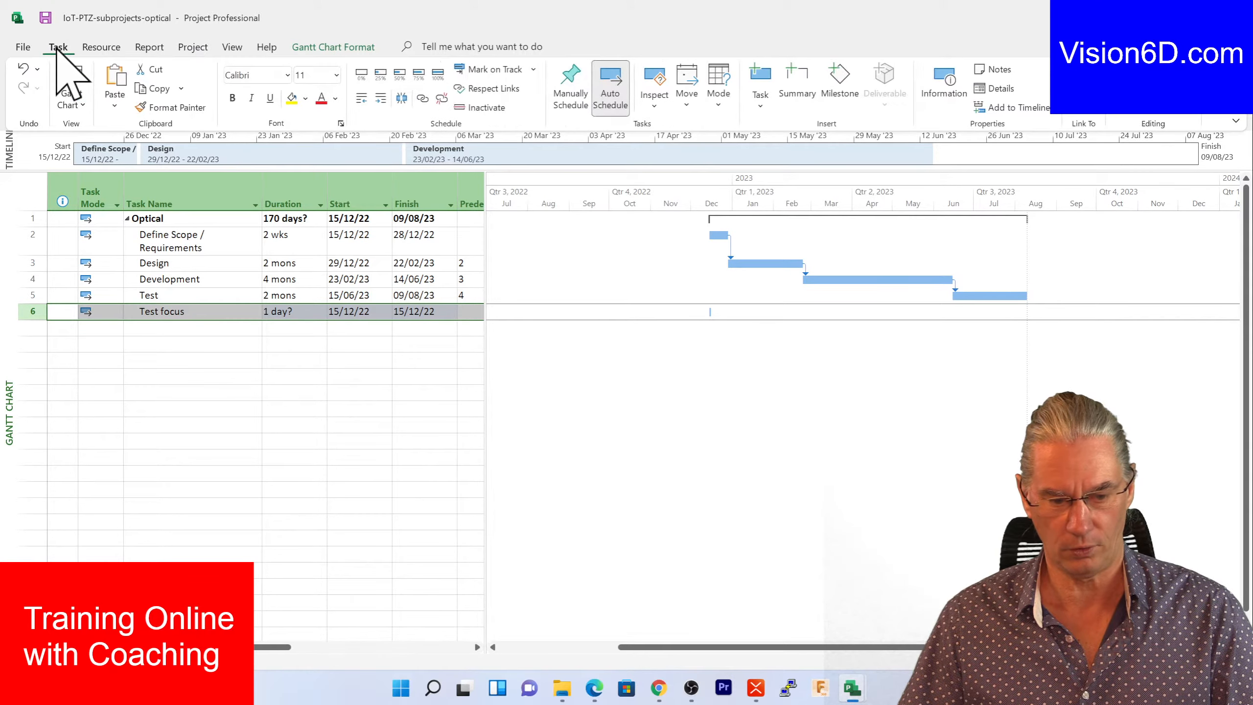
click(381, 98)
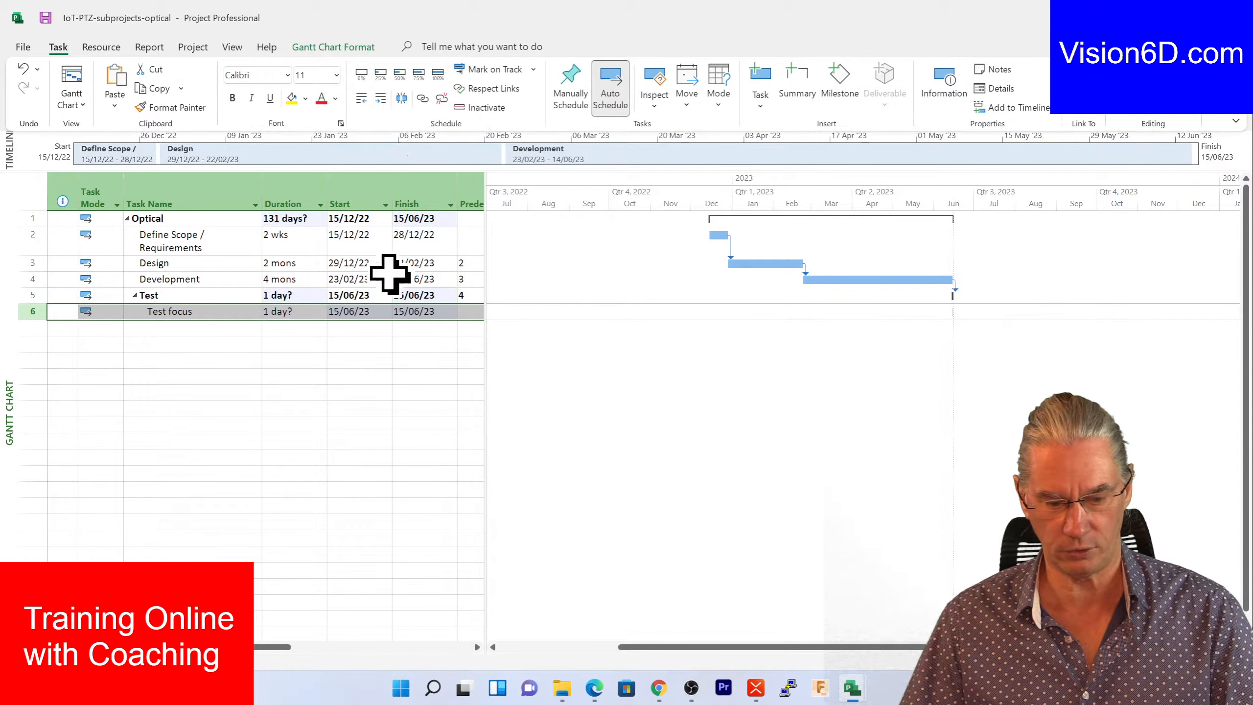
- Give Test focus a 4-week duration, making Optical finish 12/07/23
click(292, 312)
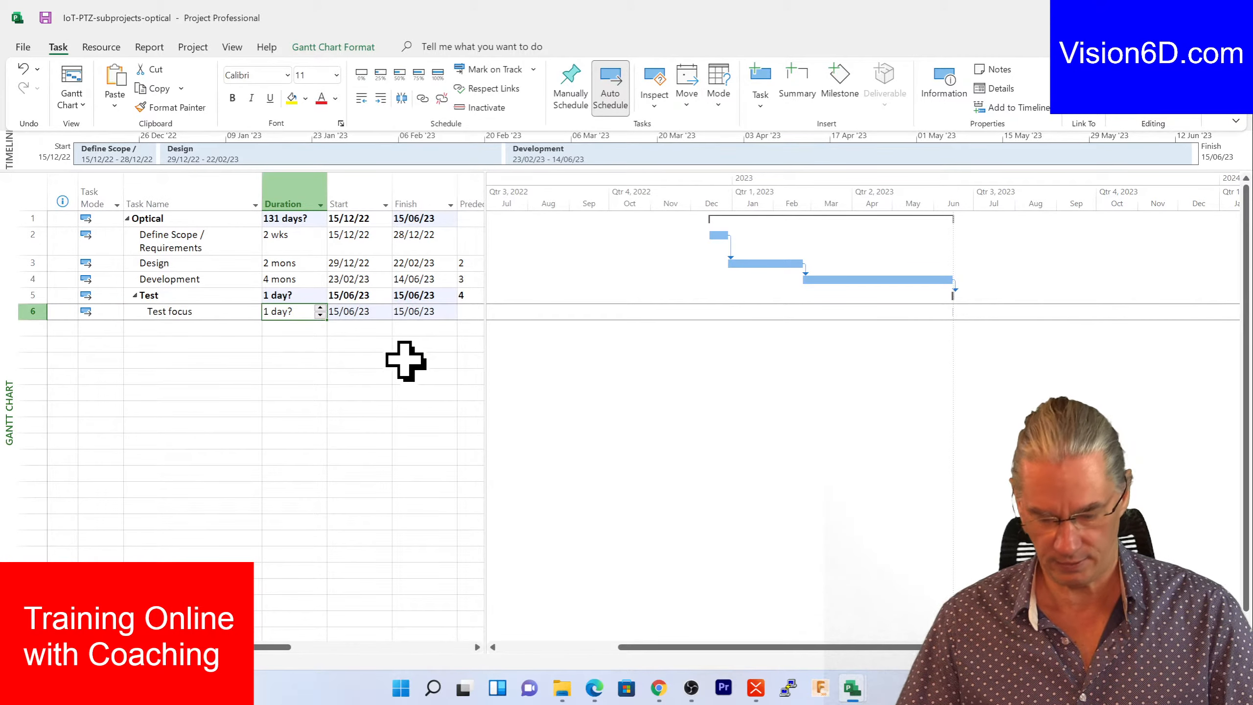
text(4 )
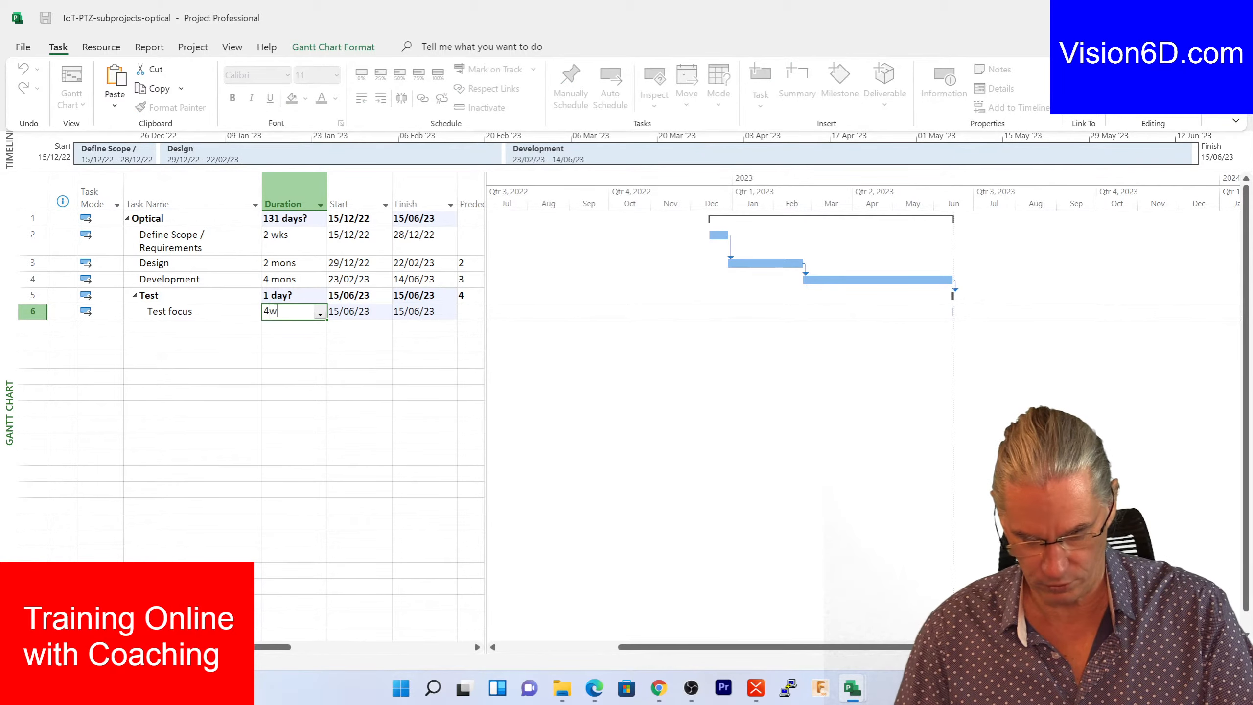
text(w)
key(Return)
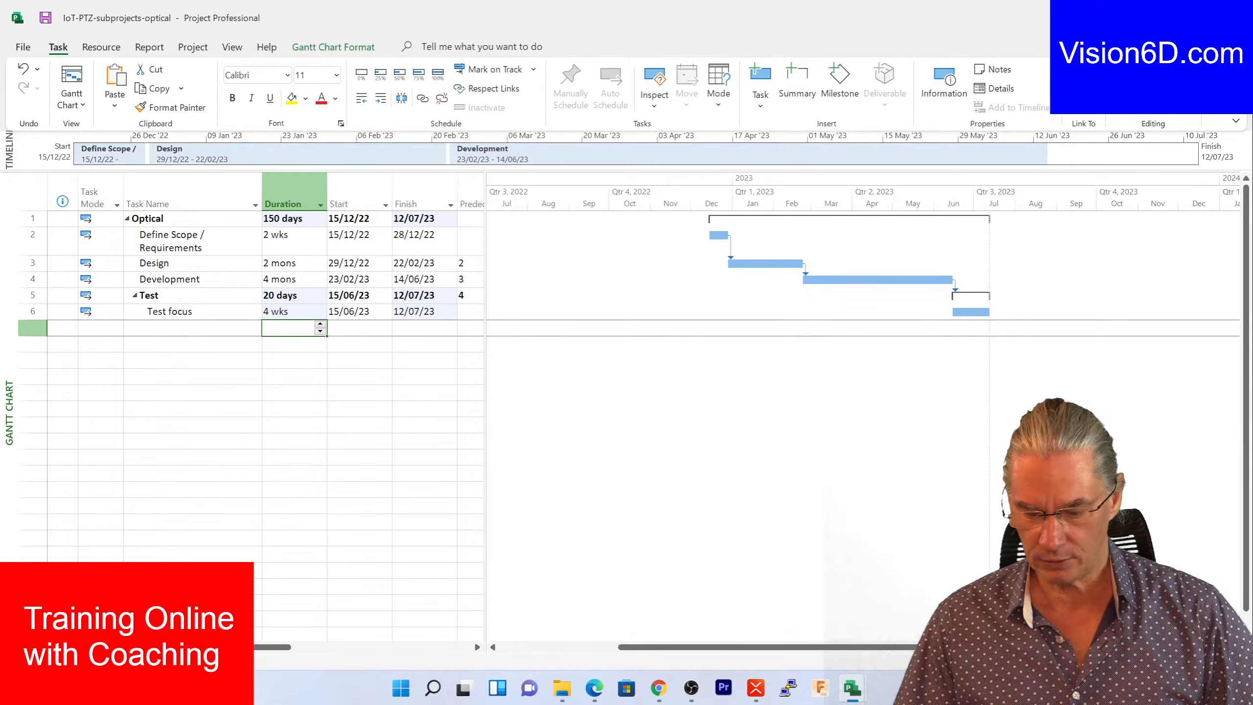
mouse_move(853, 686)
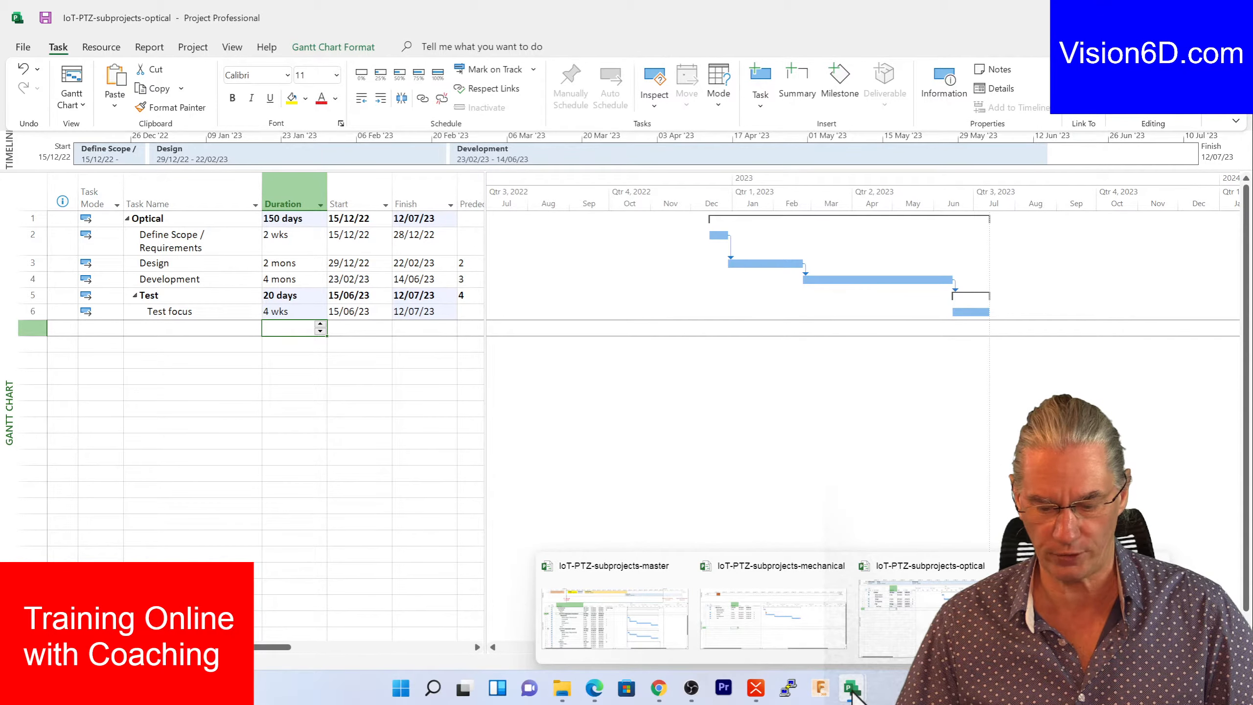
click(593, 623)
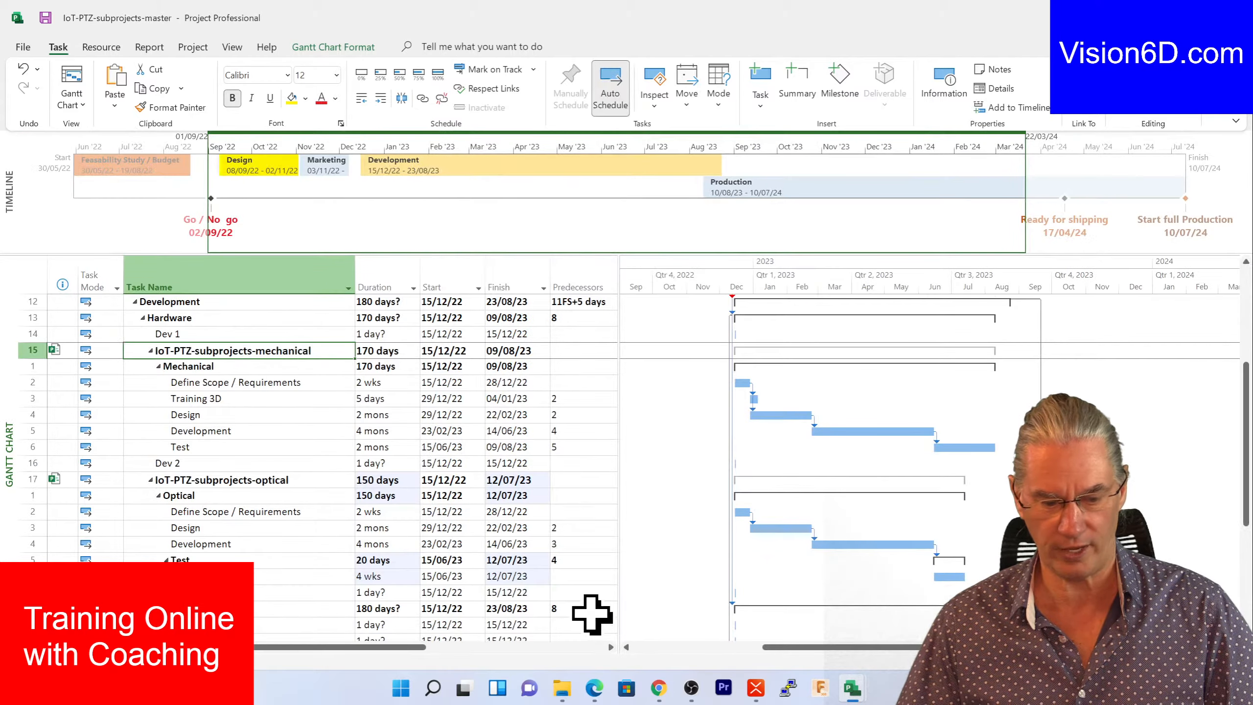
- Add a 4-week Test material task in row 7 of the optical file, running 15/06/23 to 12/07/23
scroll(300, 443, down, 3)
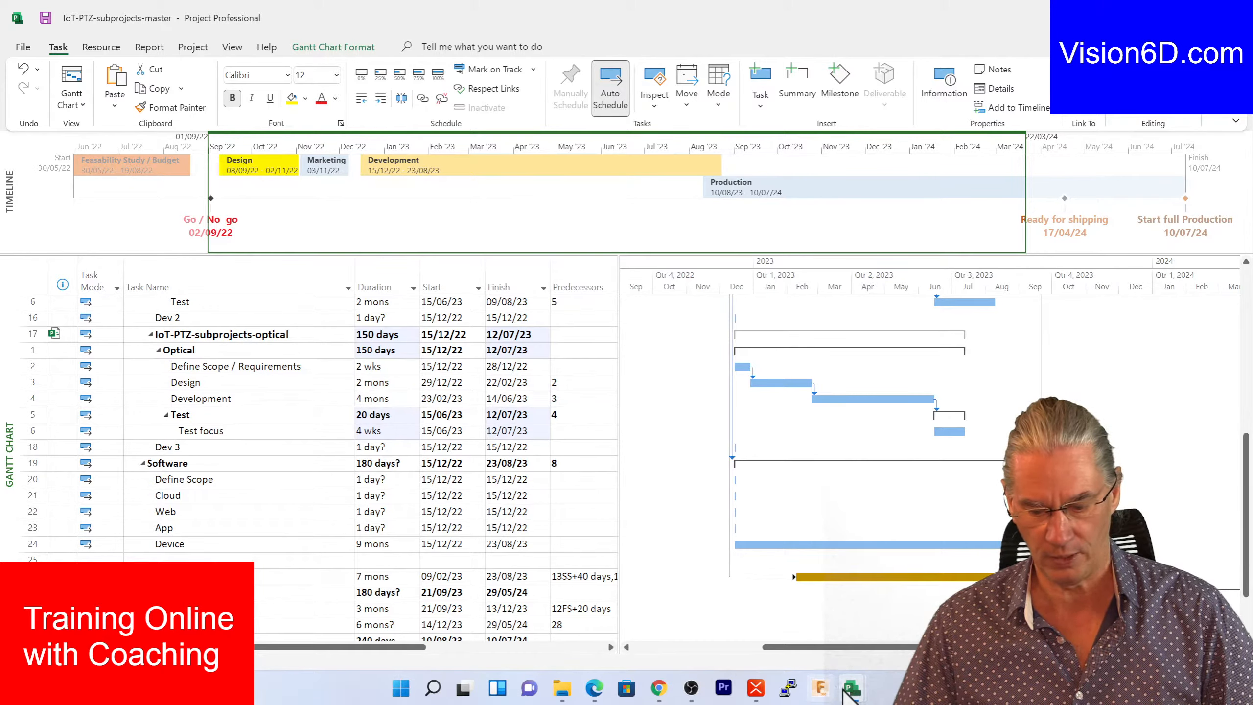
mouse_move(851, 692)
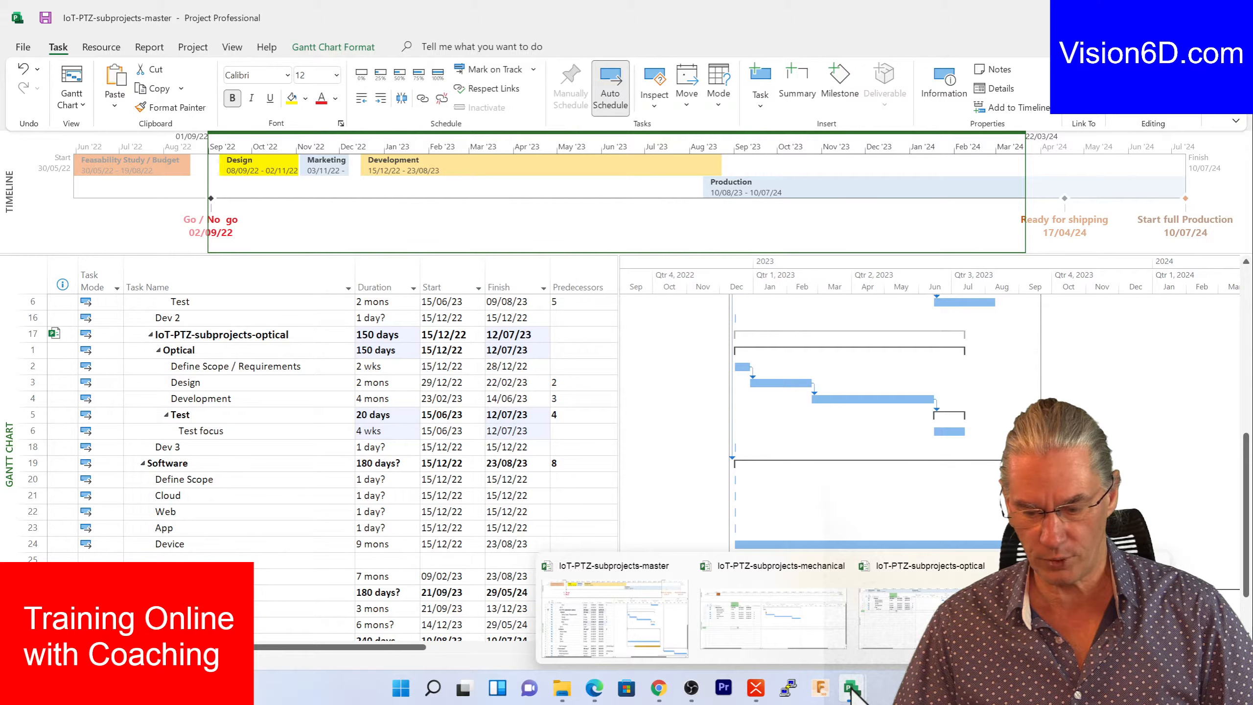
click(893, 617)
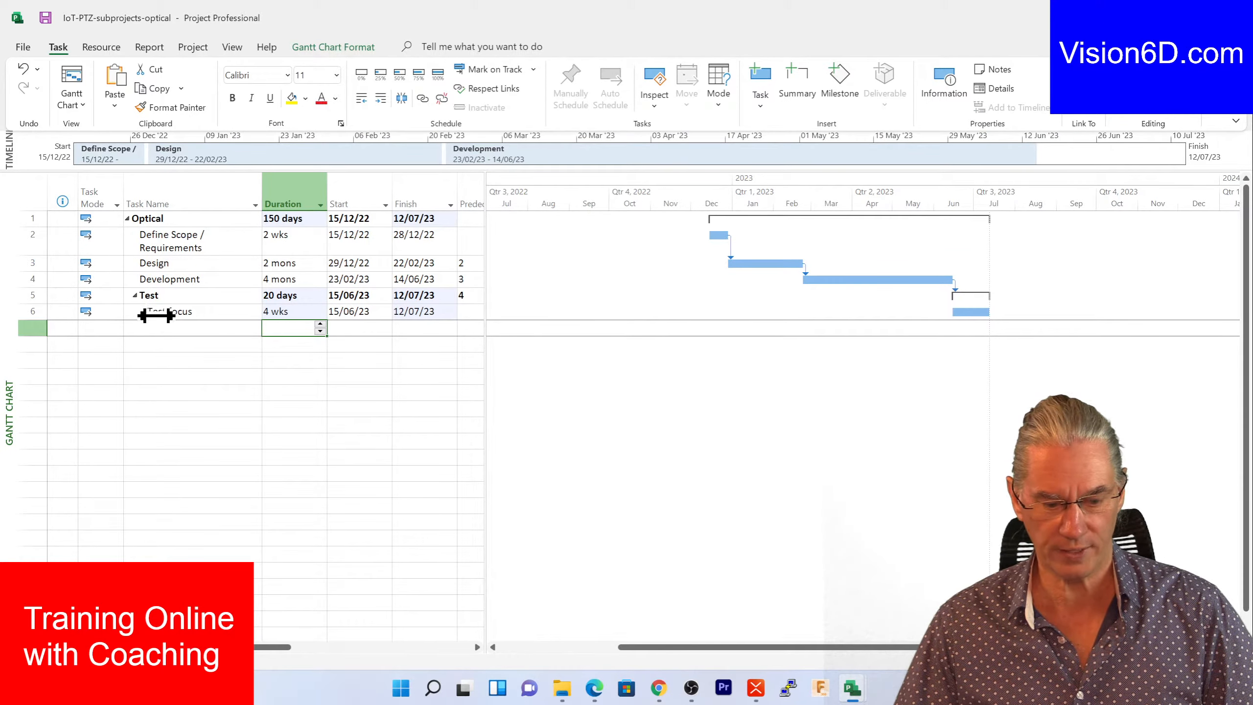
click(158, 333)
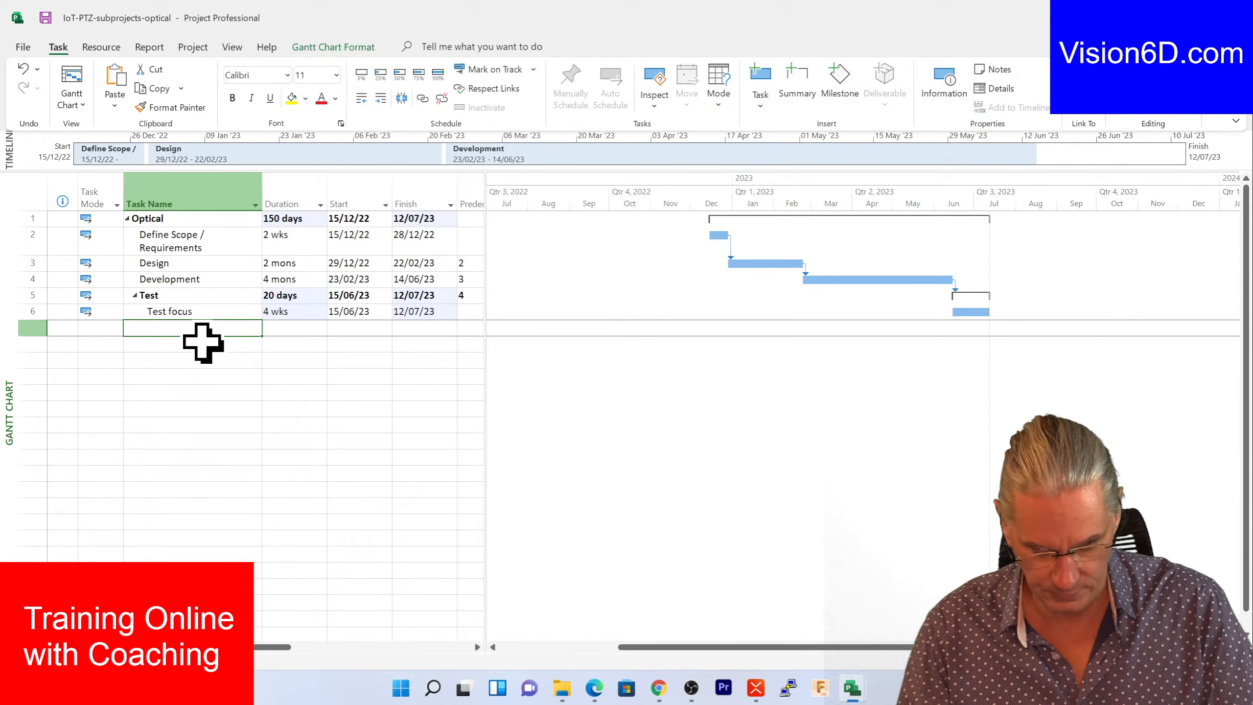
text(Te)
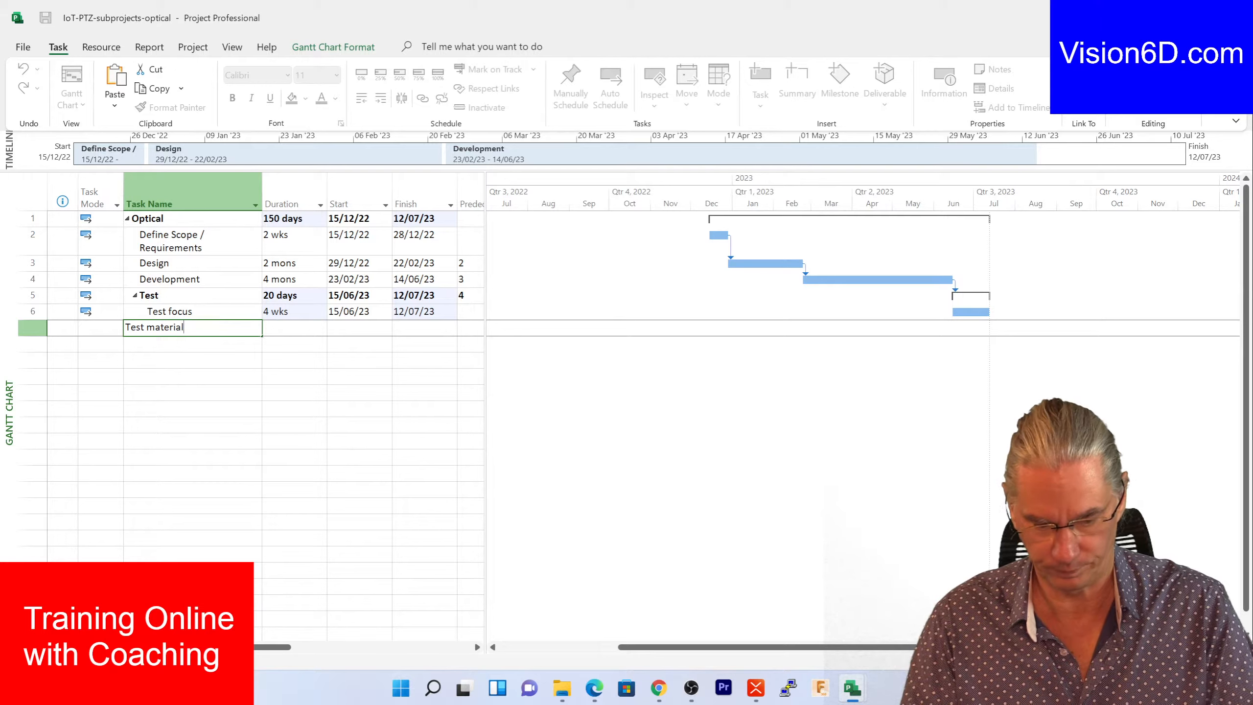
text(st material)
click(291, 328)
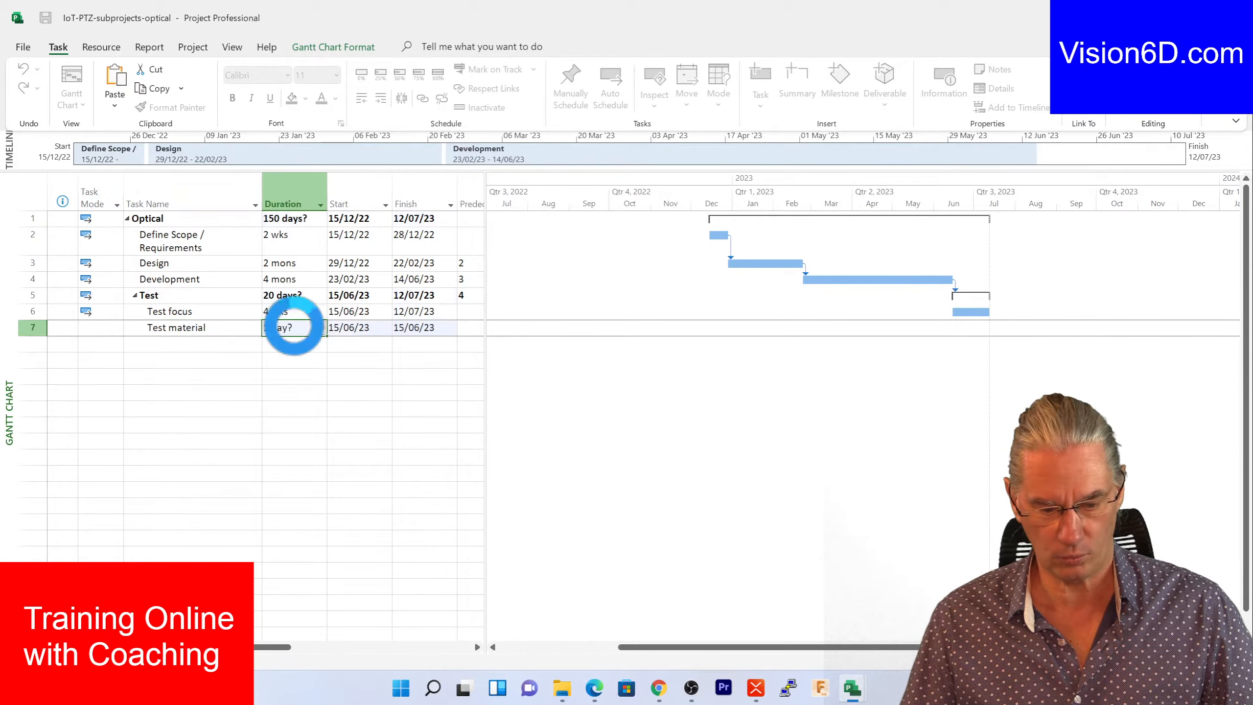
key(BackSpace)
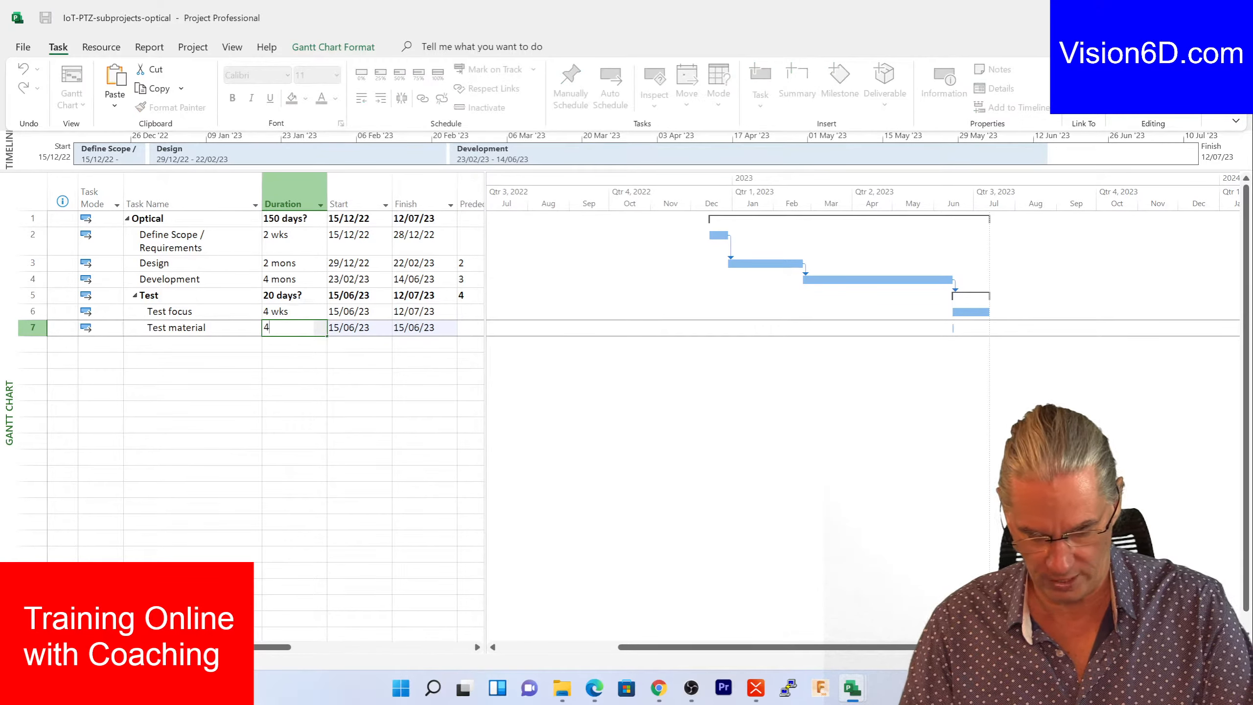
text(4w)
key(Return)
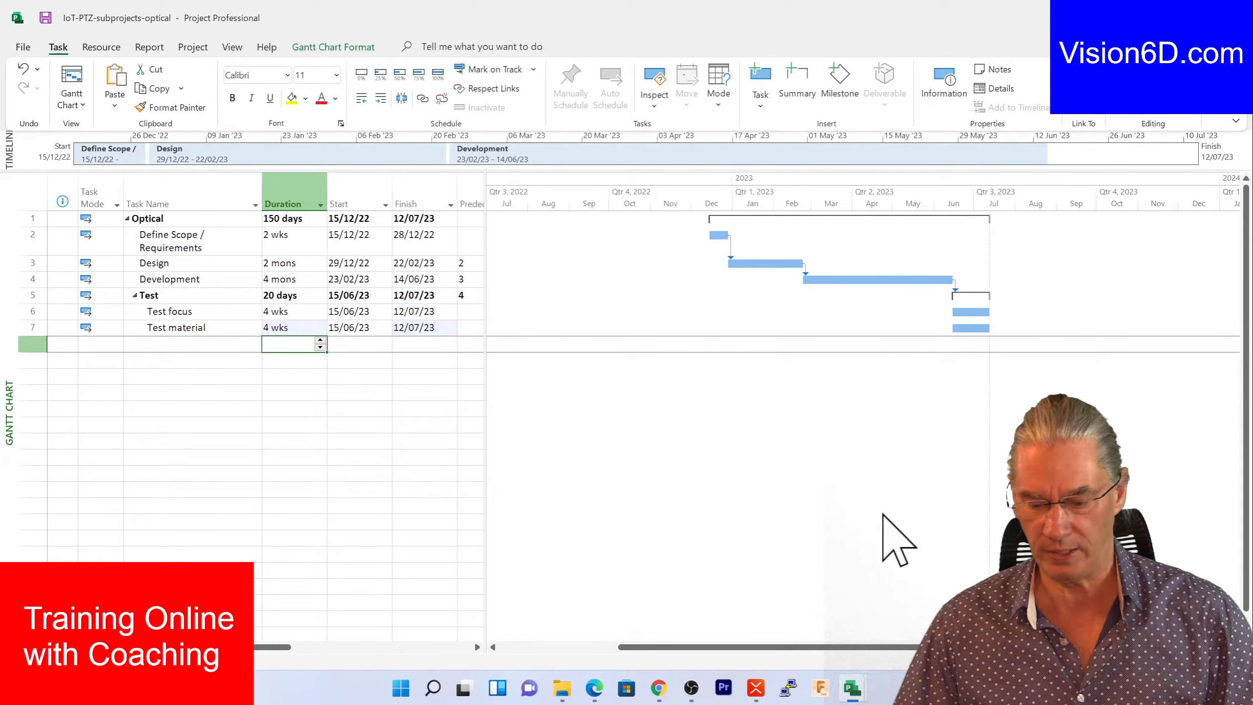
- Inactivate the optical Test material task from the master schedule
mouse_move(848, 691)
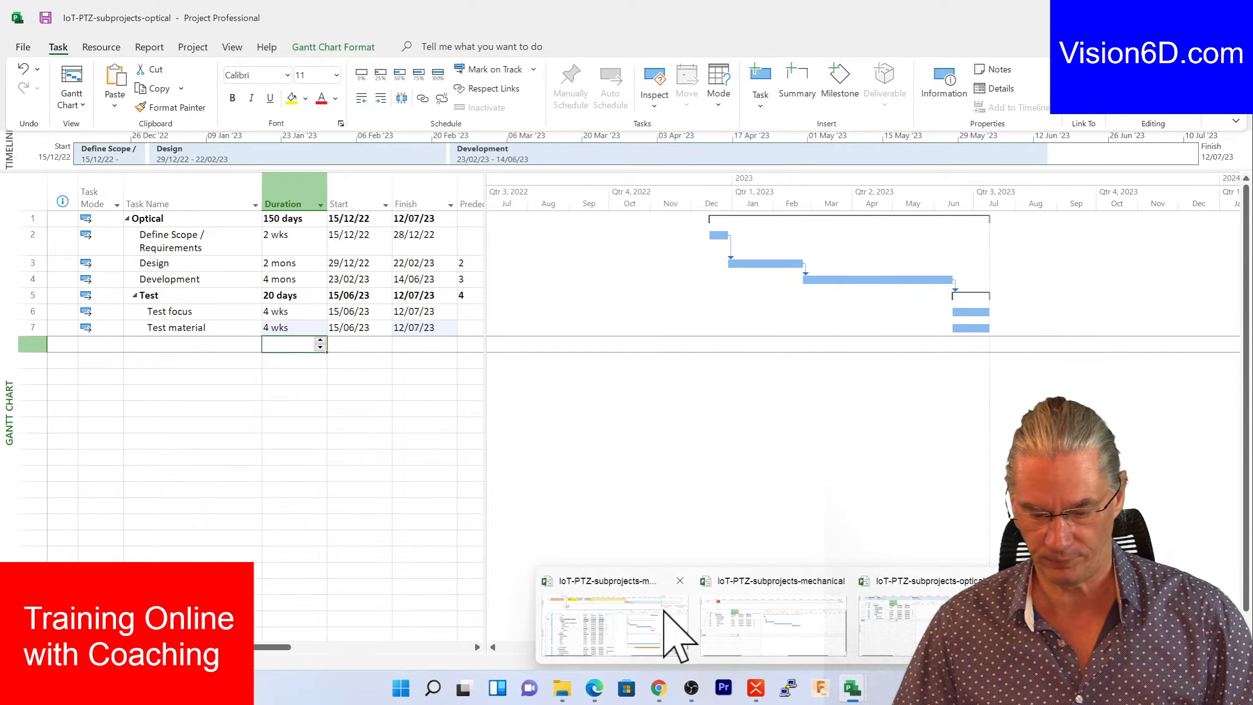
click(661, 612)
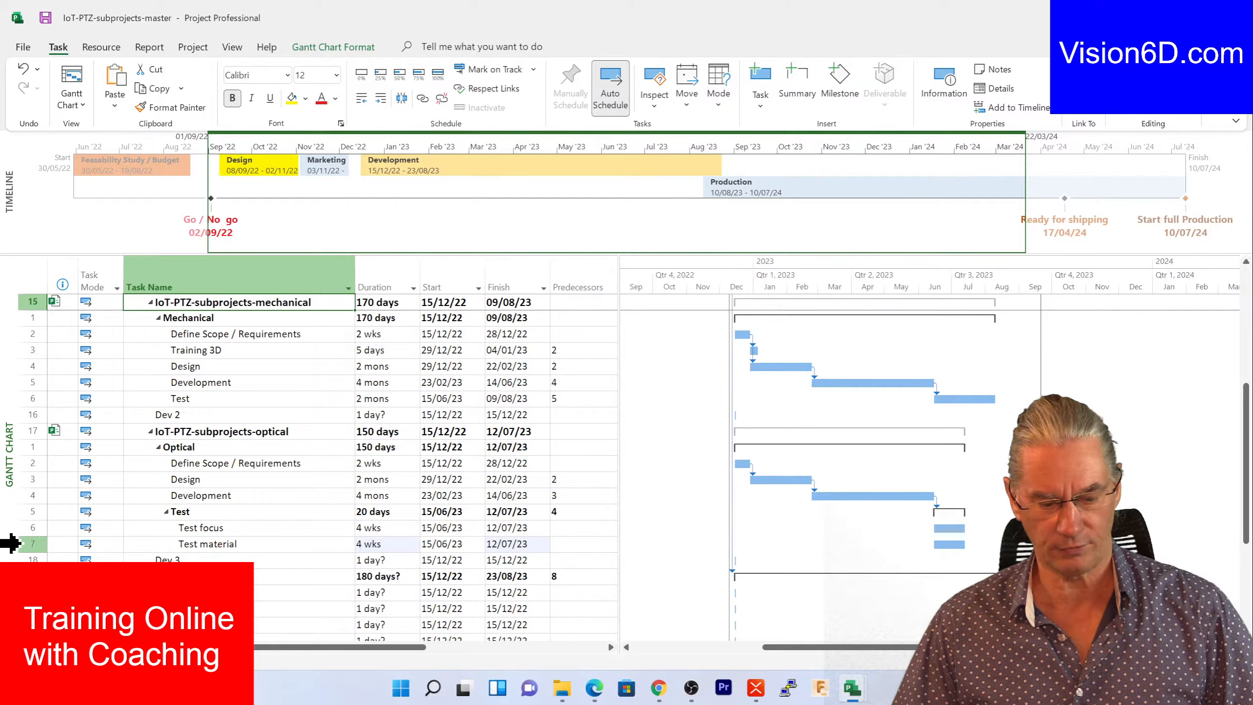
click(9, 543)
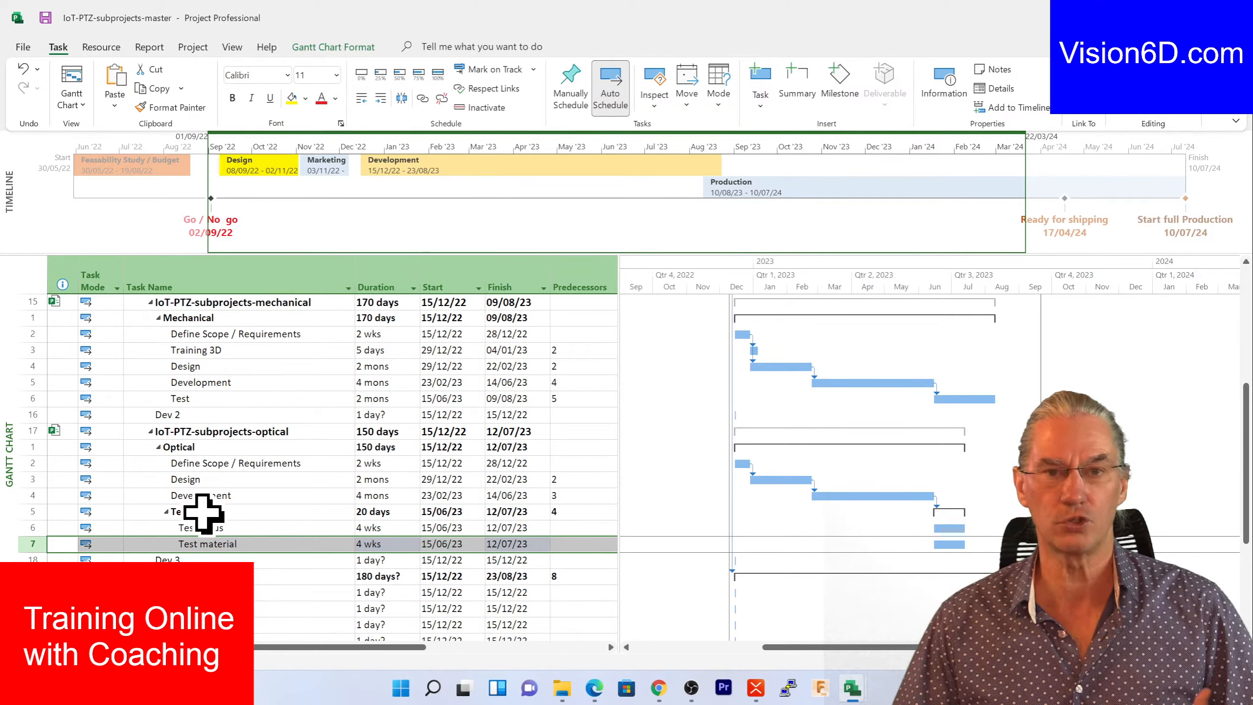
right_click(206, 545)
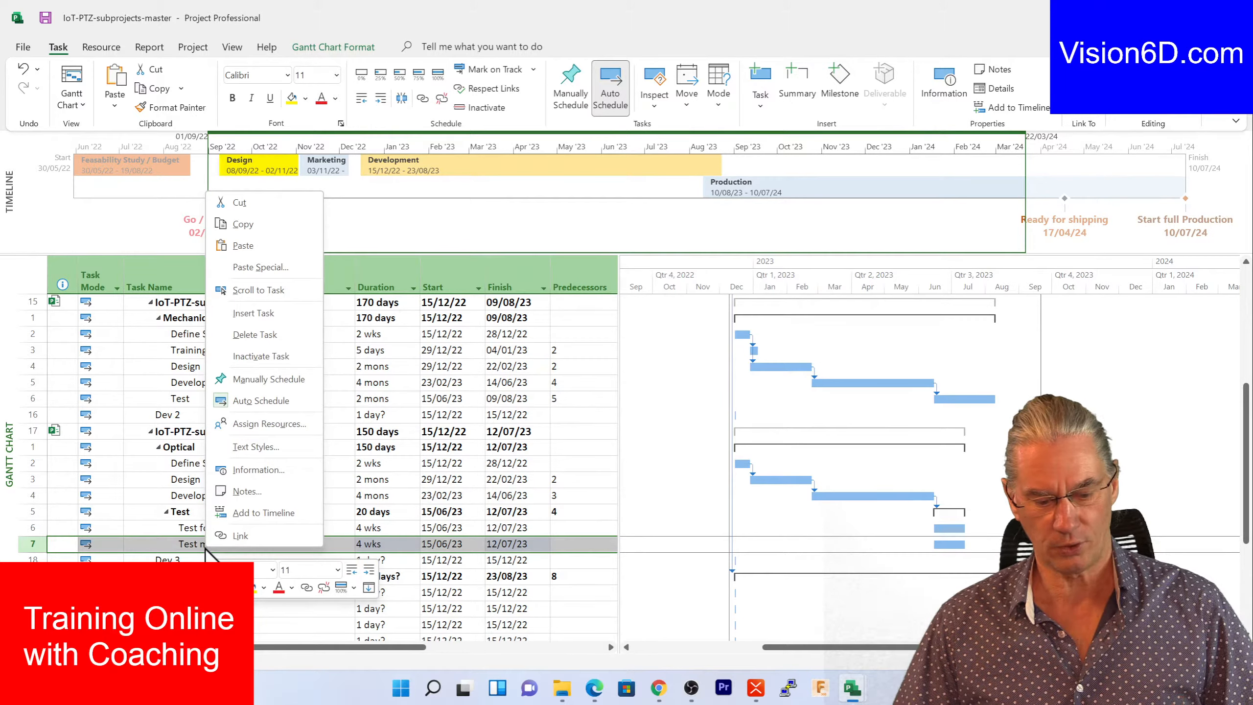
click(260, 355)
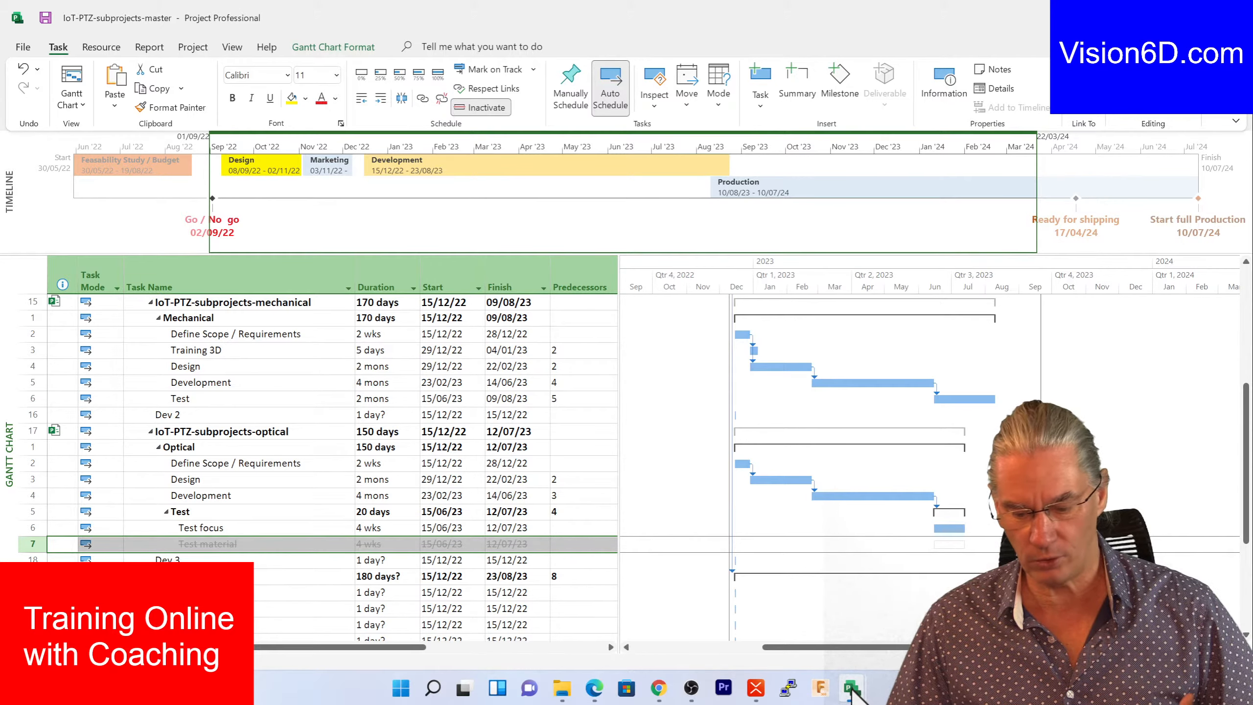
- Delete the inactive Test material task from the optical file and save it
mouse_move(852, 691)
click(834, 652)
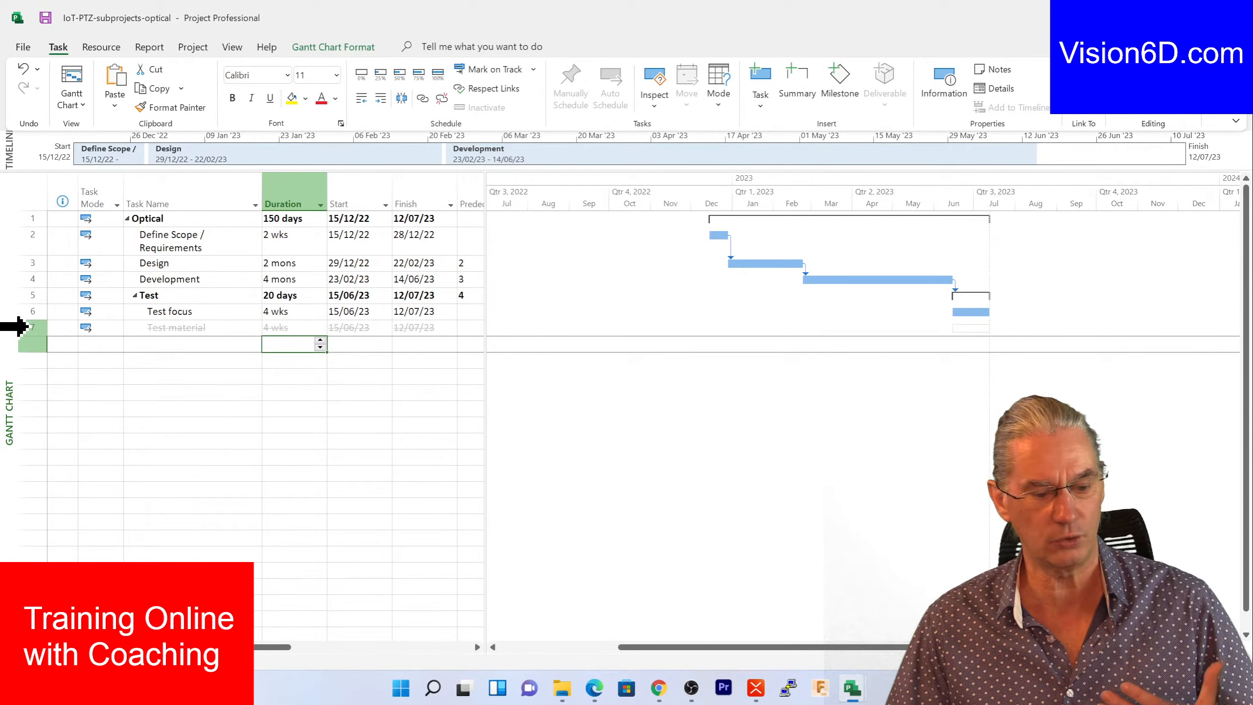
click(25, 327)
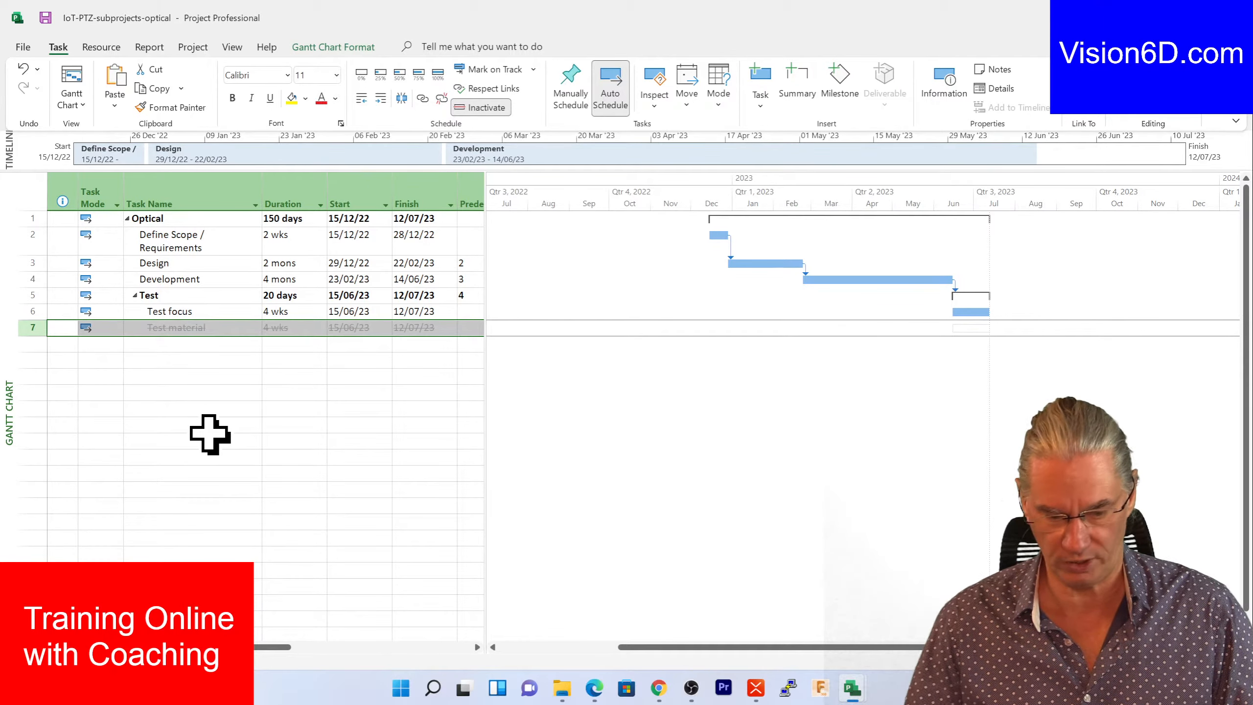
right_click(149, 328)
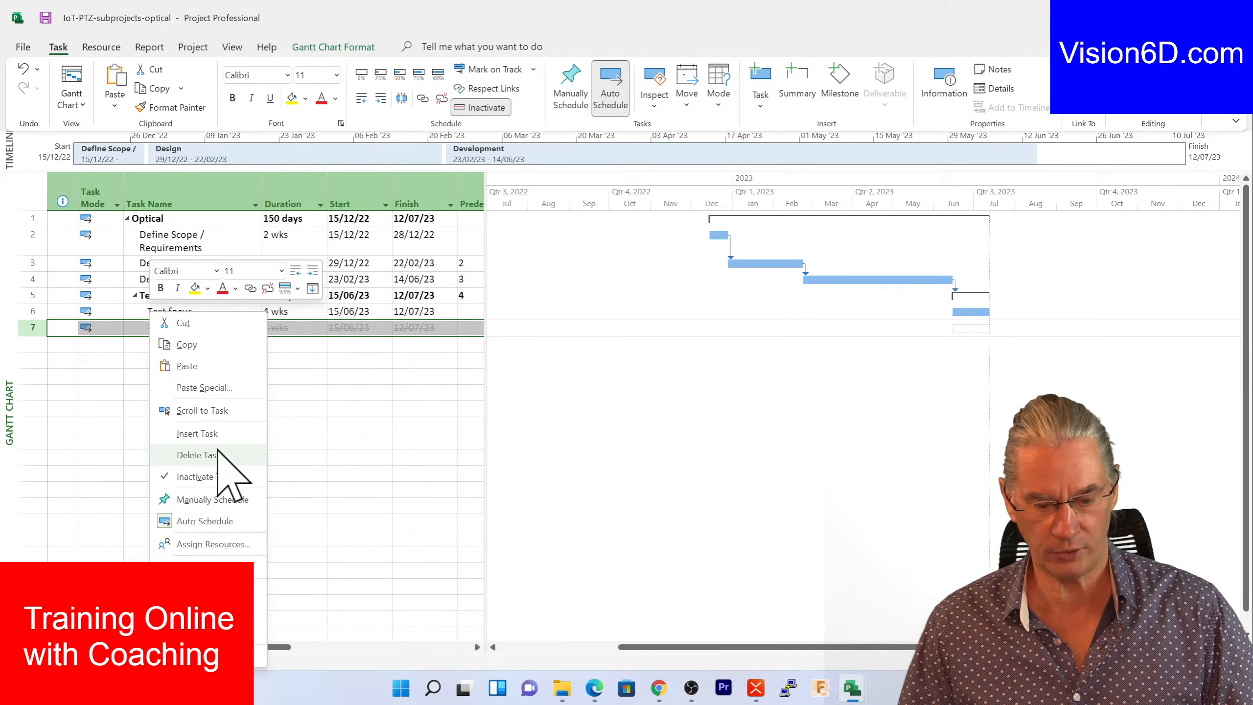
click(196, 455)
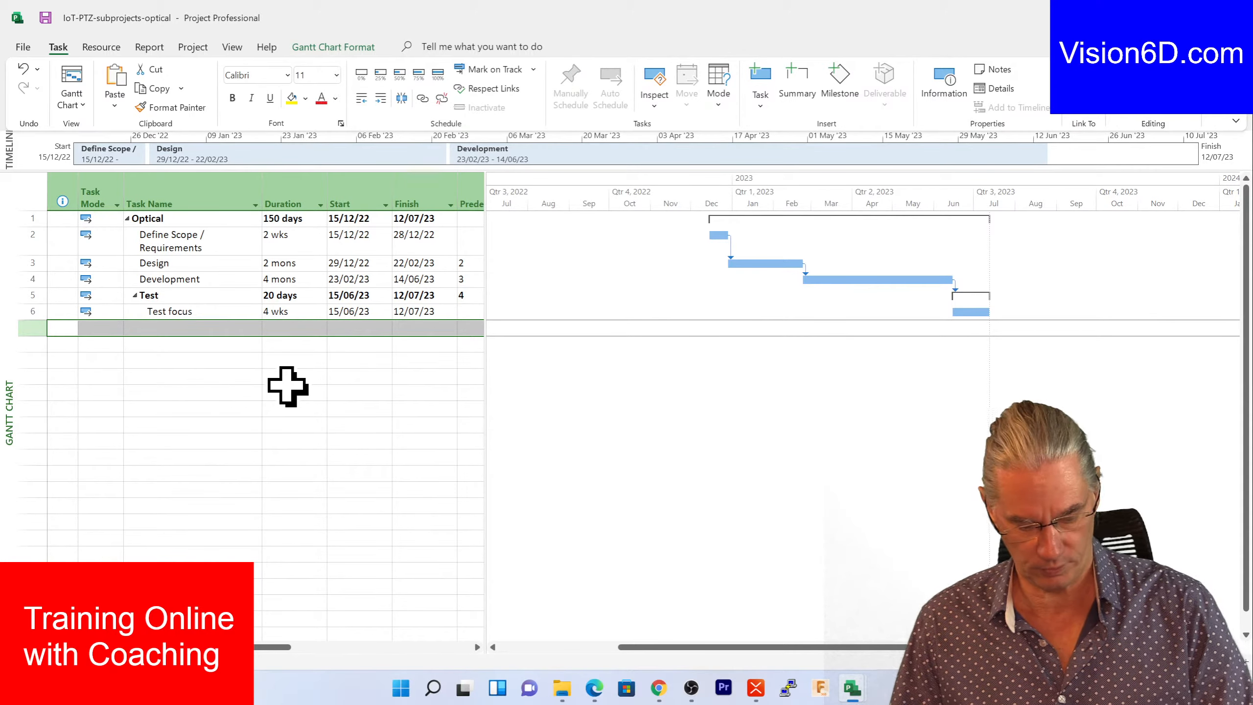
key(ctrl+s)
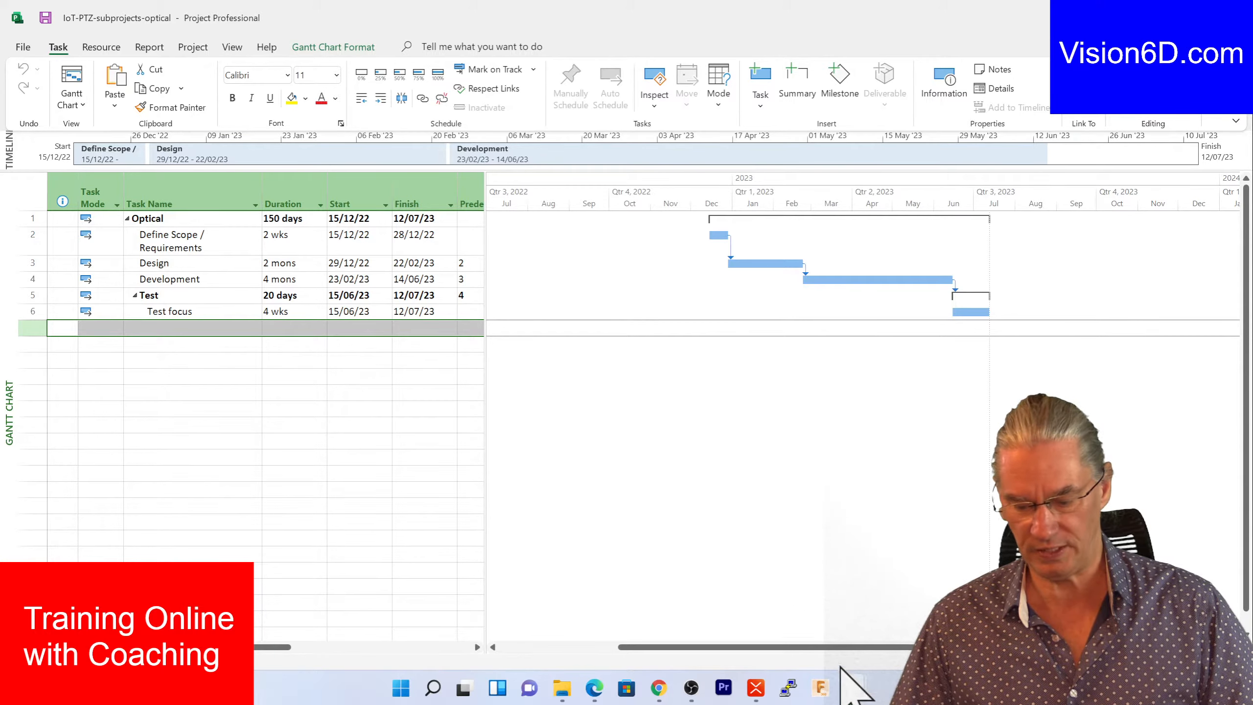
- Back in the master, check that optical Test holds only Test focus, then select Software
mouse_move(840, 680)
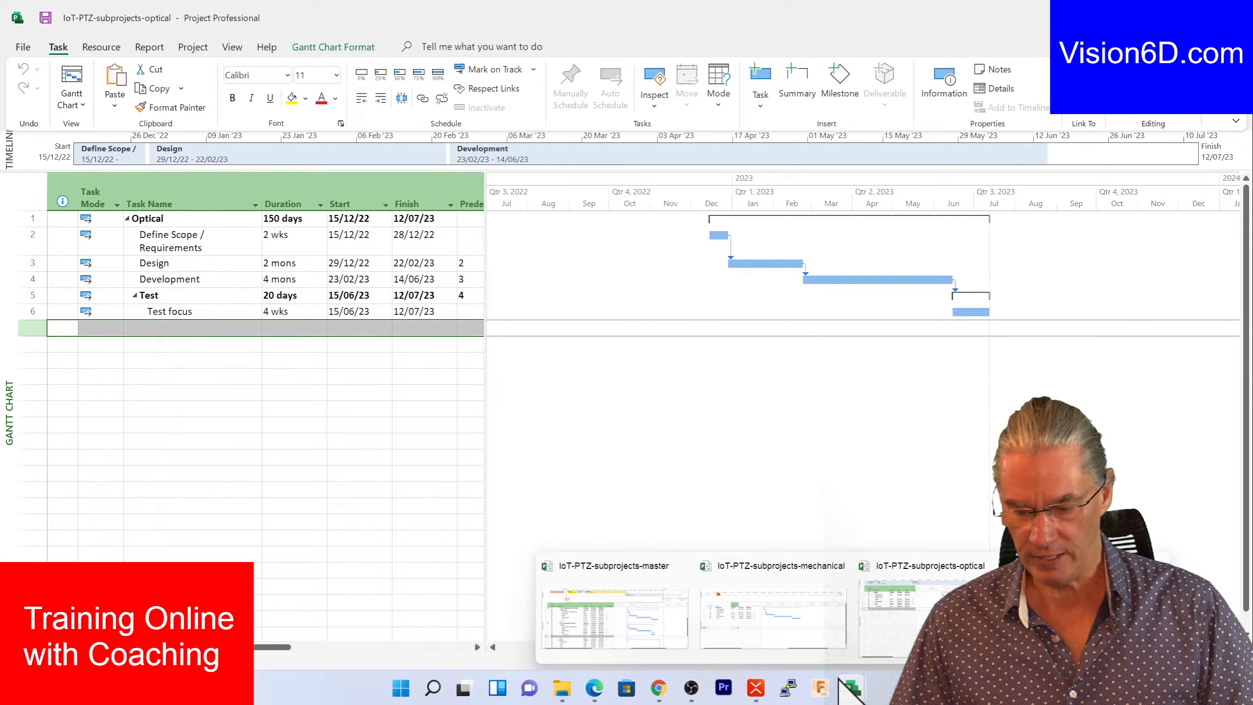
click(623, 615)
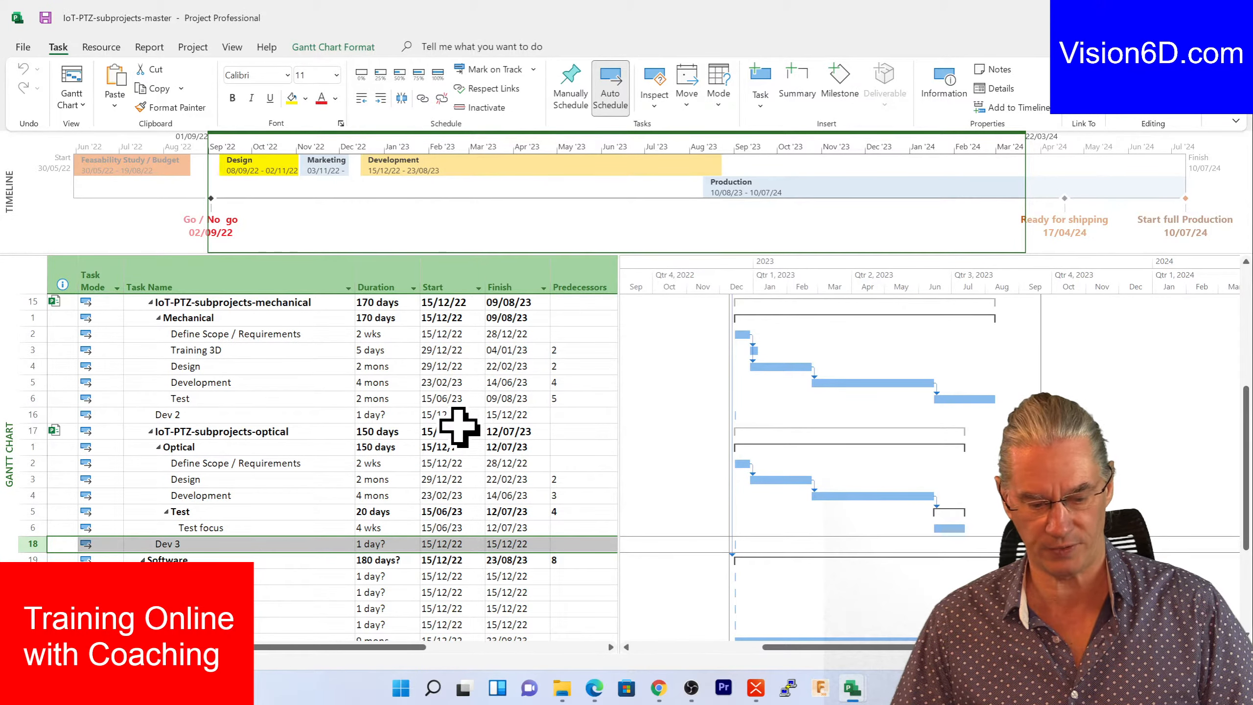
scroll(461, 428, down, 2)
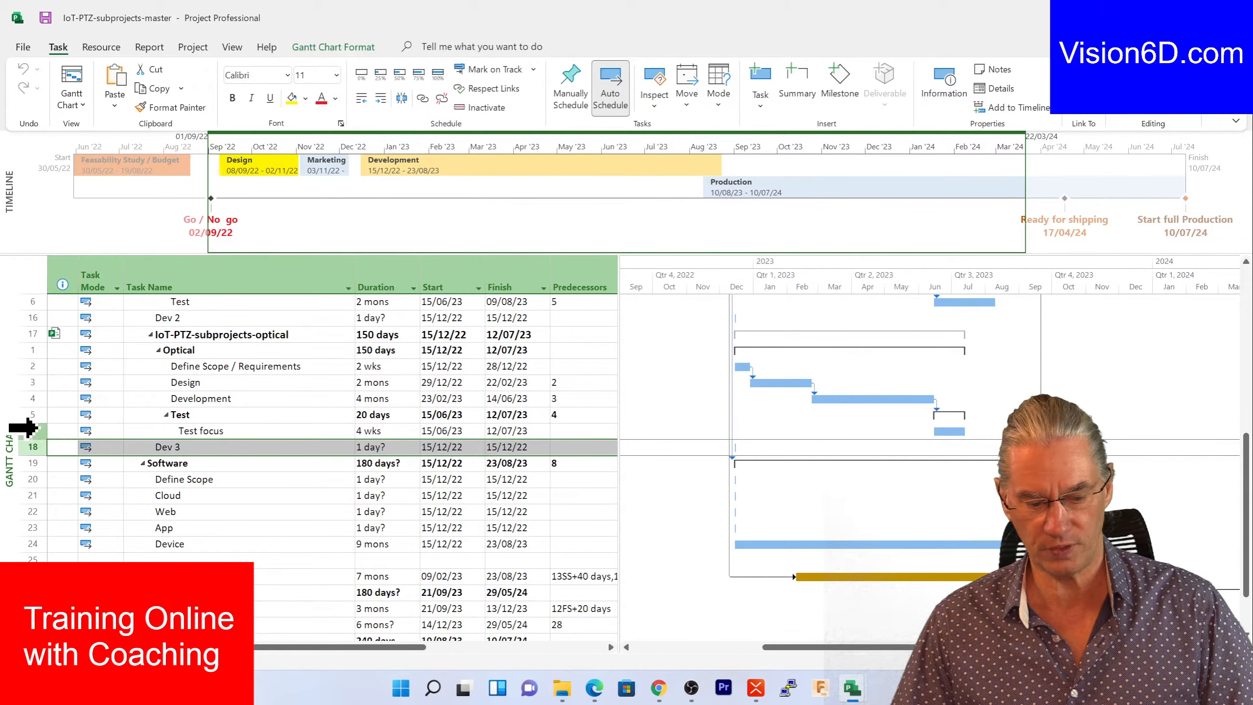
click(24, 429)
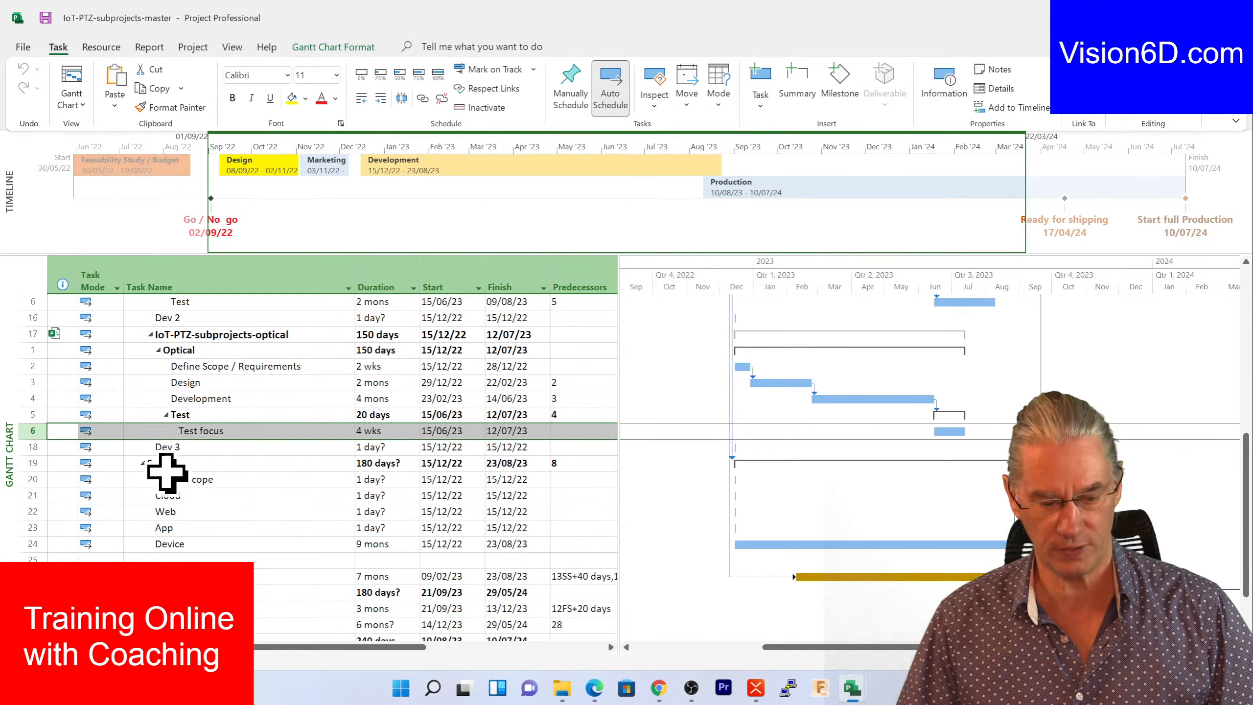
click(22, 463)
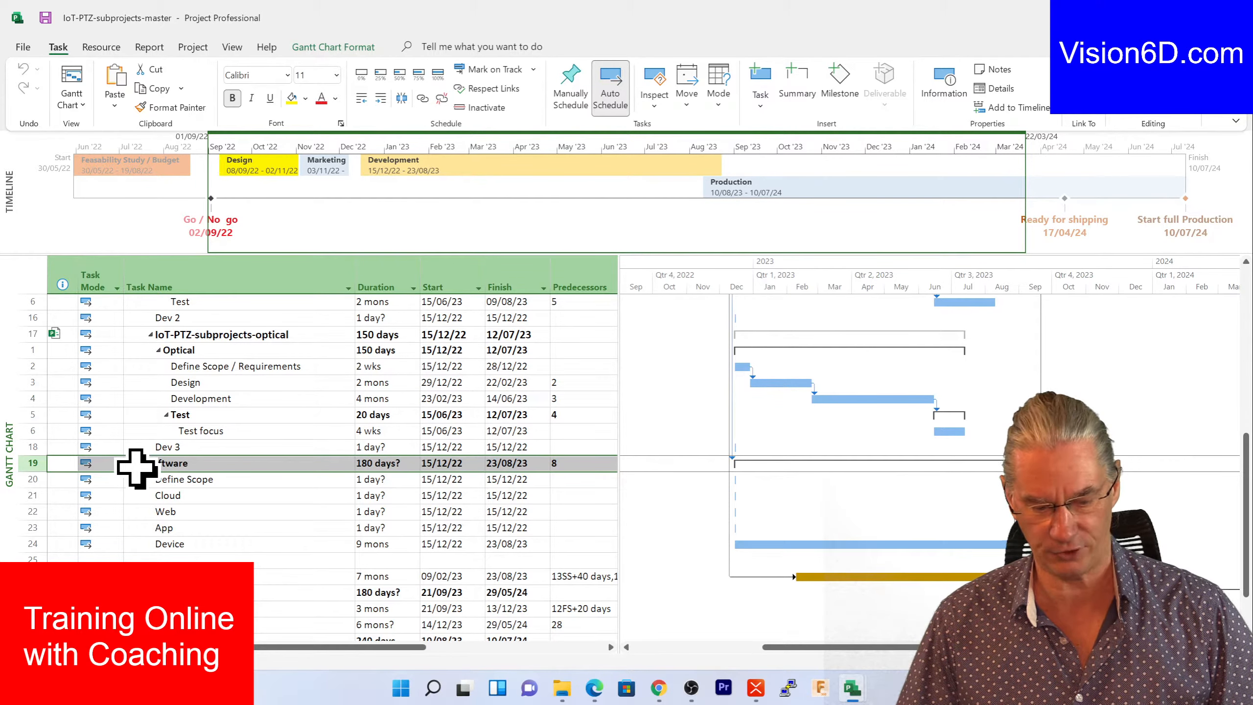
- Insert IoT-PTZ-subprojects-electronic as a subproject in row 19 above Software
click(193, 47)
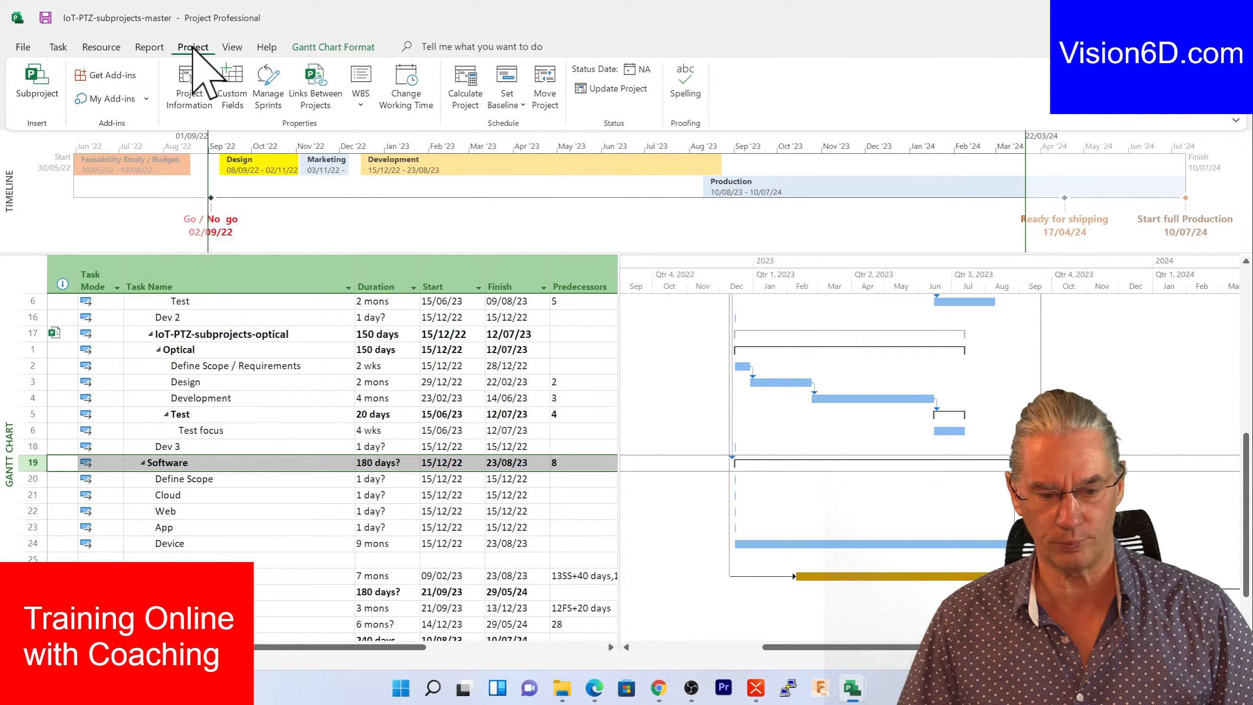
click(38, 79)
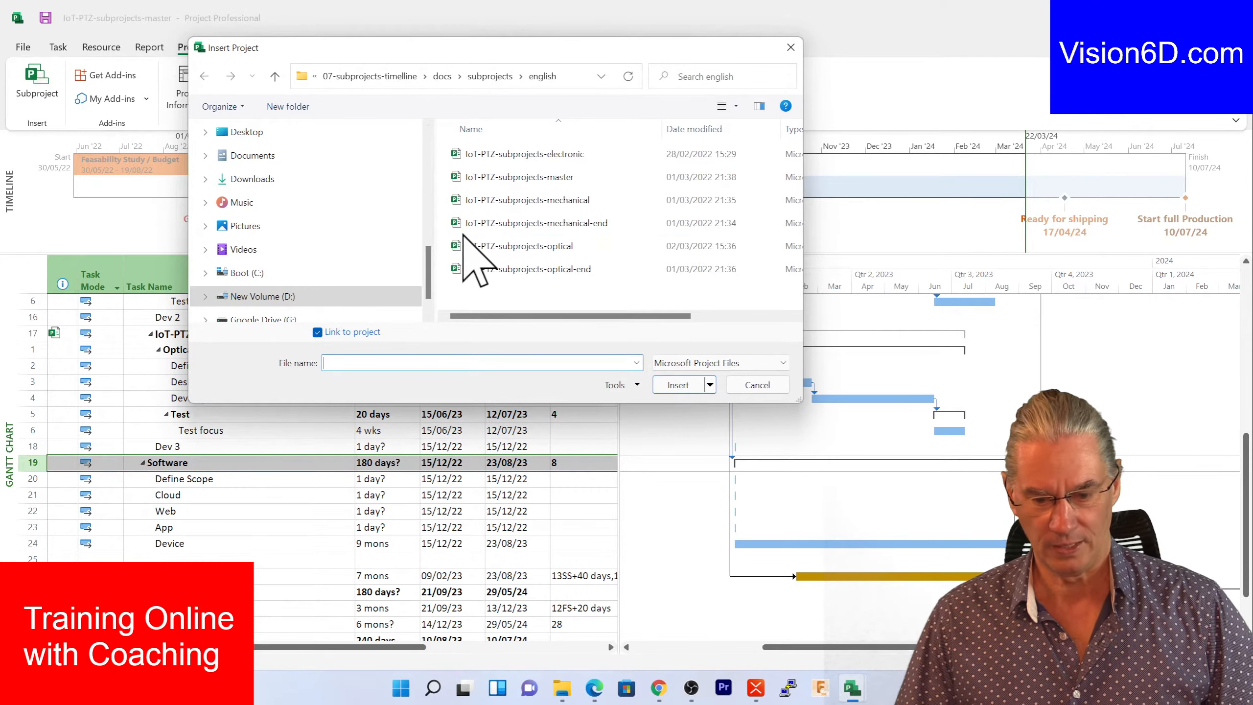
double_click(461, 155)
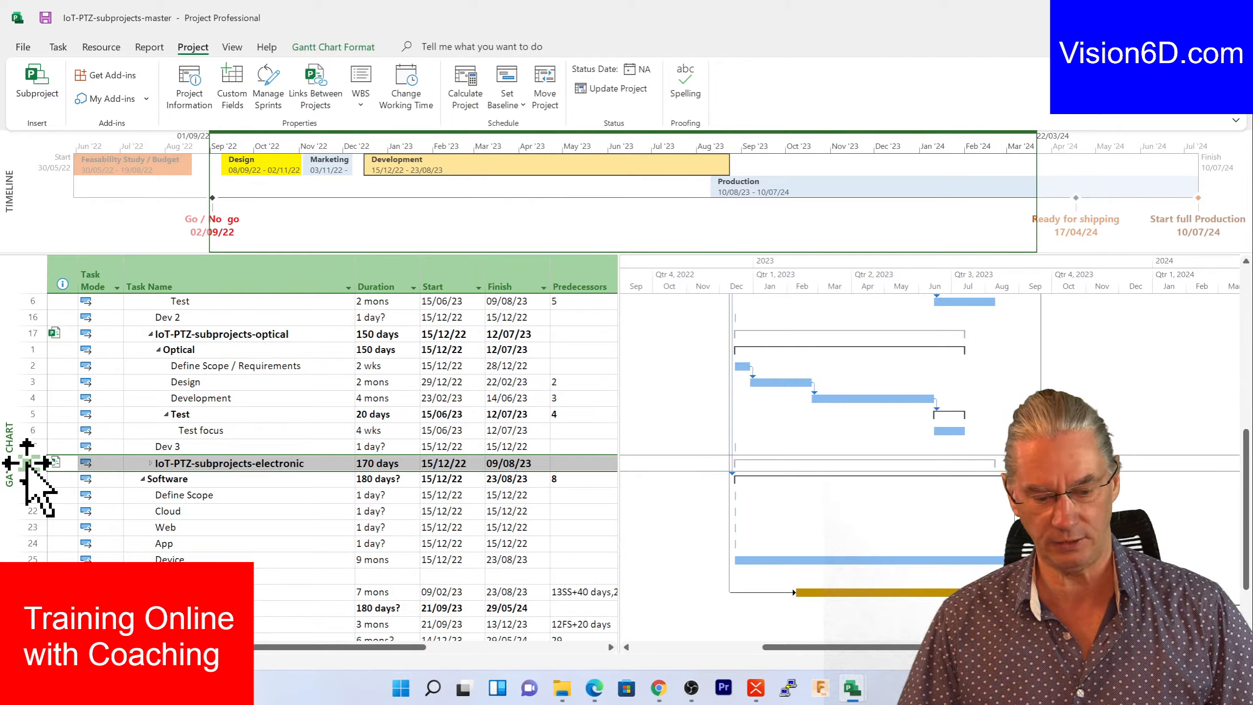
- Expand IoT-PTZ-subprojects-electronic and review its Define Scope, Design, Development and Test tasks through 09/08/23
click(150, 464)
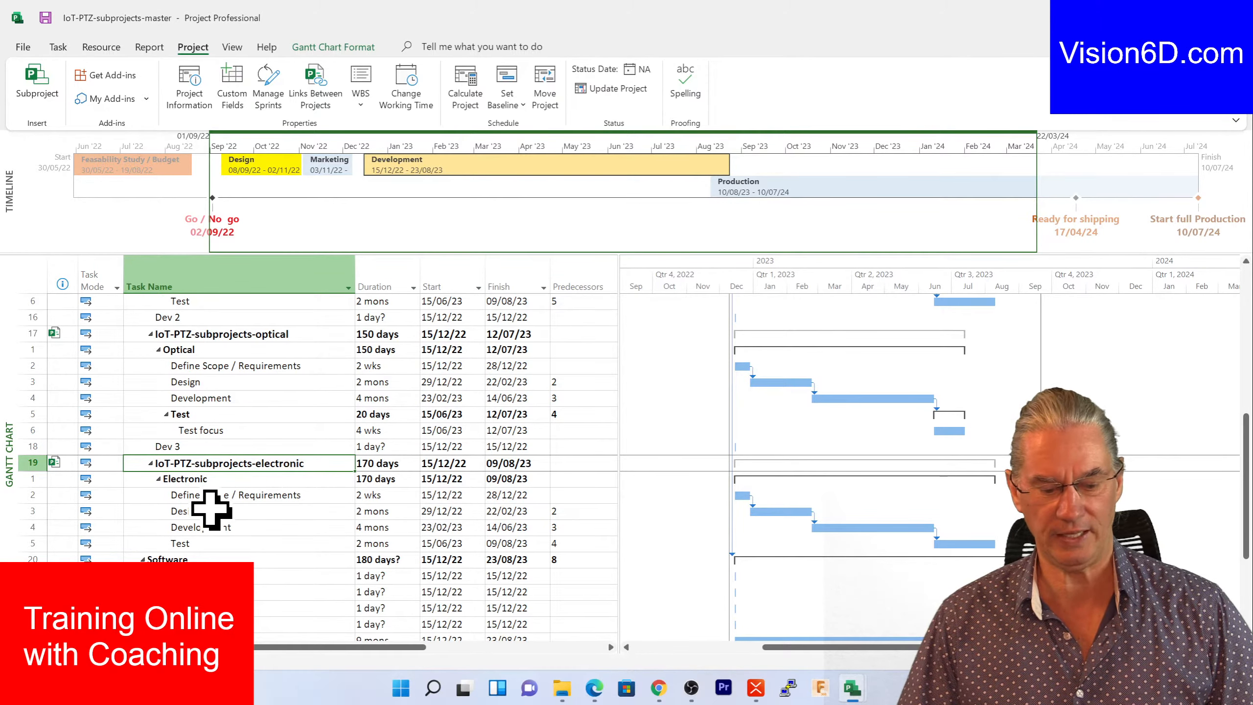
scroll(590, 573, up, 1)
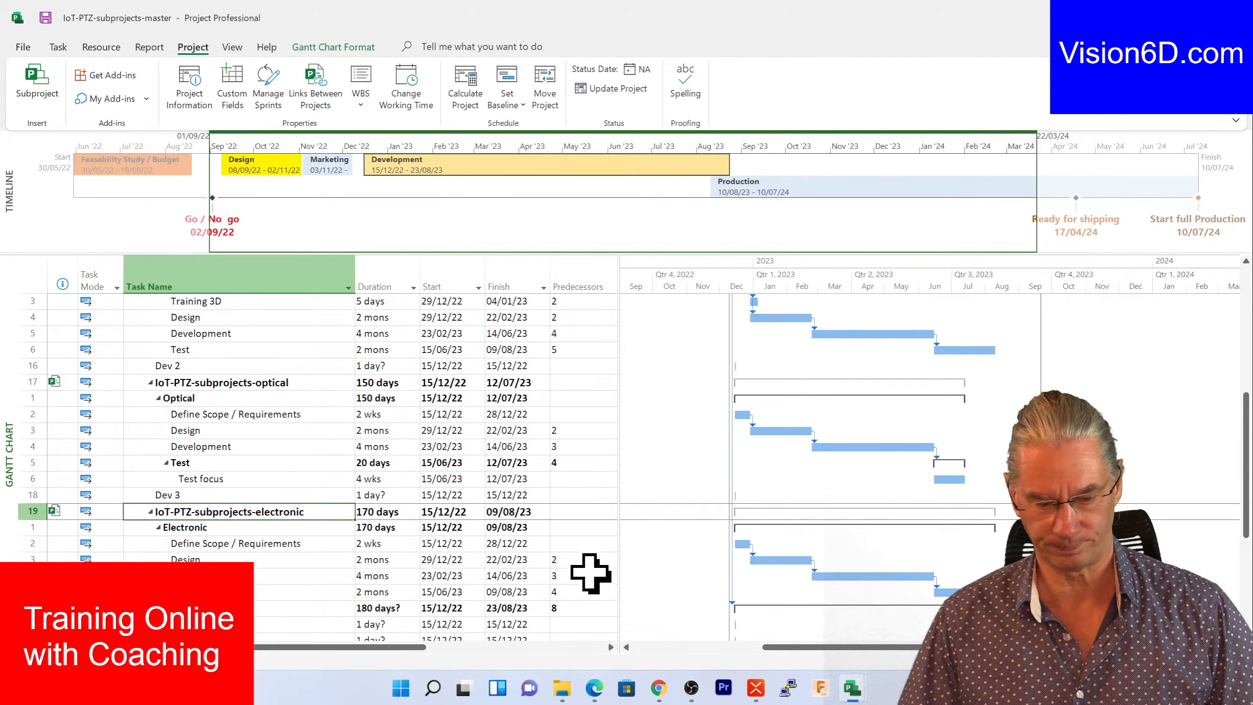
scroll(590, 572, up, 1)
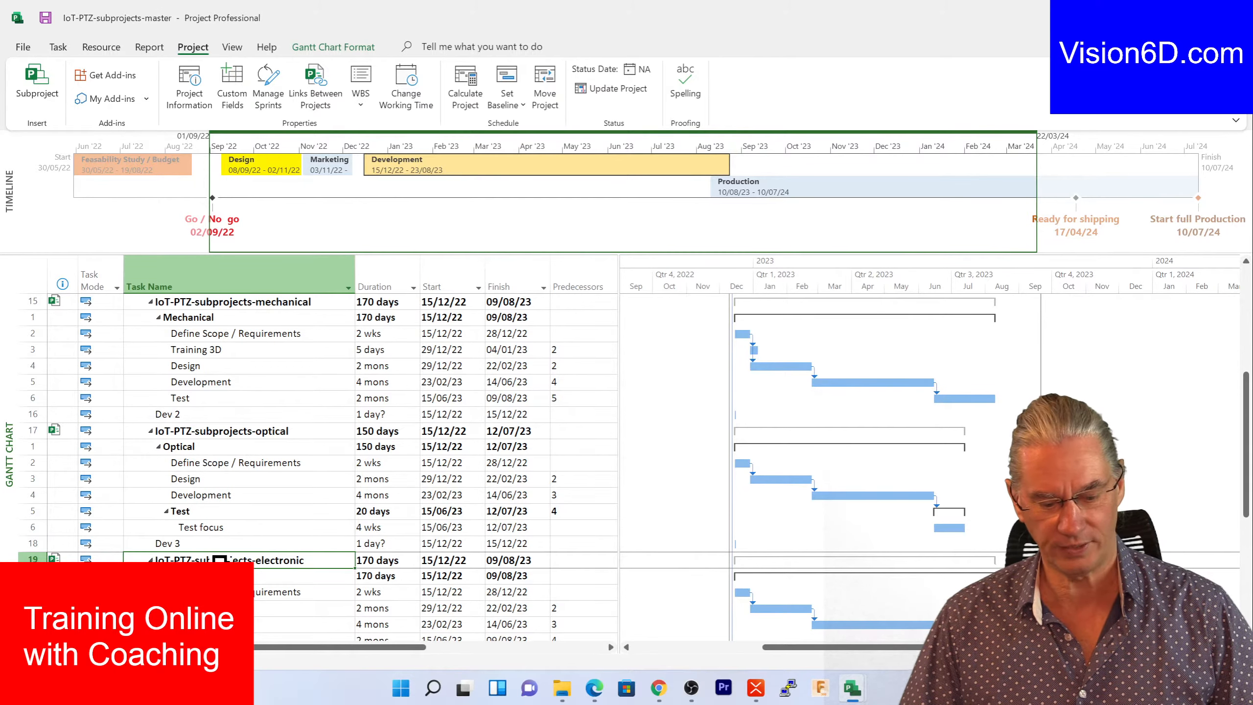
scroll(602, 526, down, 1)
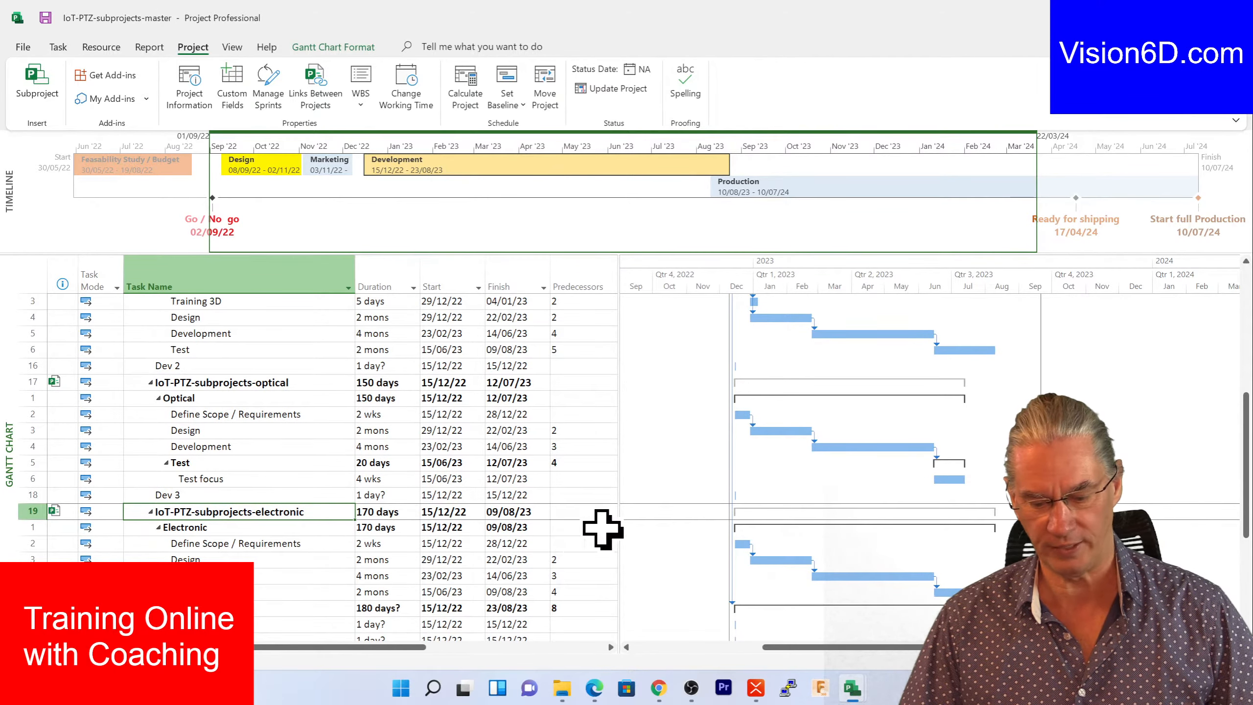
mouse_move(845, 699)
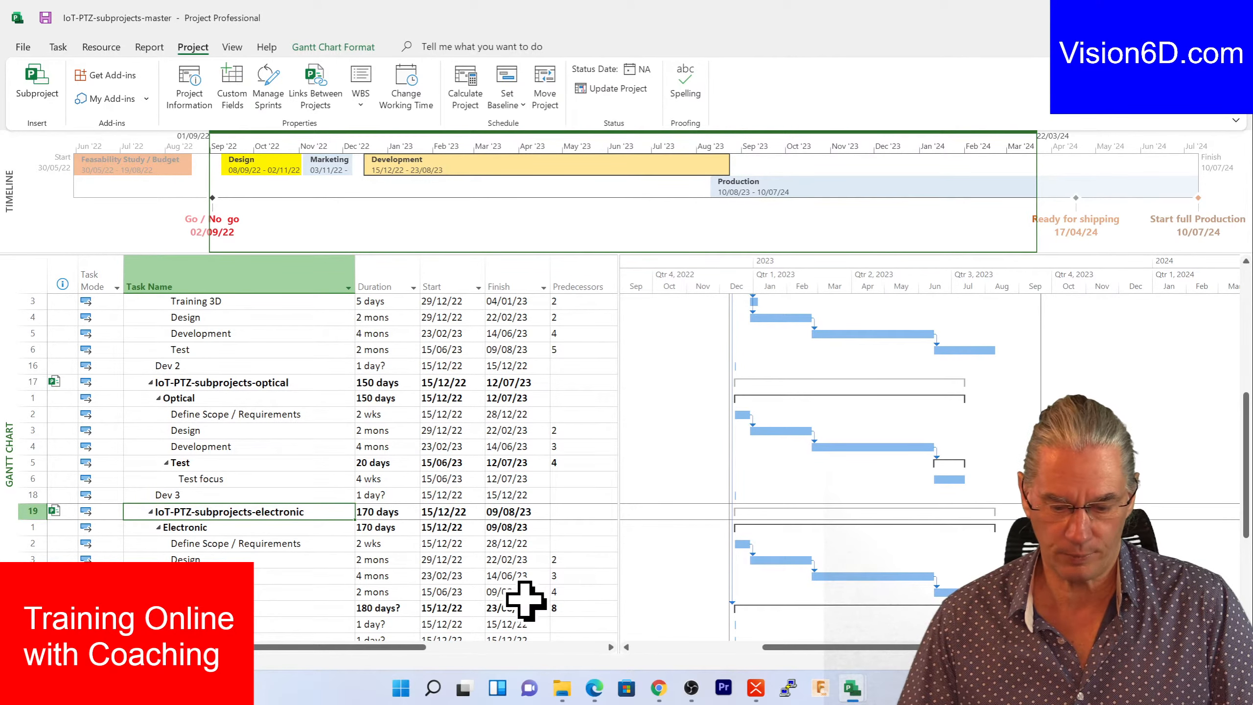
scroll(526, 601, up, 2)
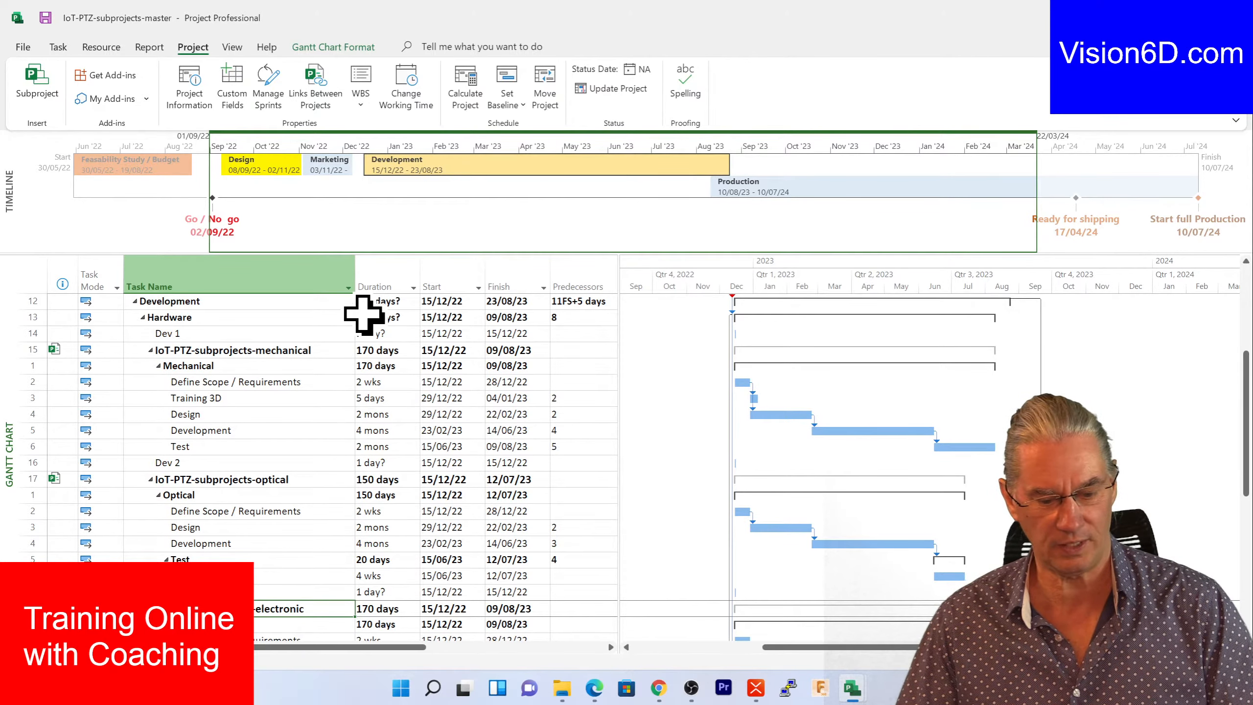
scroll(311, 427, down, 3)
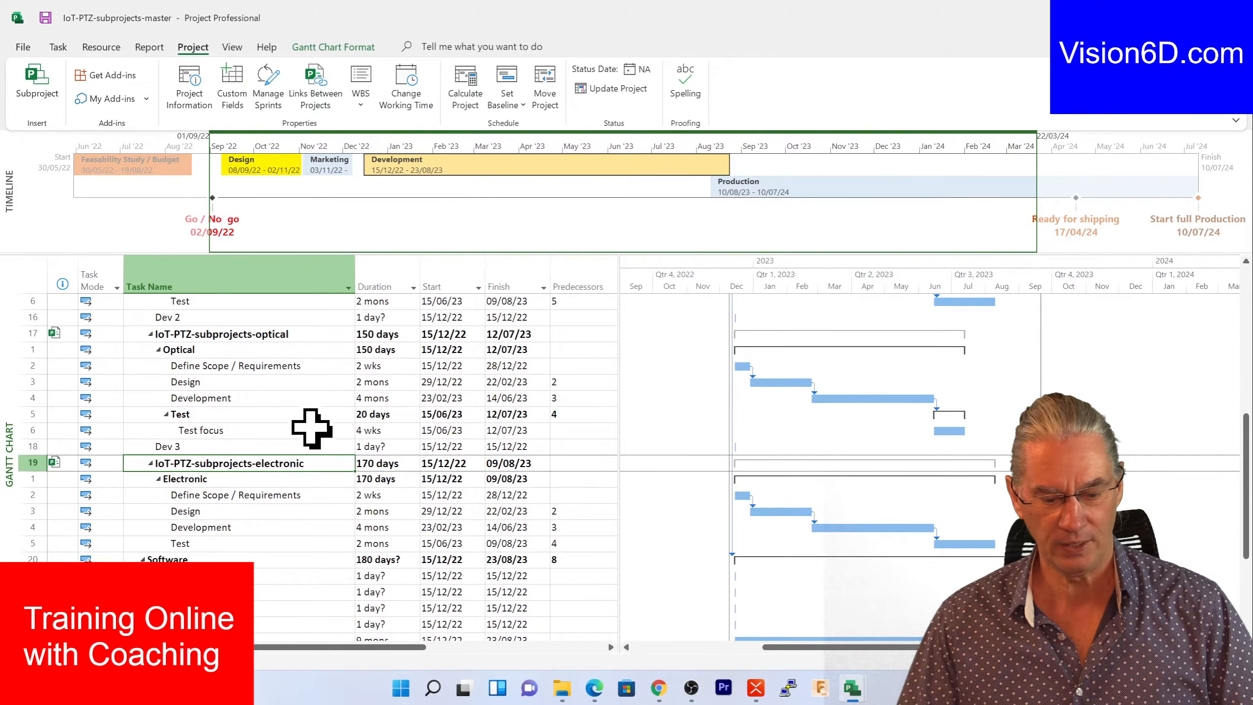
scroll(311, 428, up, 1)
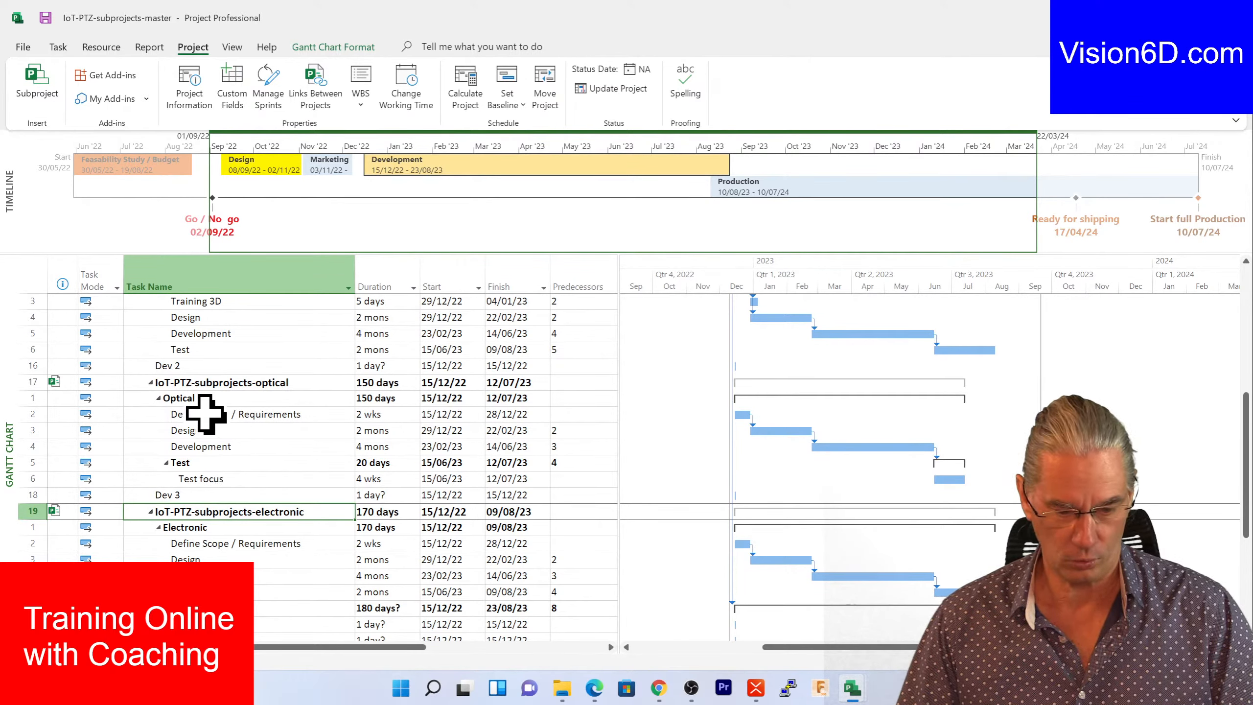
- Delete the optical subproject task in row 17 along with its subtasks, confirming in the Planning Wizard
click(23, 380)
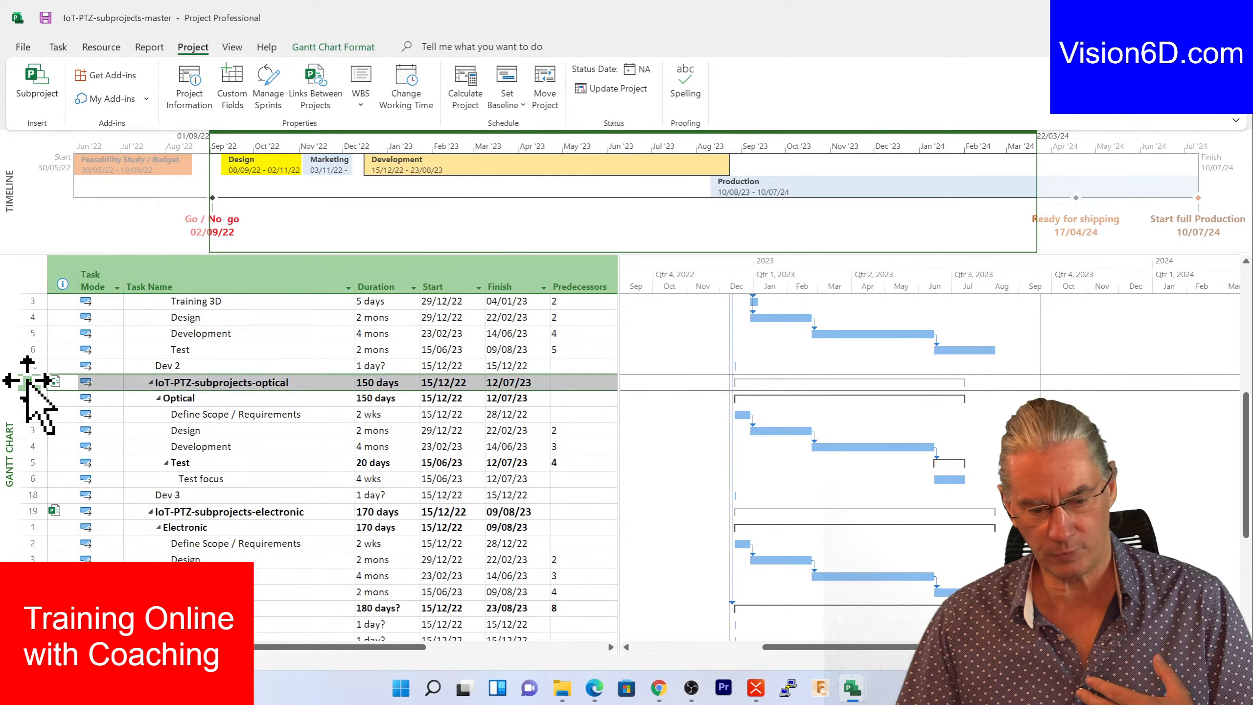
right_click(137, 387)
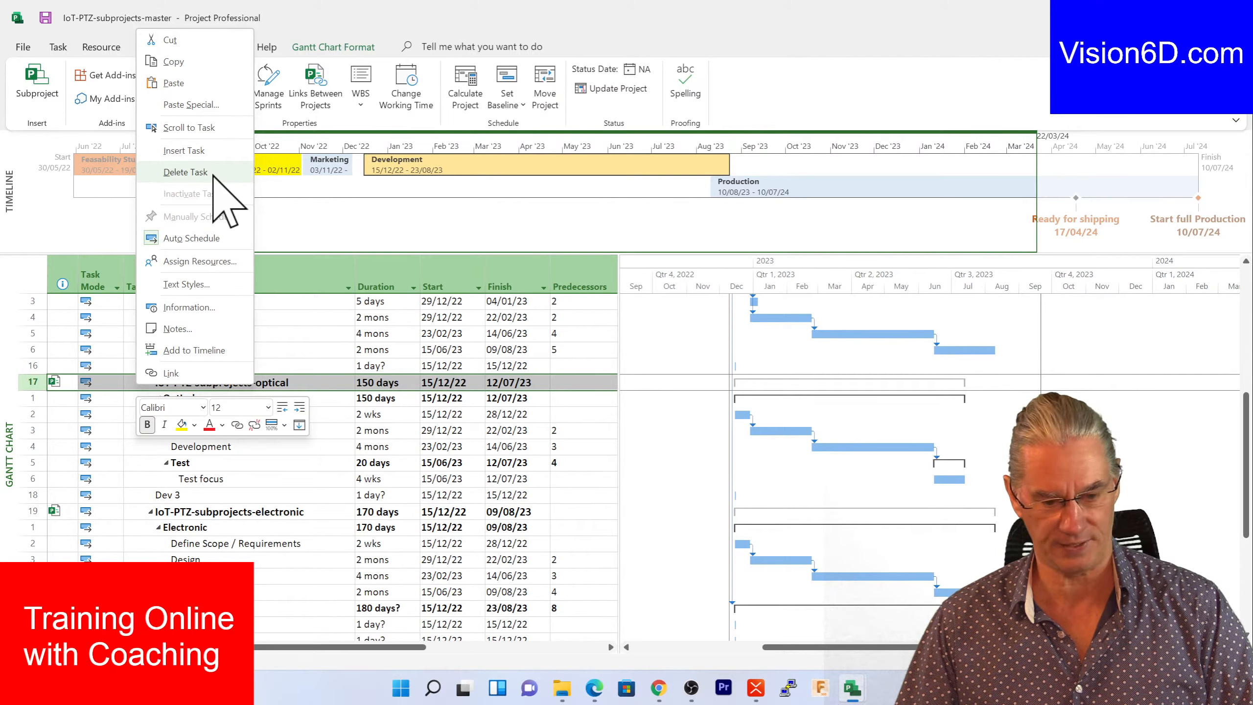
click(185, 172)
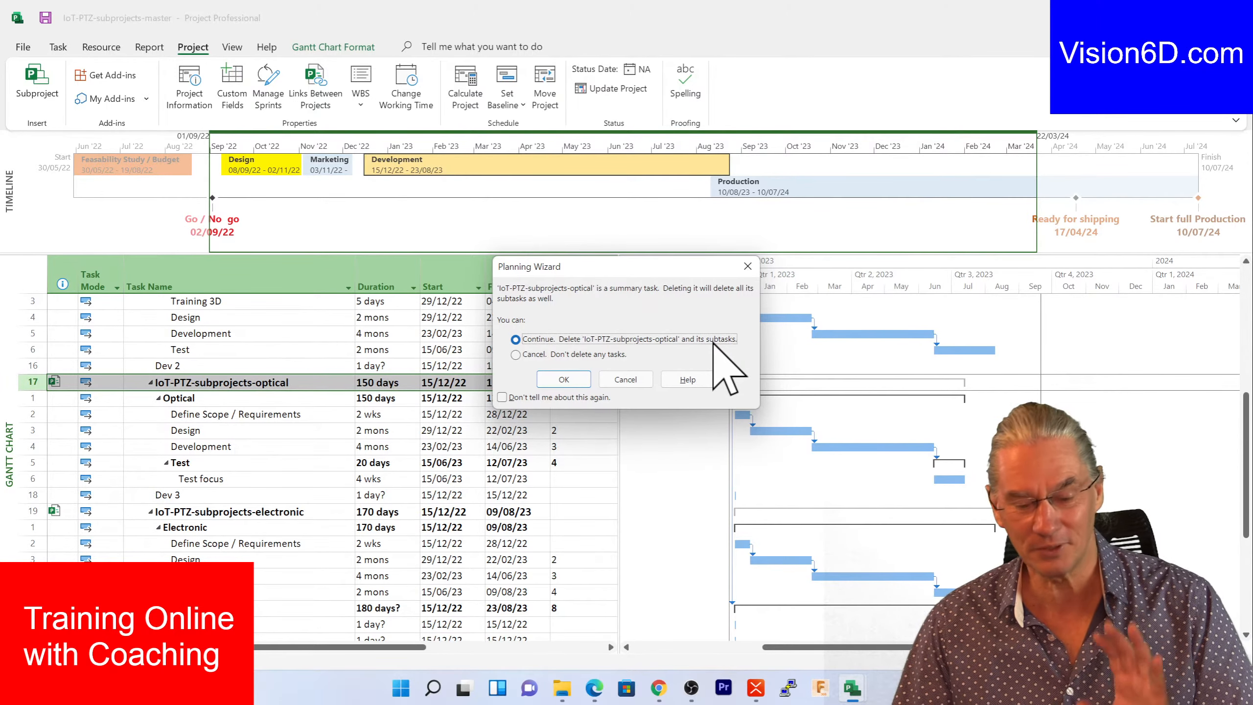
click(564, 379)
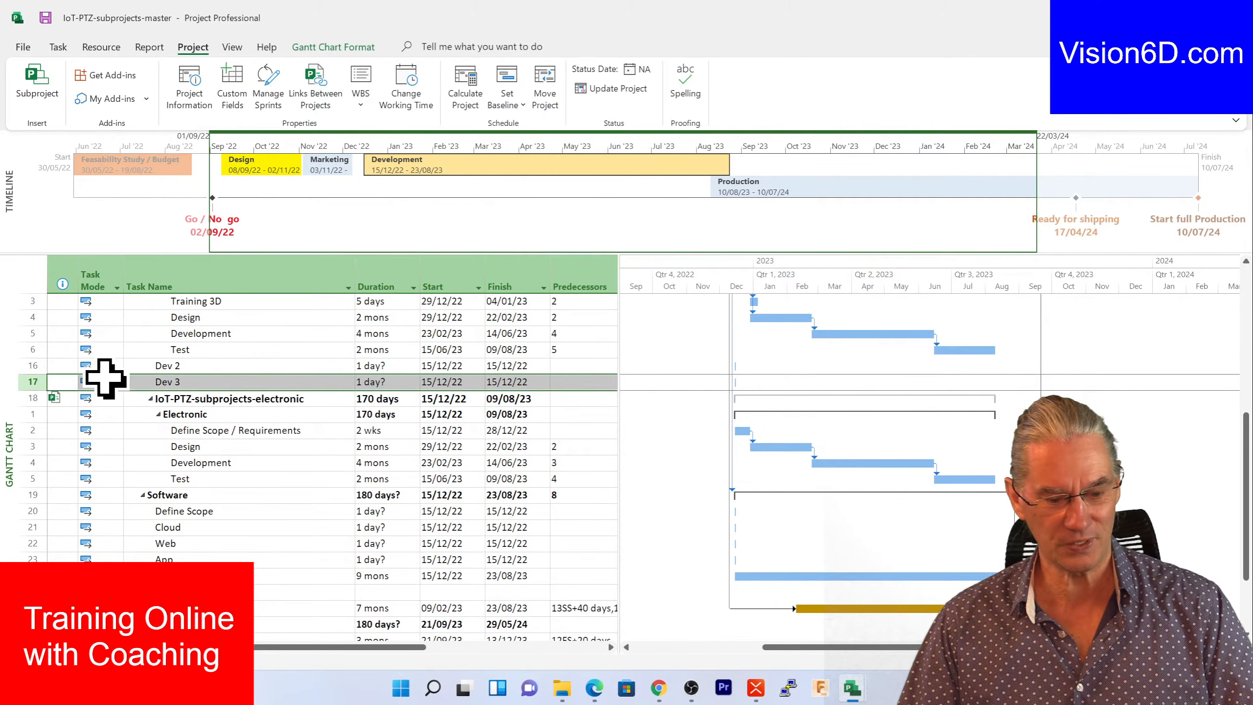
click(32, 366)
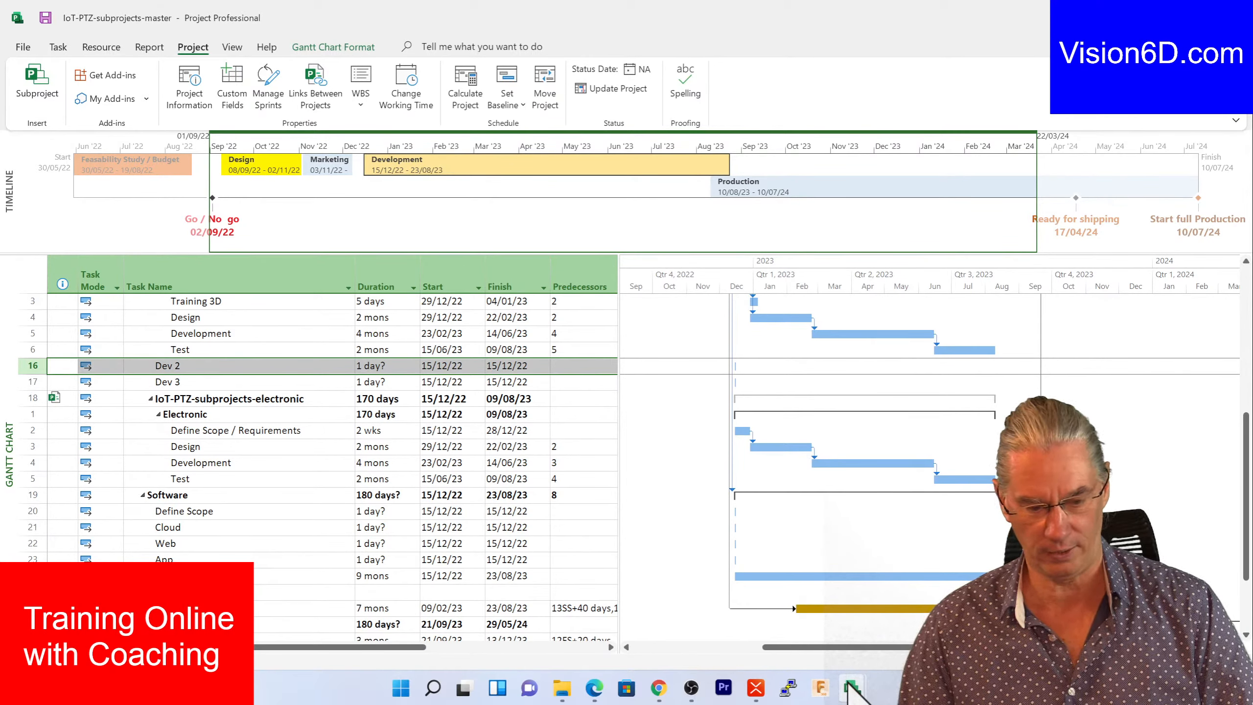
- Bring up the separate IoT-PTZ-subprojects-optical file, still showing Optical at 150 days, and enlarge its timeline pane
mouse_move(850, 683)
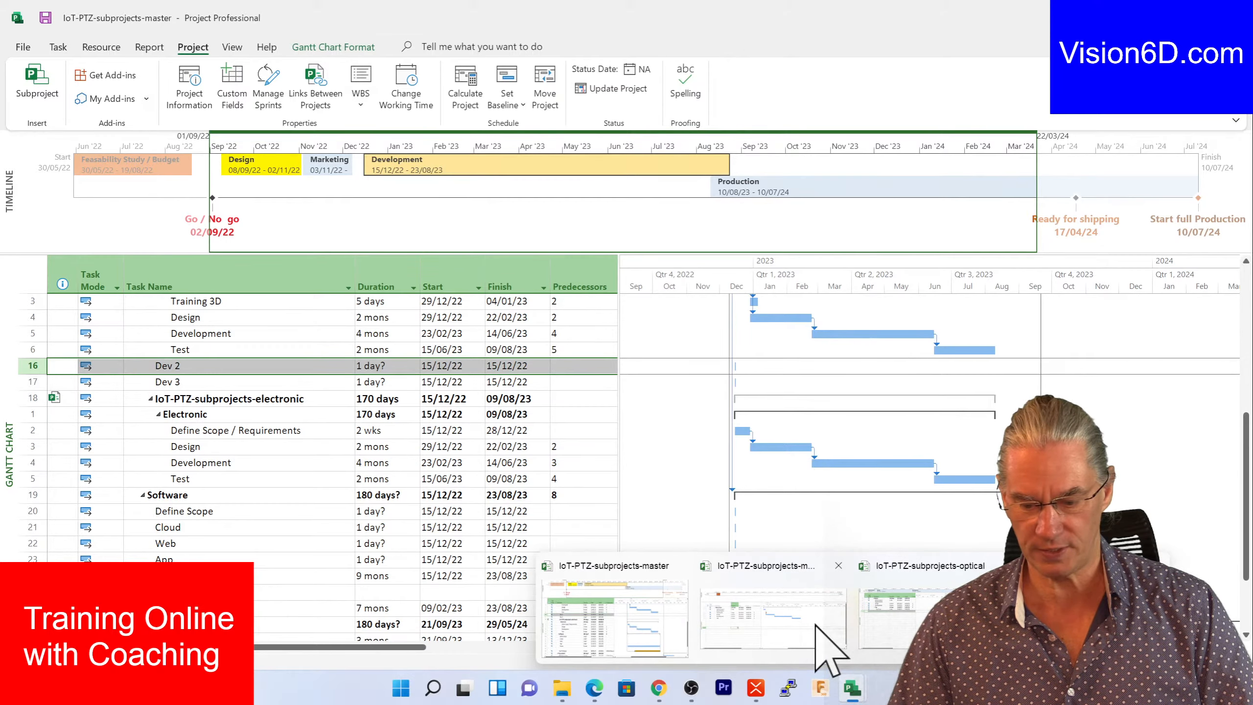
click(888, 622)
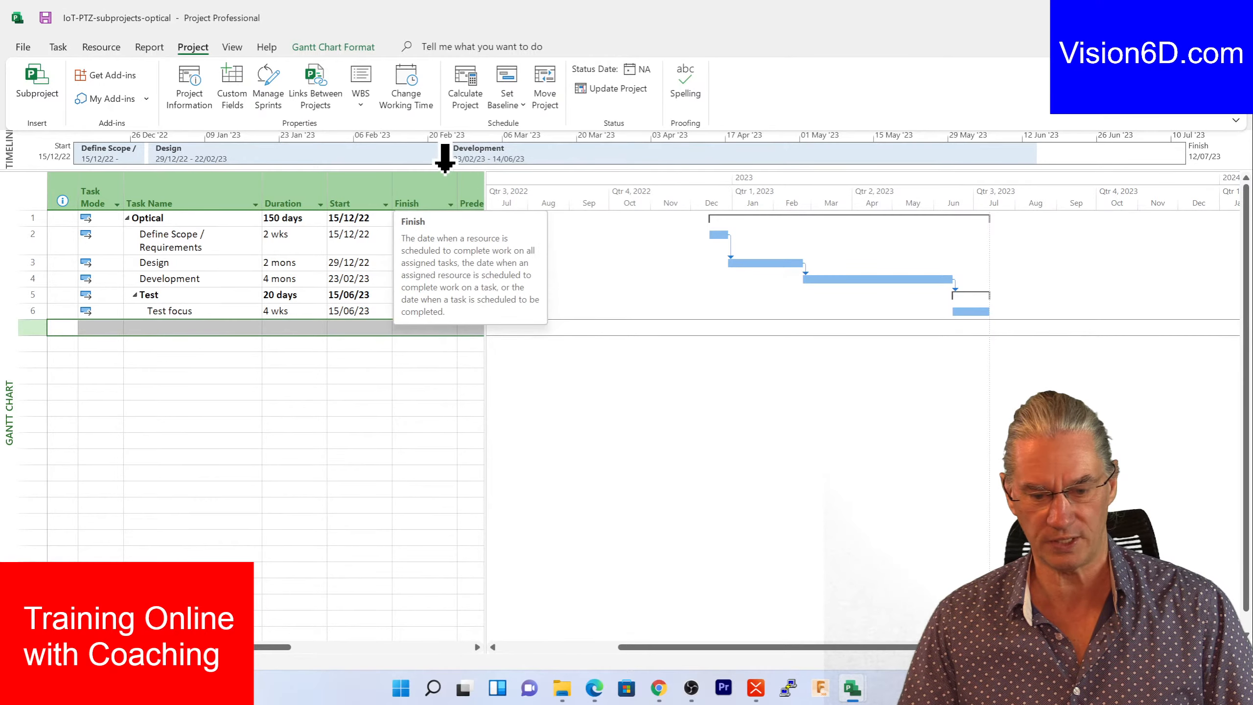
drag(446, 170, 454, 233)
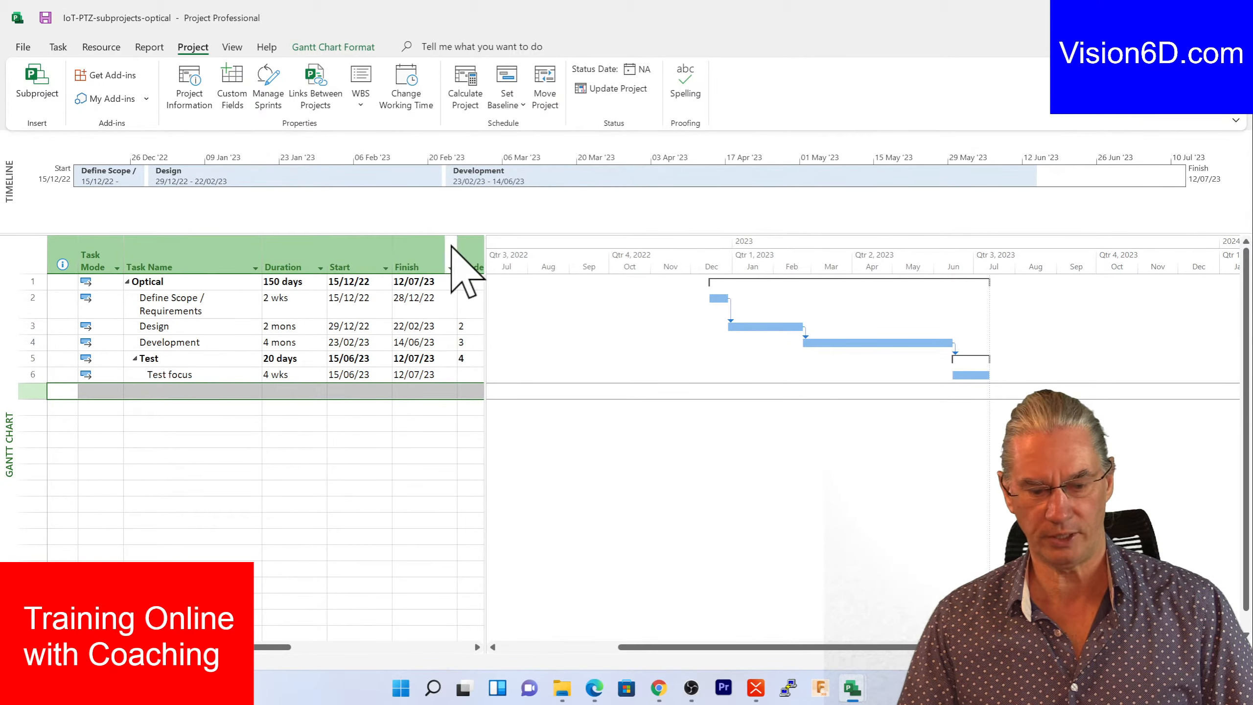
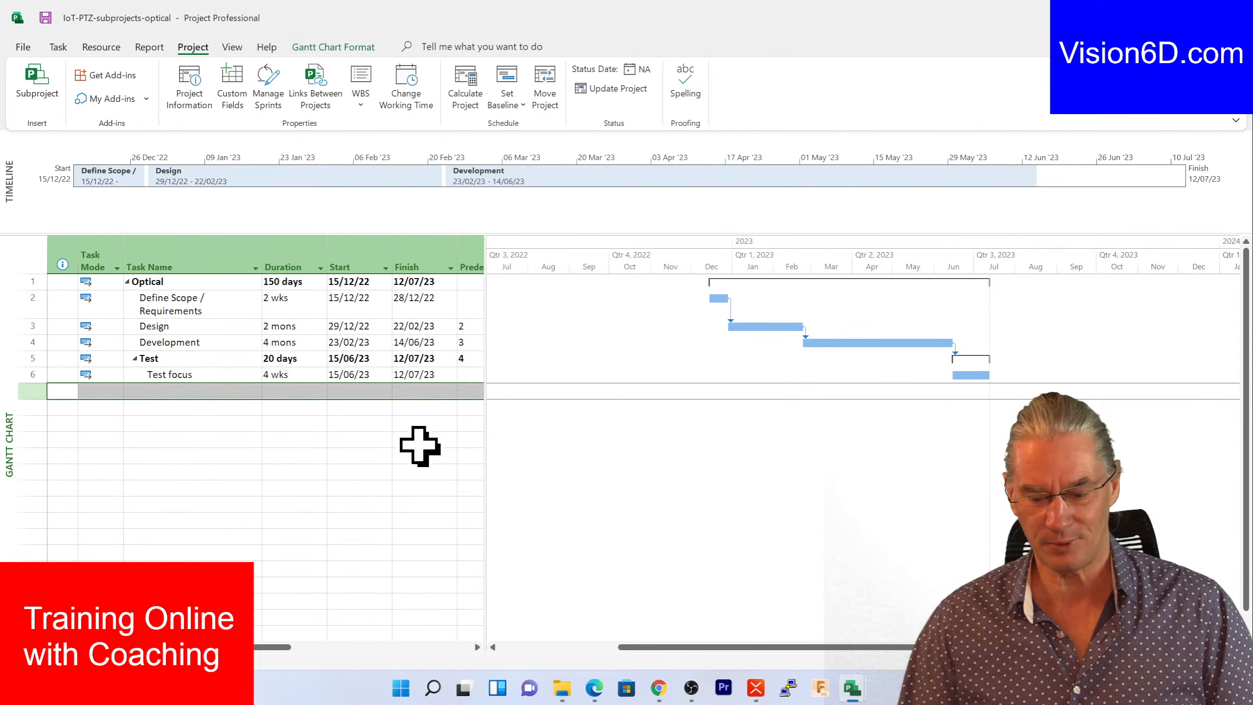
- Return to IoT-PTZ-subprojects-master and scroll to the 170-day electronic subproject at row 18
mouse_move(853, 688)
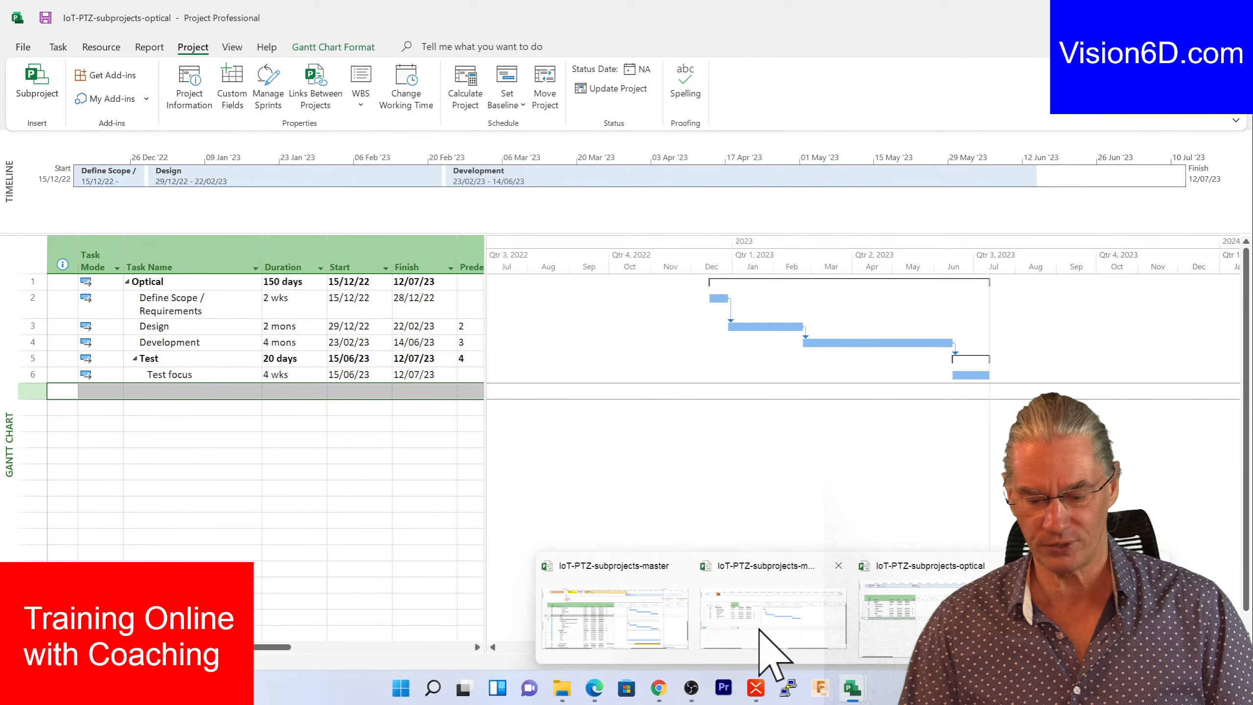
click(596, 624)
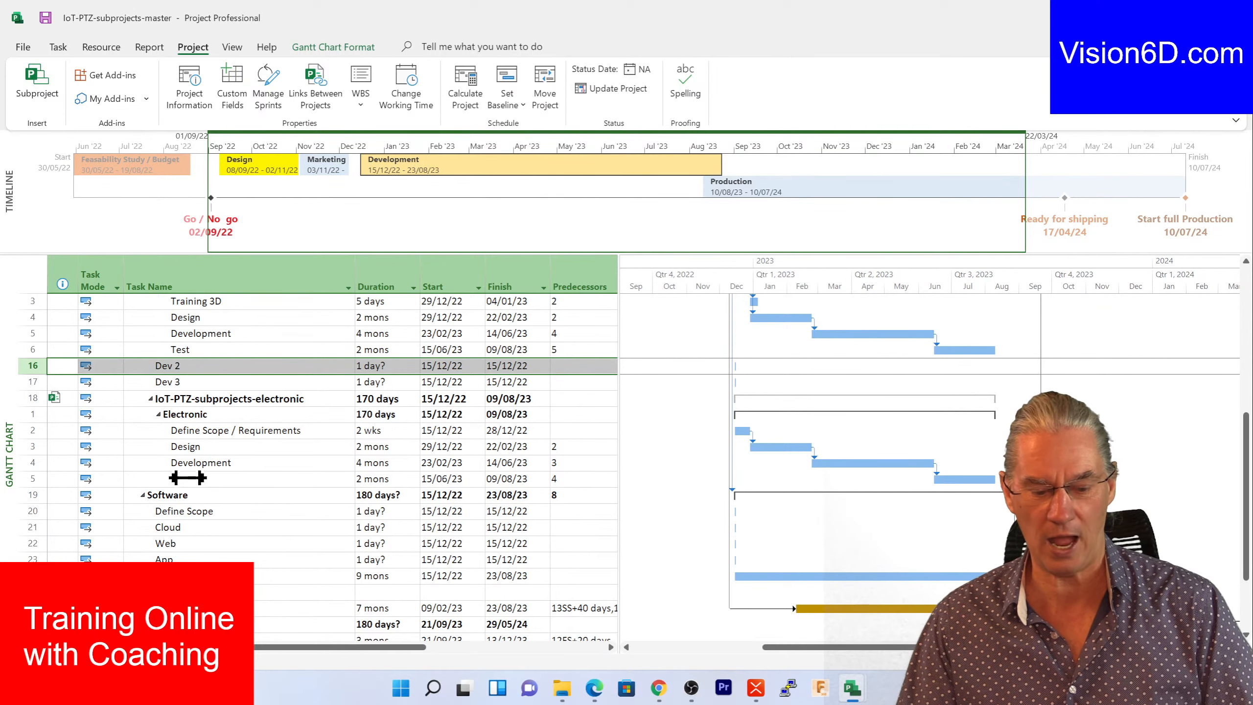
scroll(135, 472, down, 2)
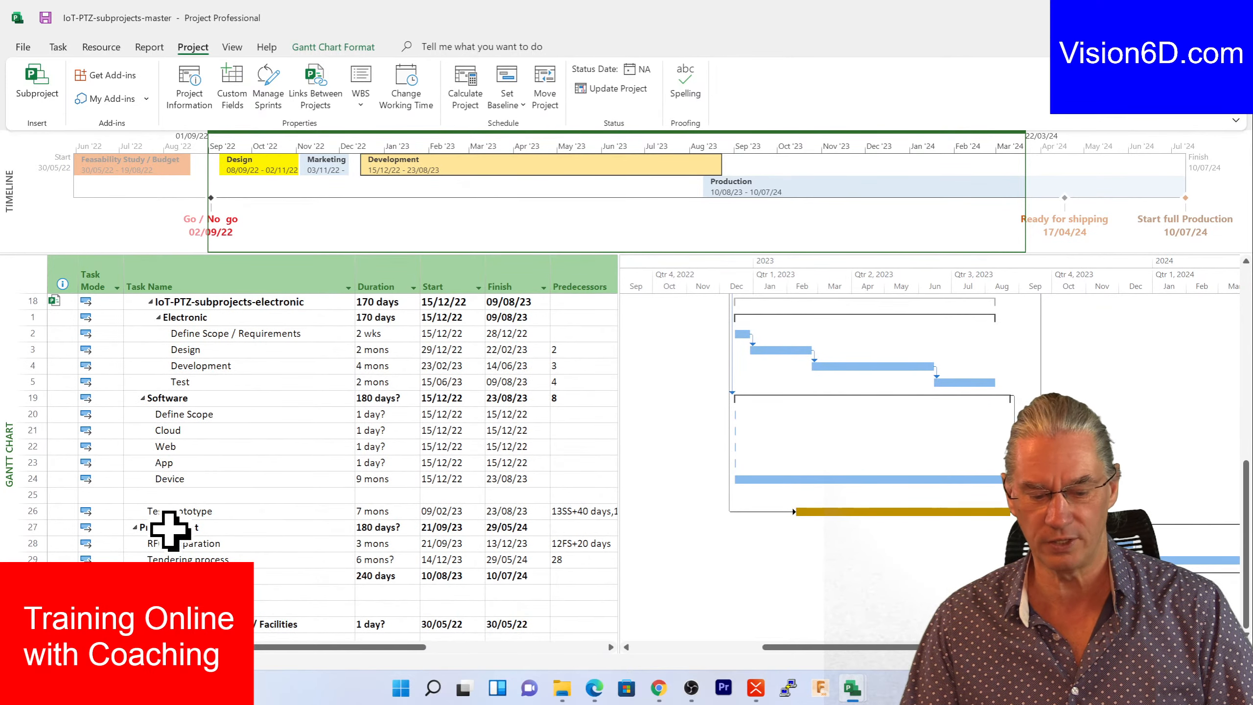